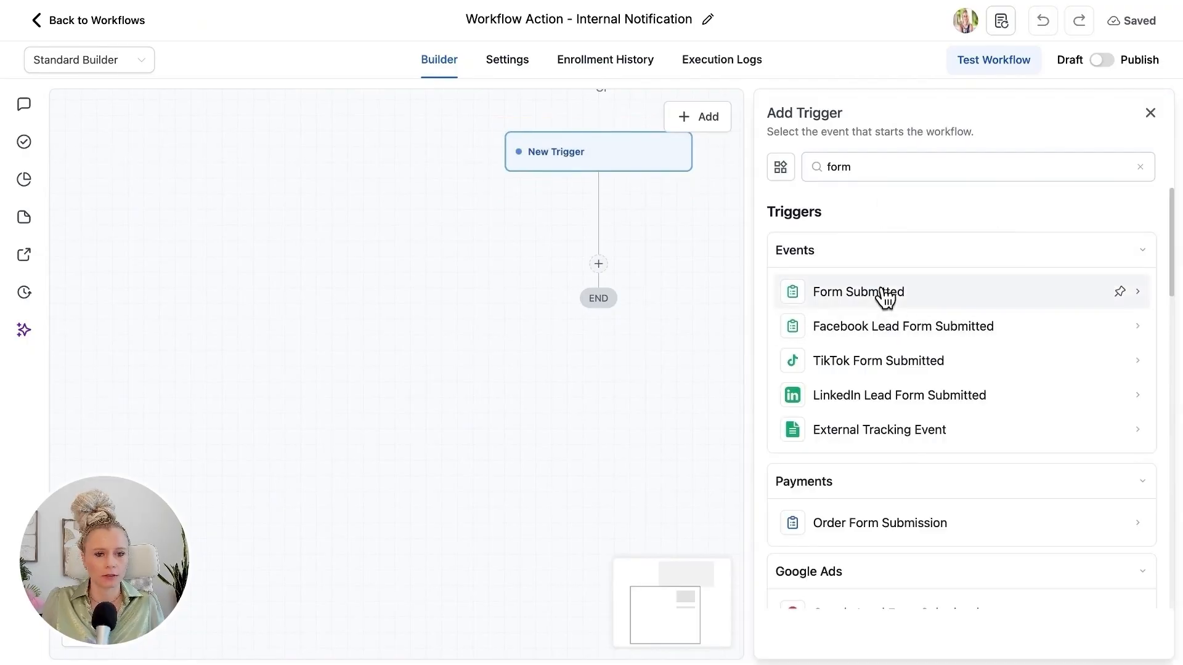
Step: Add a Form Submitted trigger filtered to the SOP Webinar form and save it
left_click(879, 299)
left_click(538, 341)
left_click(595, 364)
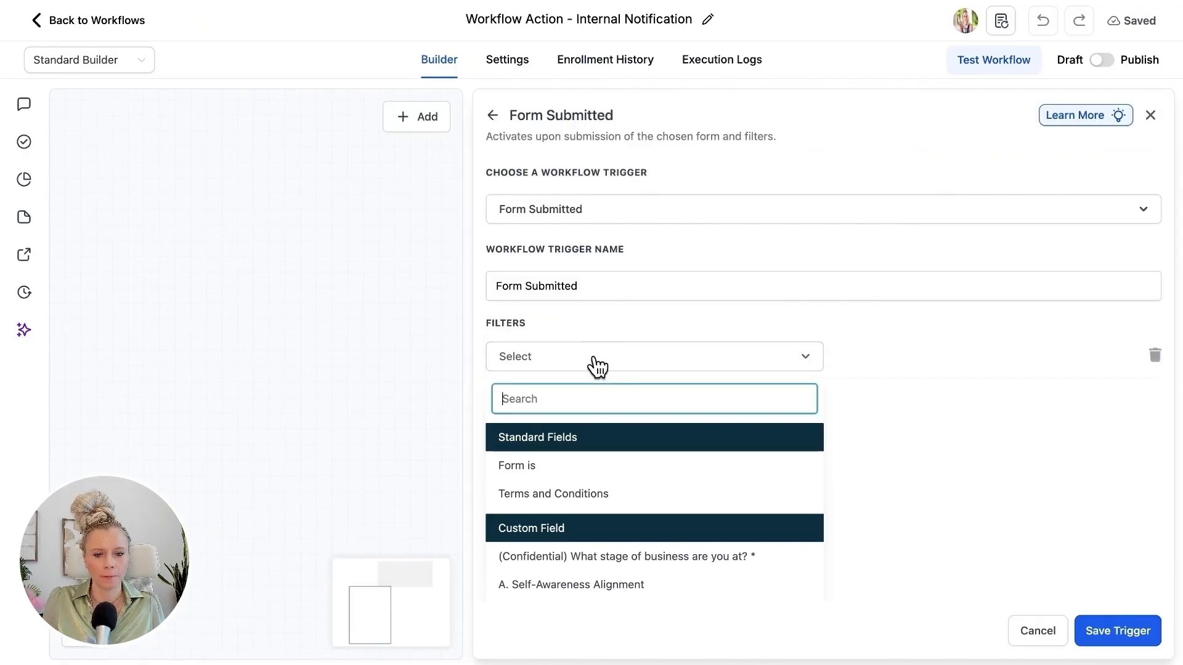
left_click(639, 469)
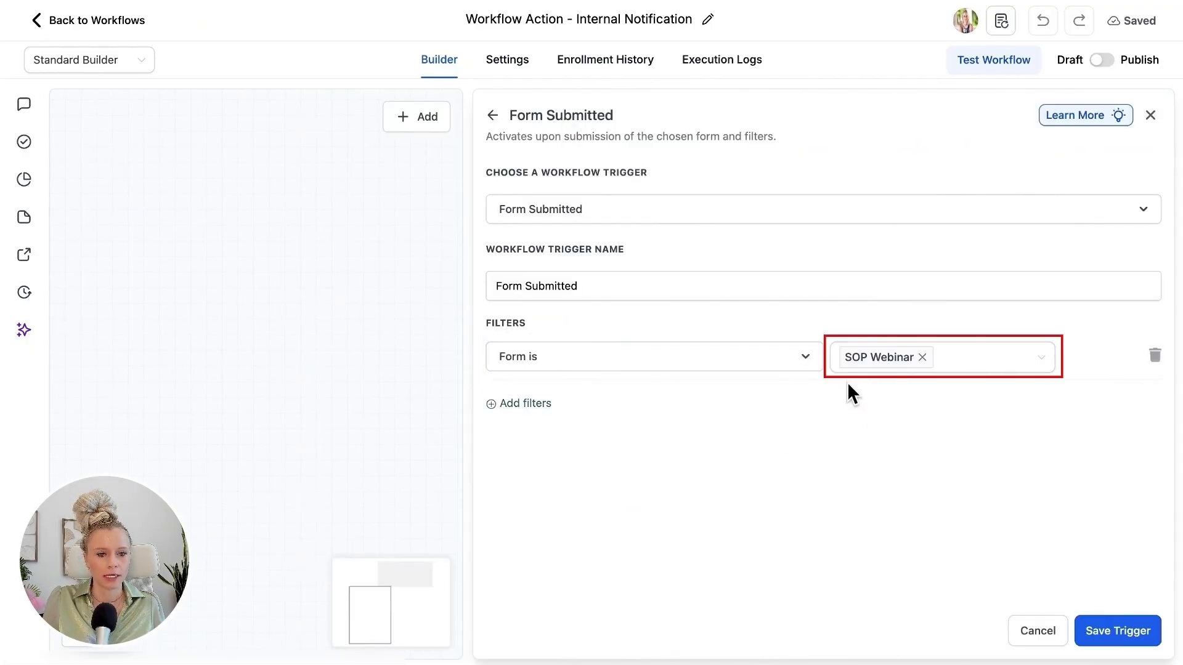
left_click(1135, 641)
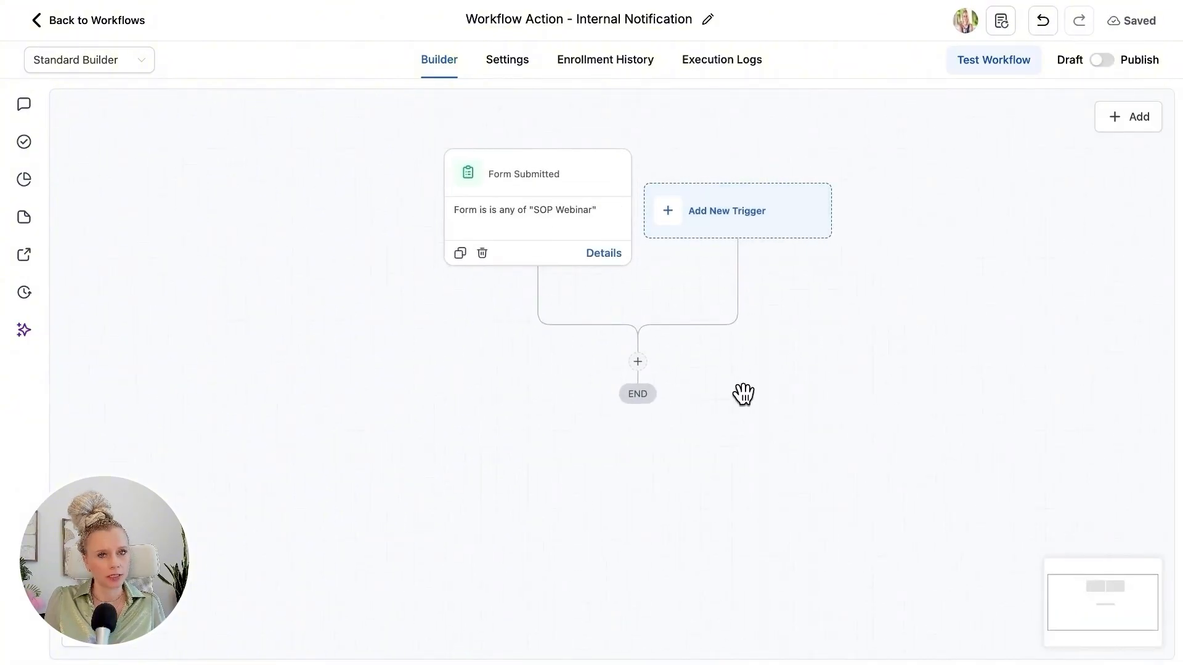
Step: Add a Wait action with a 60-minute time delay below the trigger and save it
left_click_drag(781, 414, 768, 386)
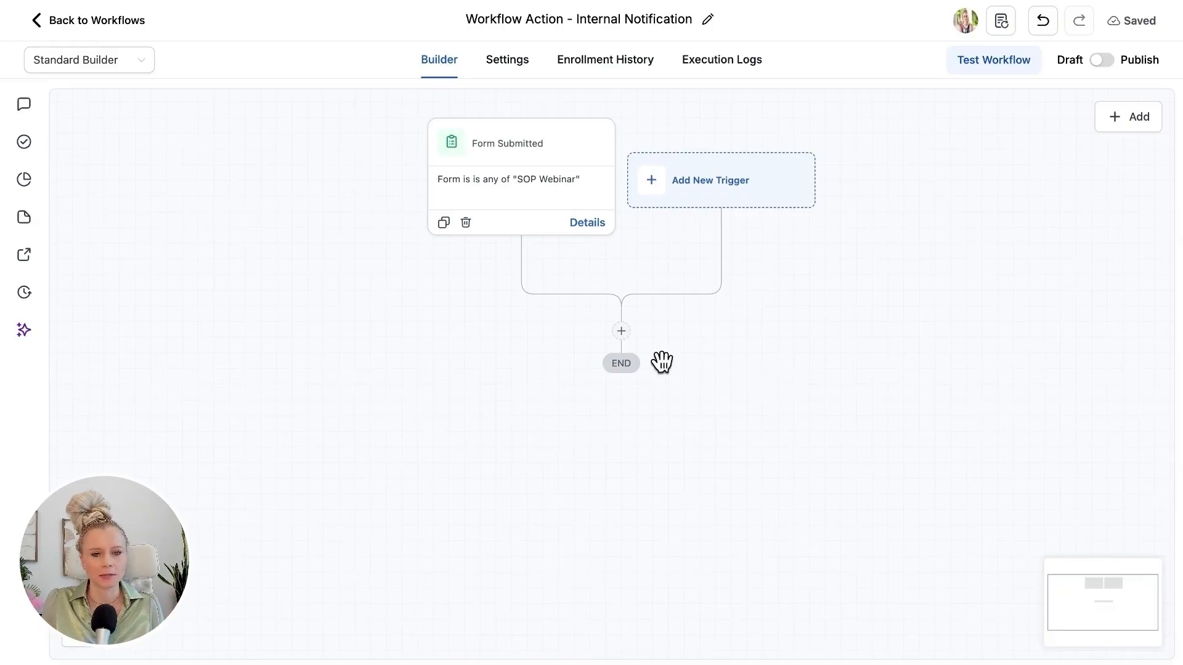
left_click(622, 333)
type("wai")
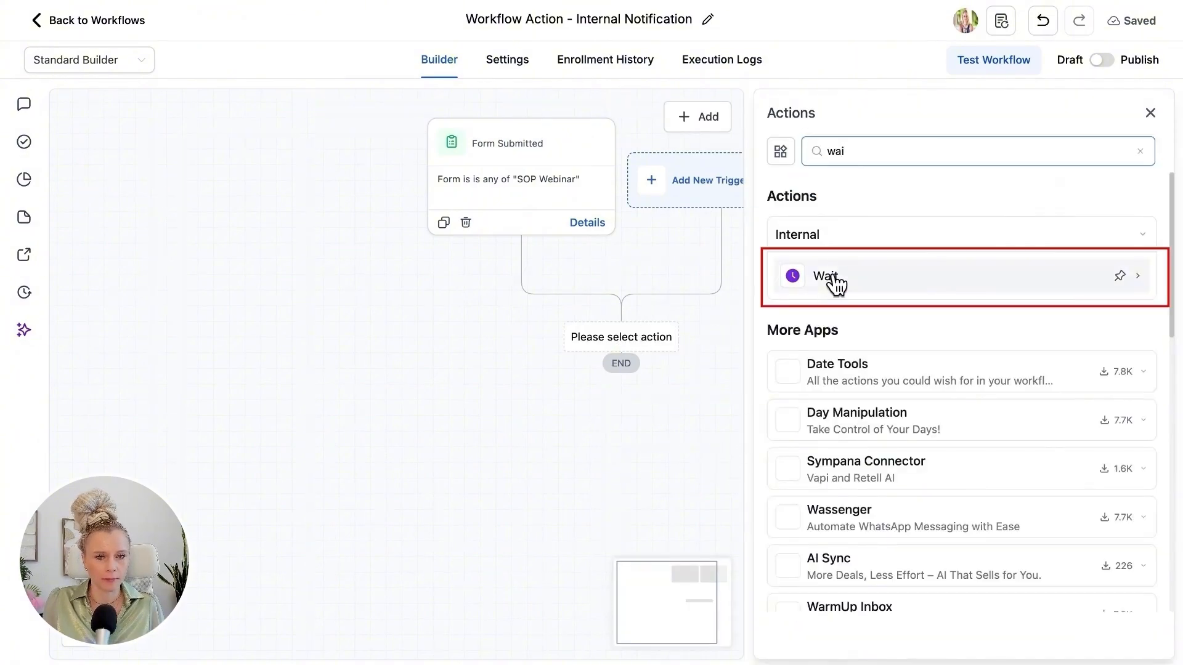
left_click(837, 283)
double_click(546, 351)
type("60")
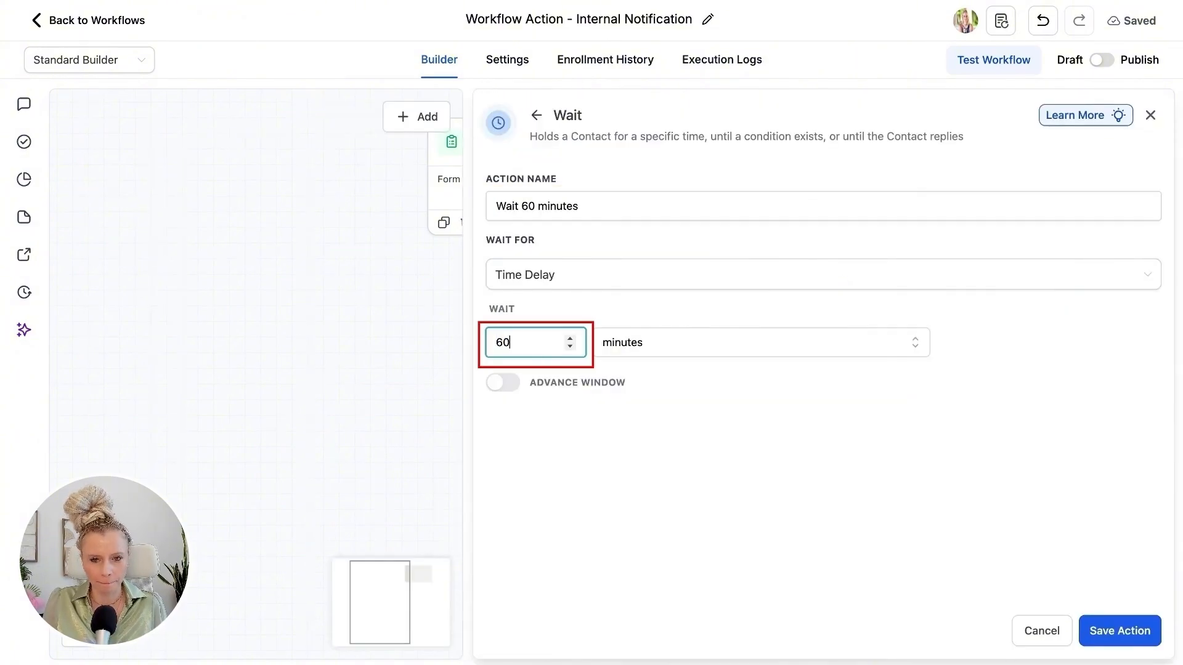
left_click(1112, 633)
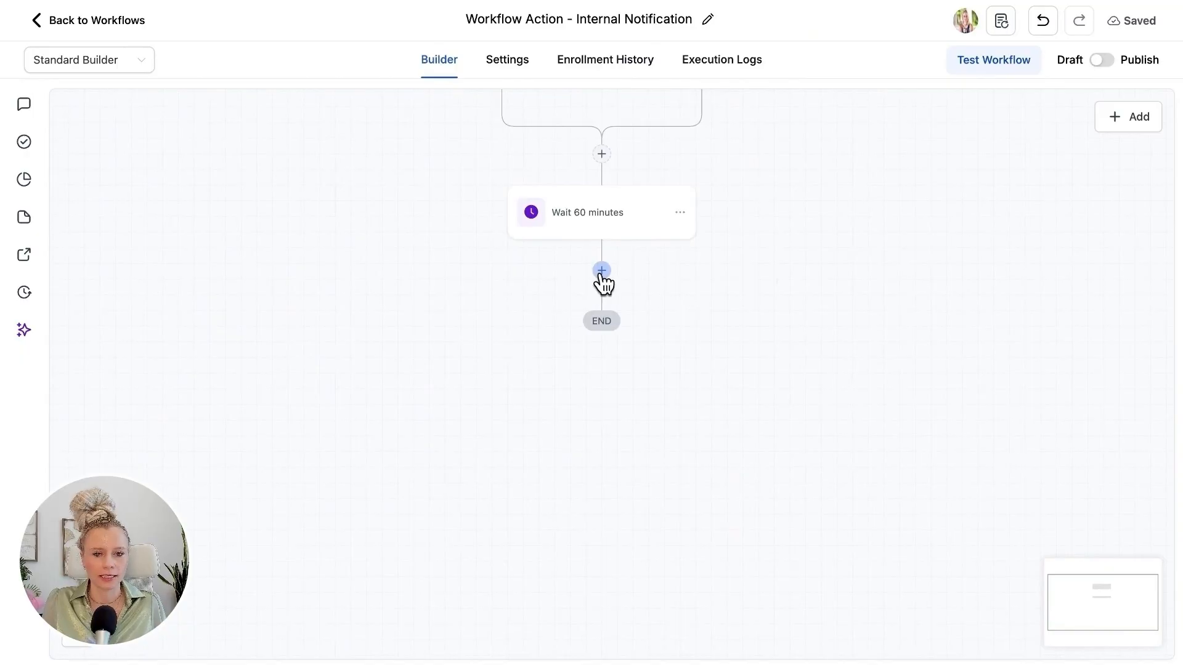
Step: Add a Send Internal Notification action after the wait and name it "Internal Notification: SMS"
left_click(602, 271)
type("not")
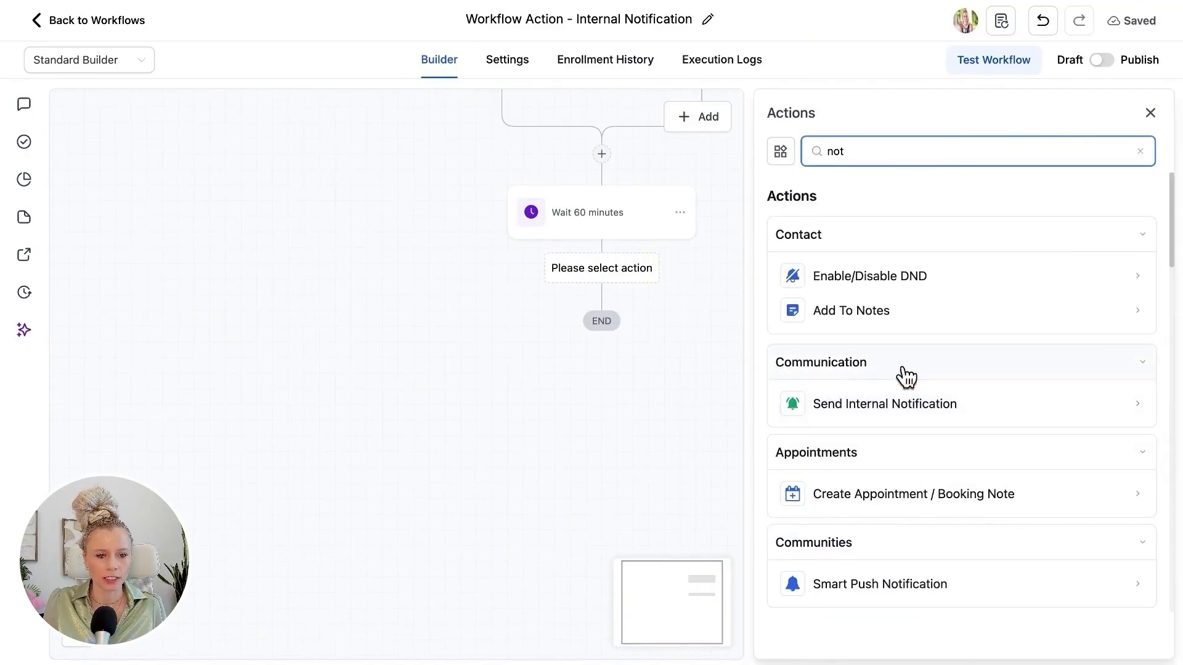
left_click(948, 413)
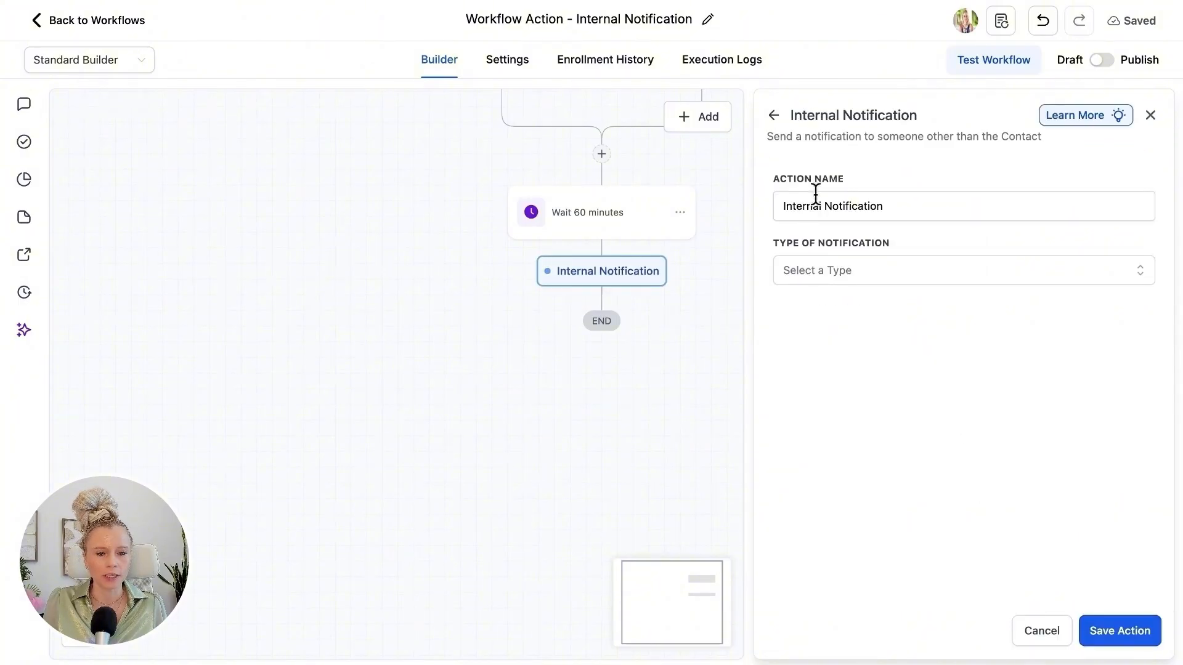
left_click_drag(771, 177, 866, 180)
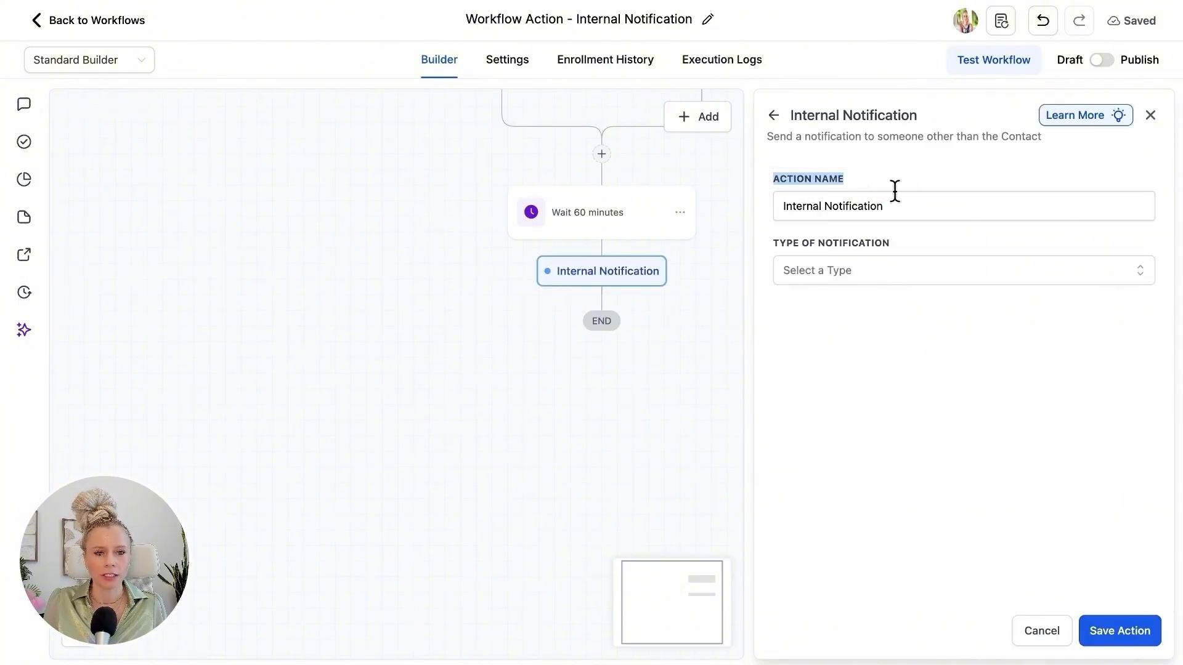
left_click(933, 204)
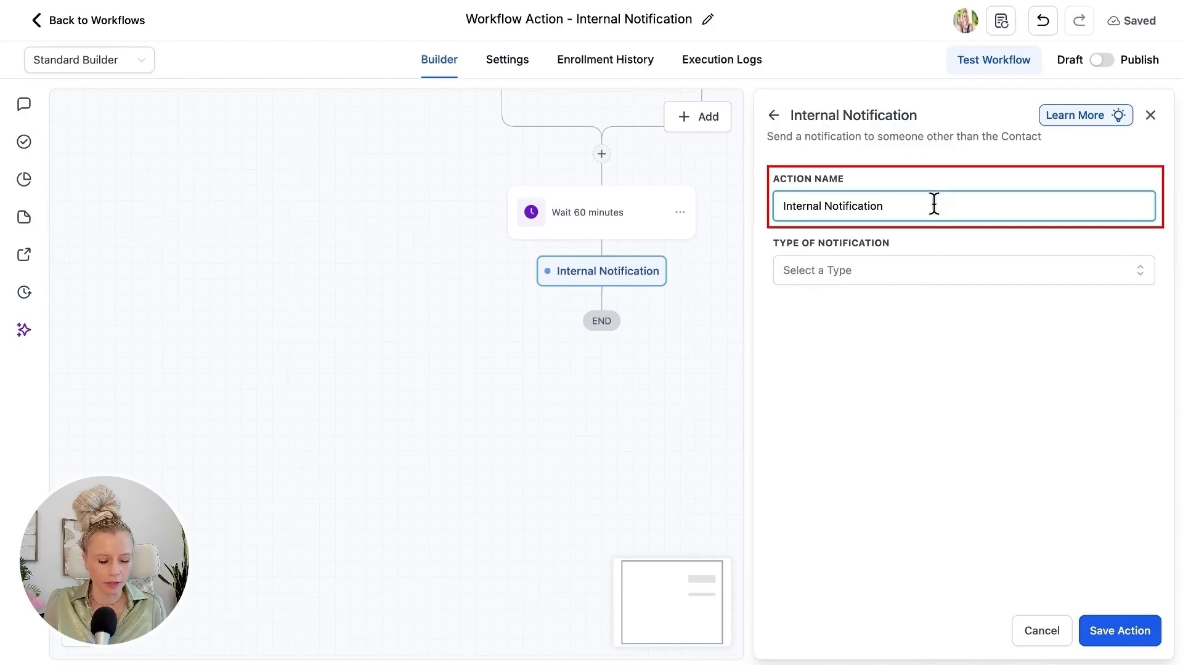
type(": SMS")
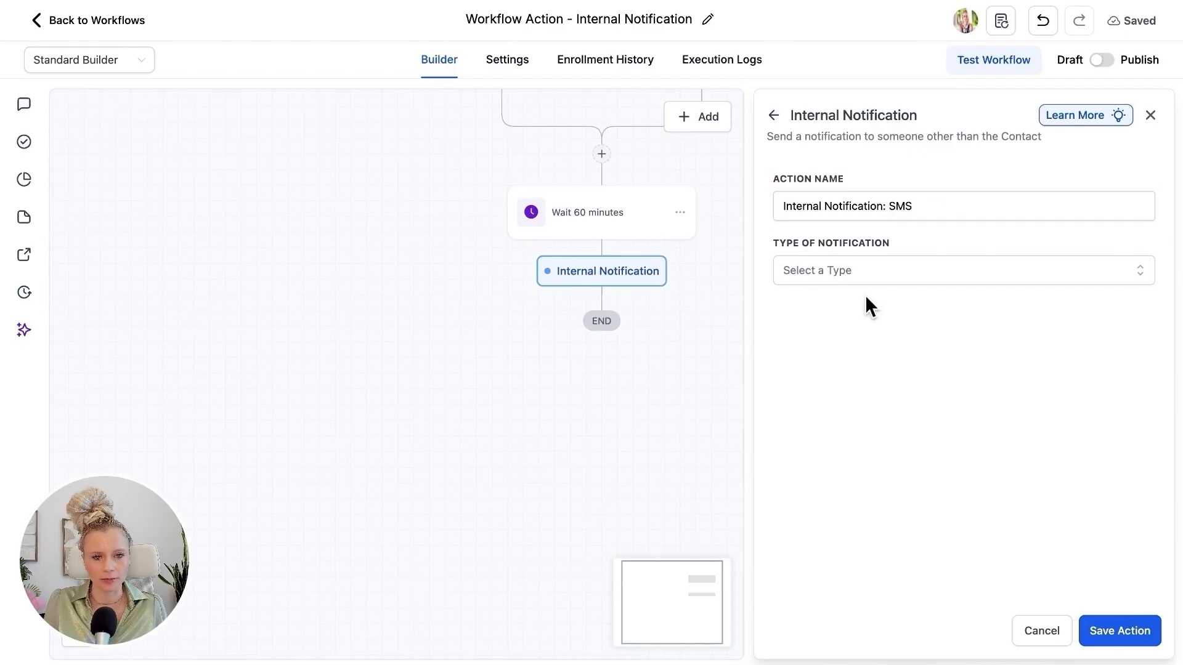
Step: Set the internal notification's type to SMS
left_click(829, 269)
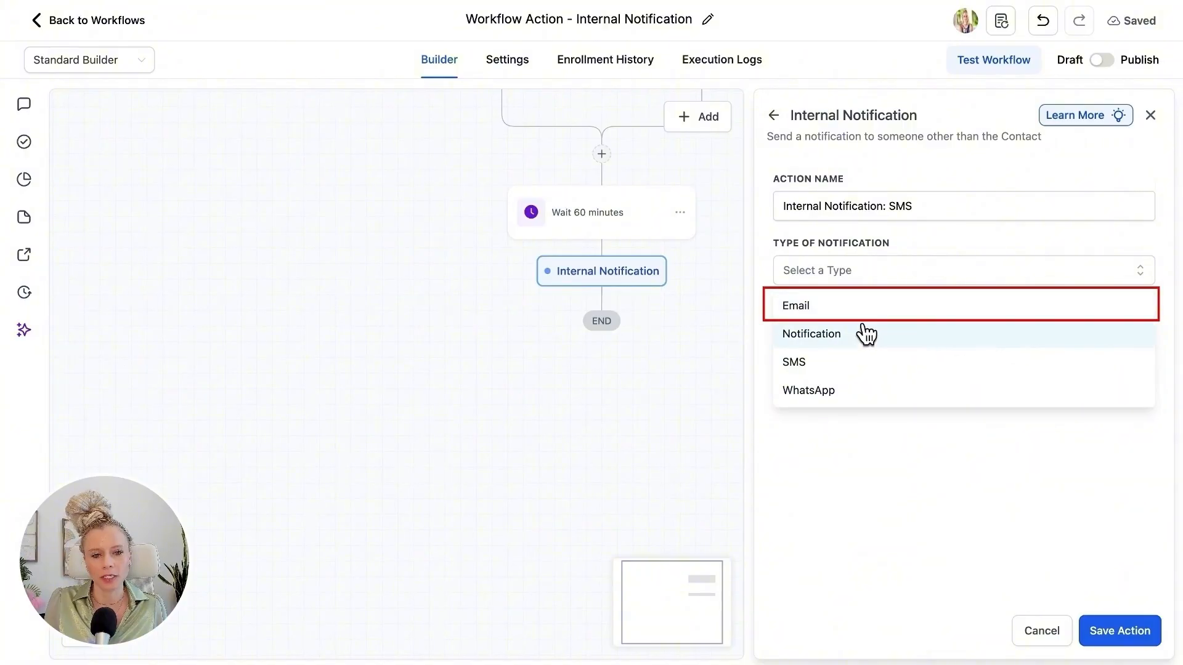
left_click(894, 365)
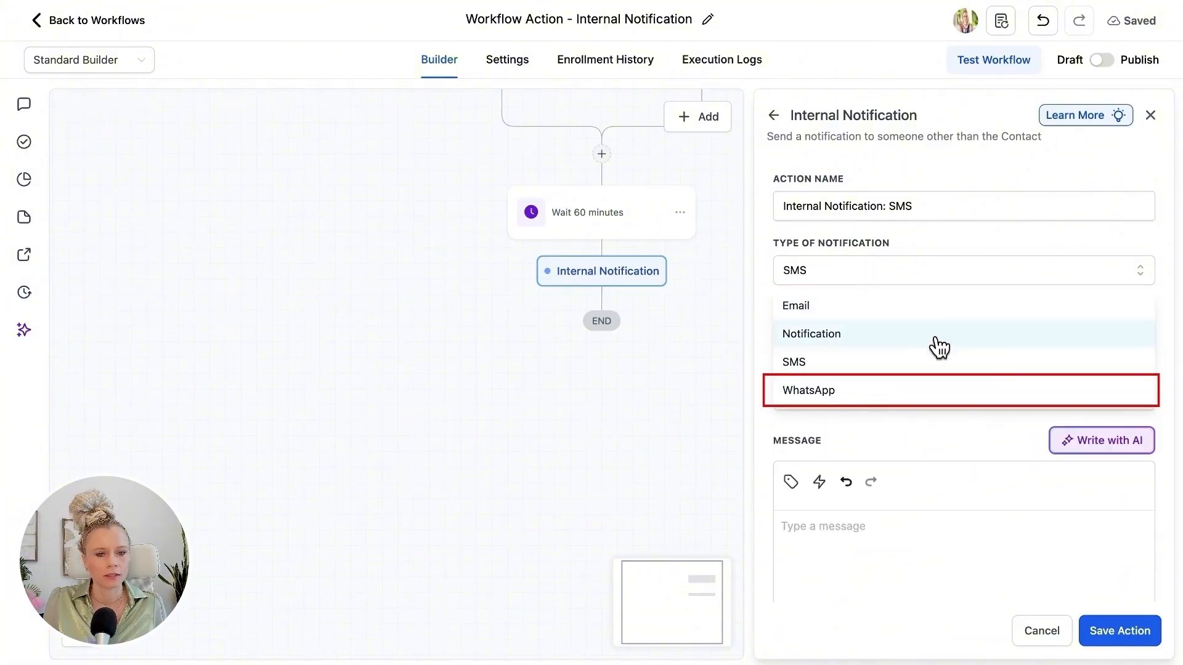
left_click(922, 362)
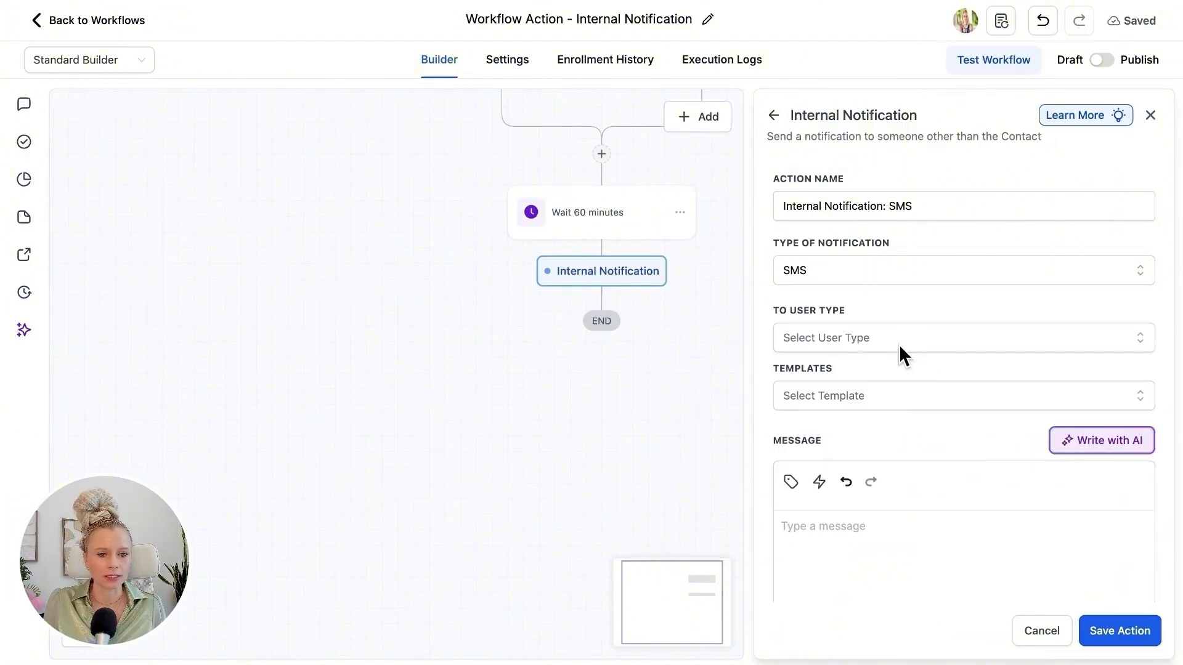
Step: Send the notification to a particular user and select the demo user as recipient
scroll(879, 308, "down", 1)
left_click(913, 284)
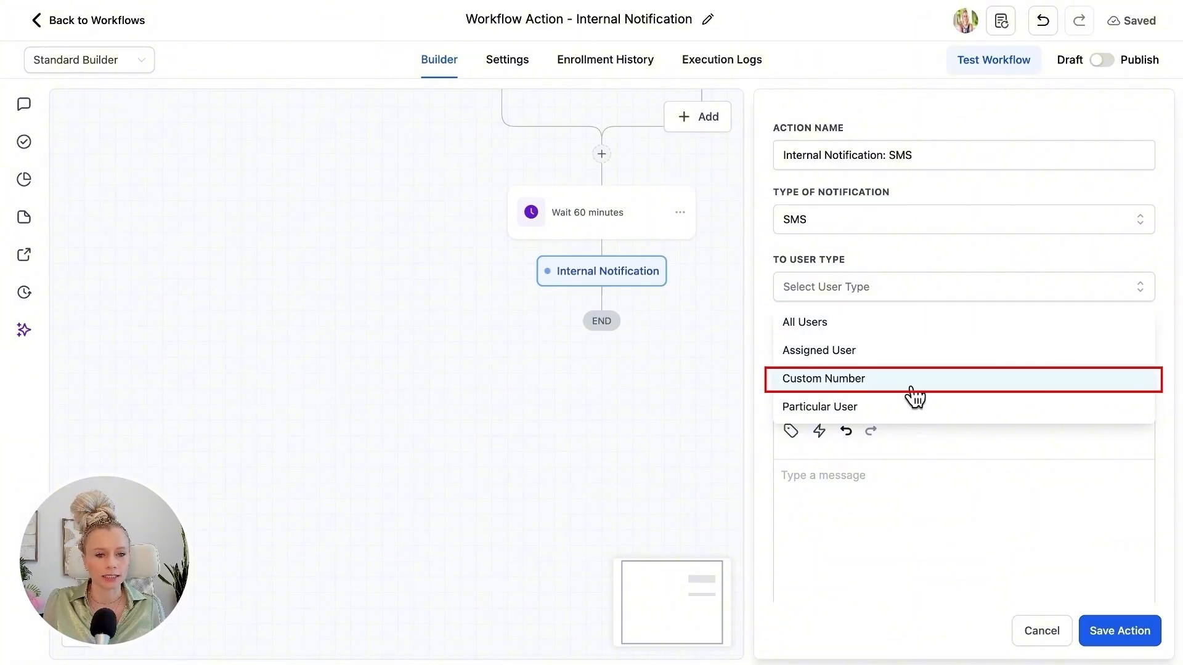
scroll(912, 397, "down", 1)
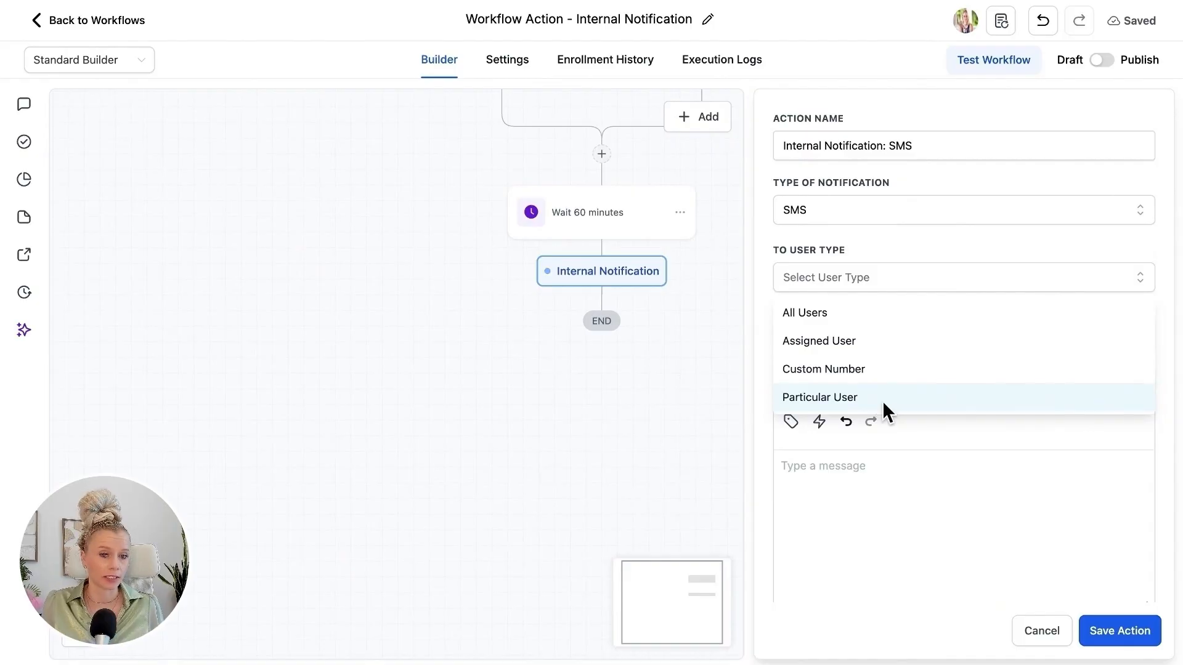
left_click(882, 401)
left_click(878, 349)
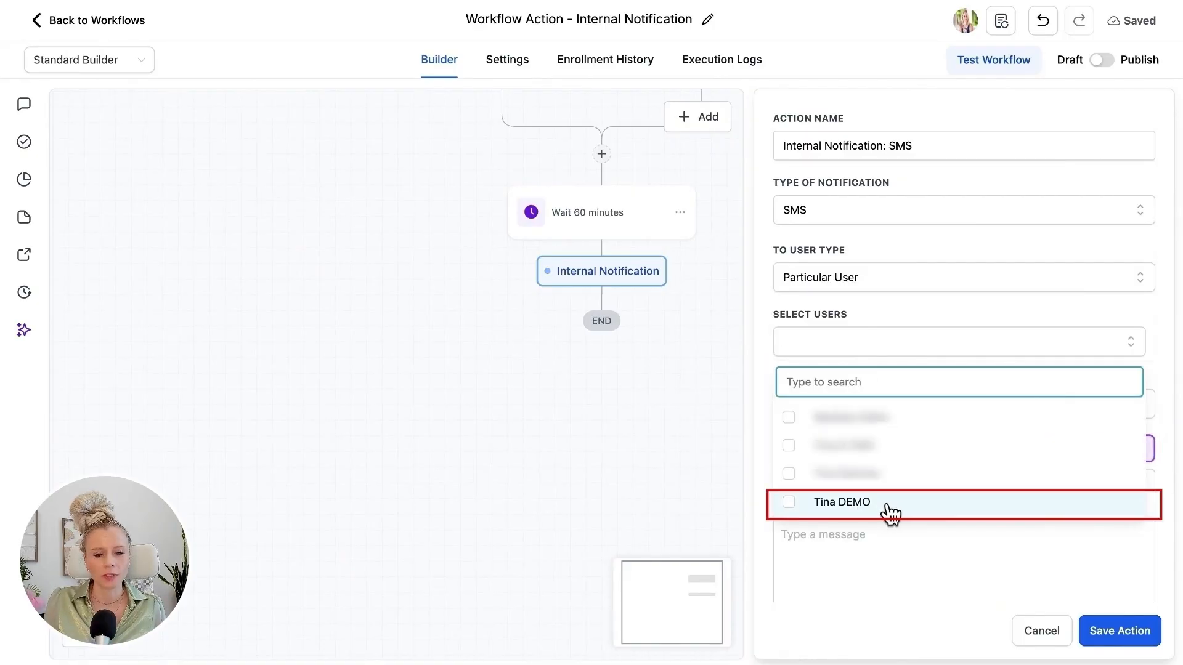
left_click(789, 502)
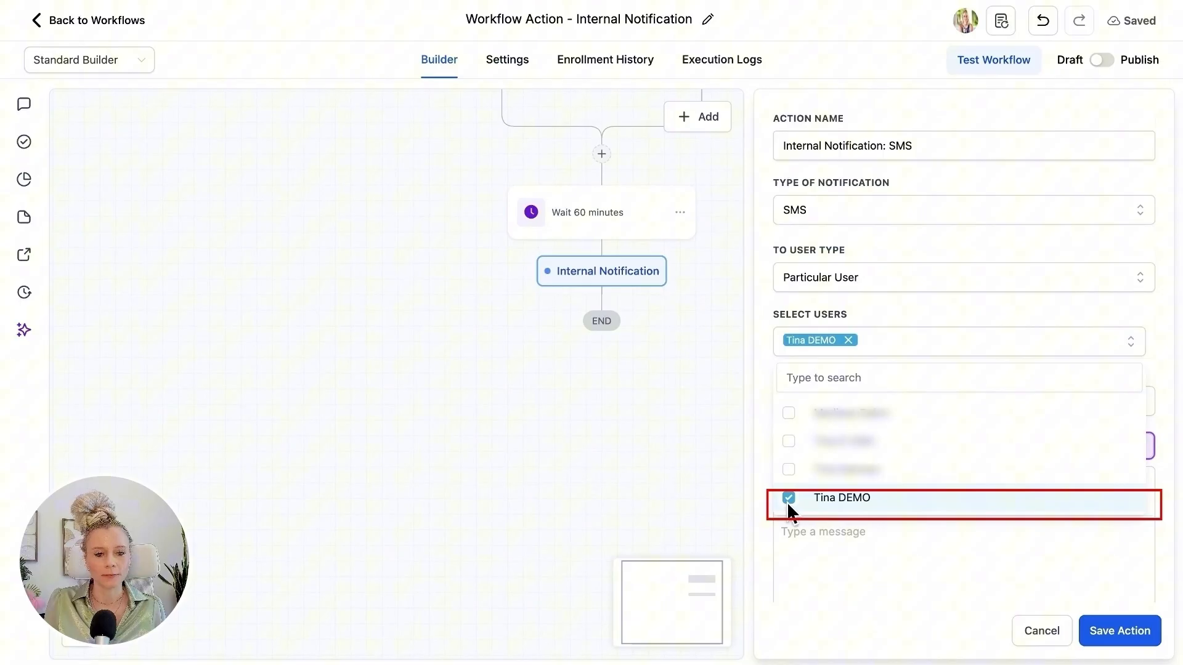
left_click(761, 373)
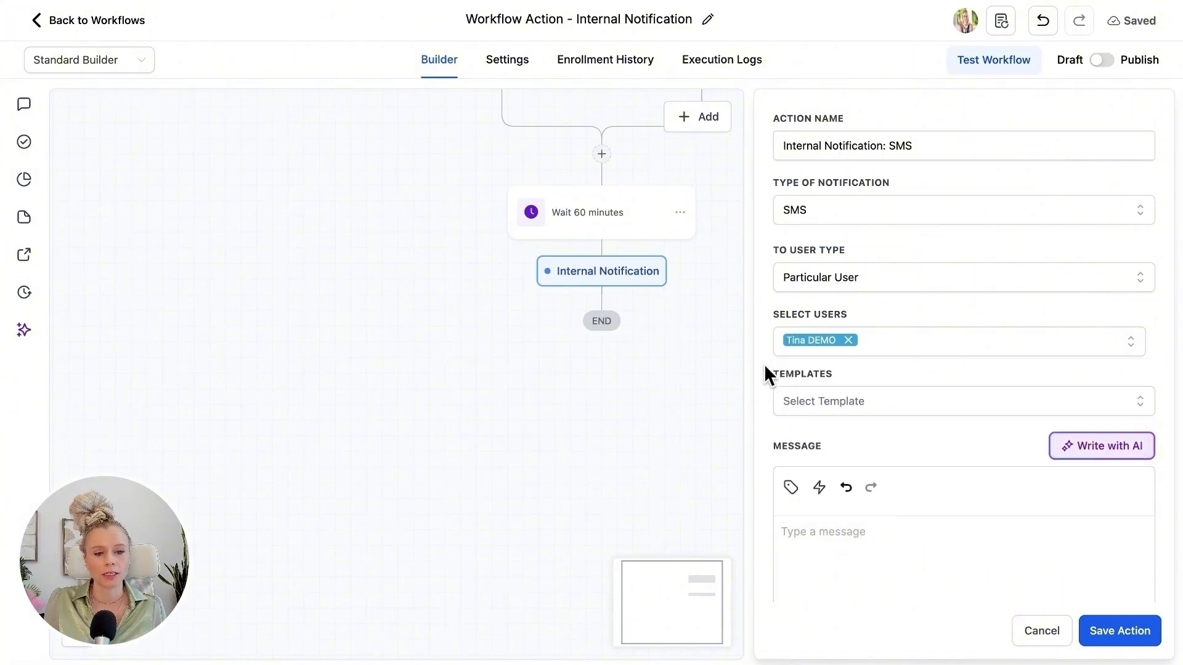
Step: Check the available templates and where new marketing snippets are created, and set the notification's template to None
scroll(772, 404, "down", 2)
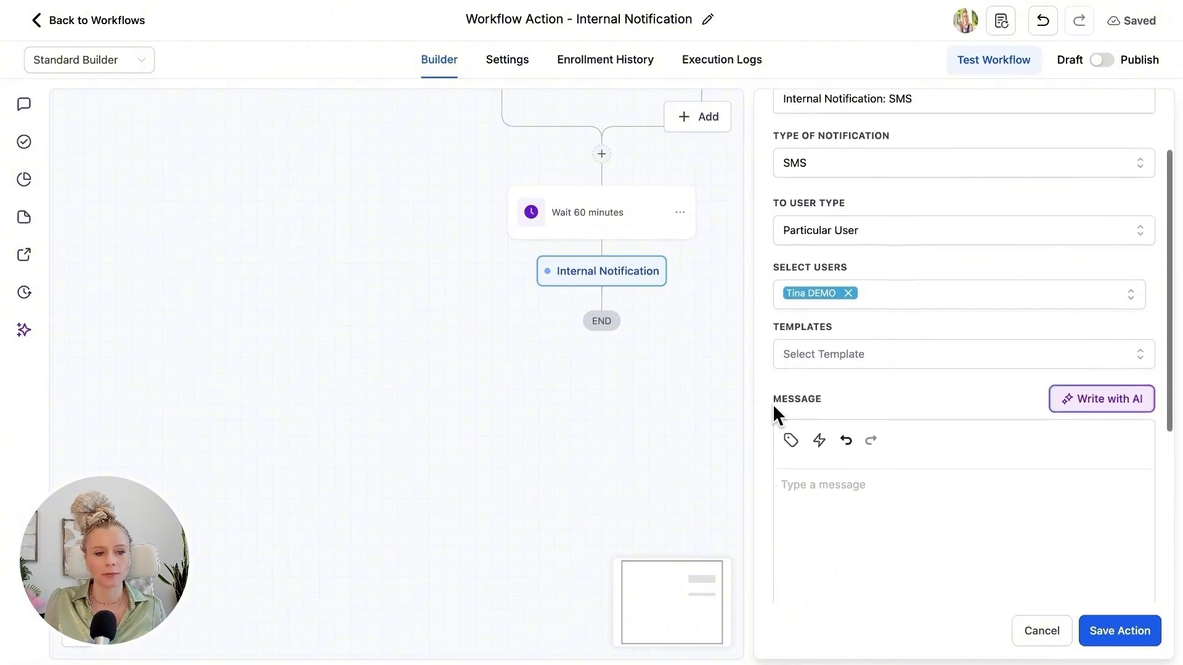
left_click(804, 344)
left_click(806, 342)
left_click(845, 341)
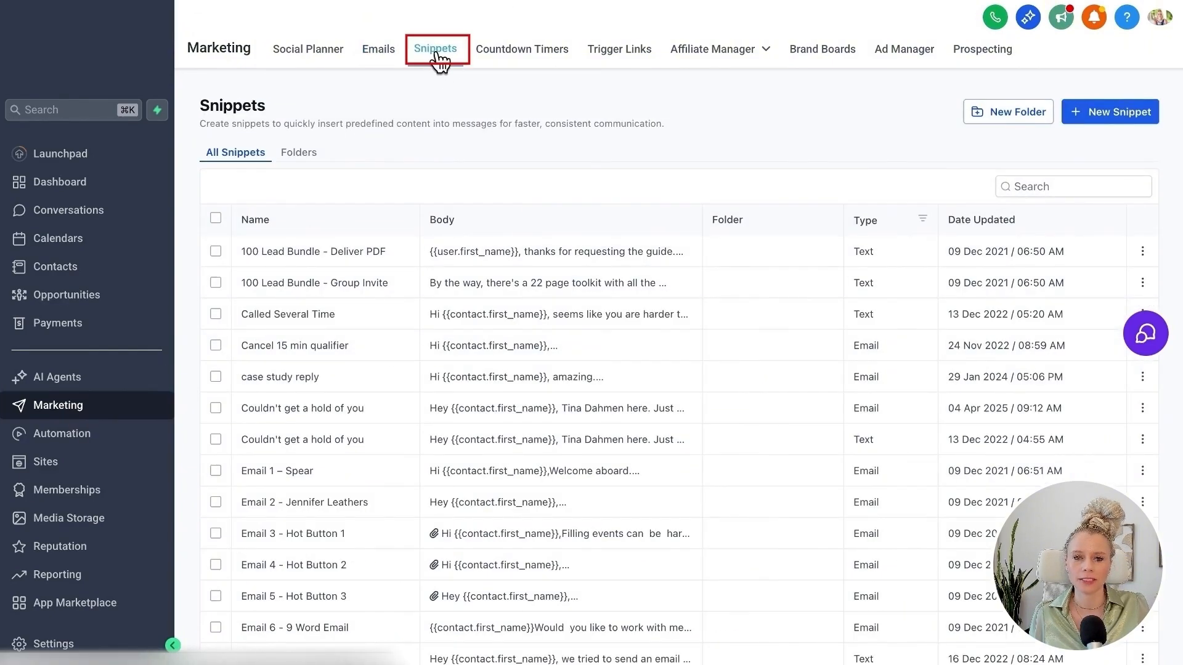
left_click(1111, 121)
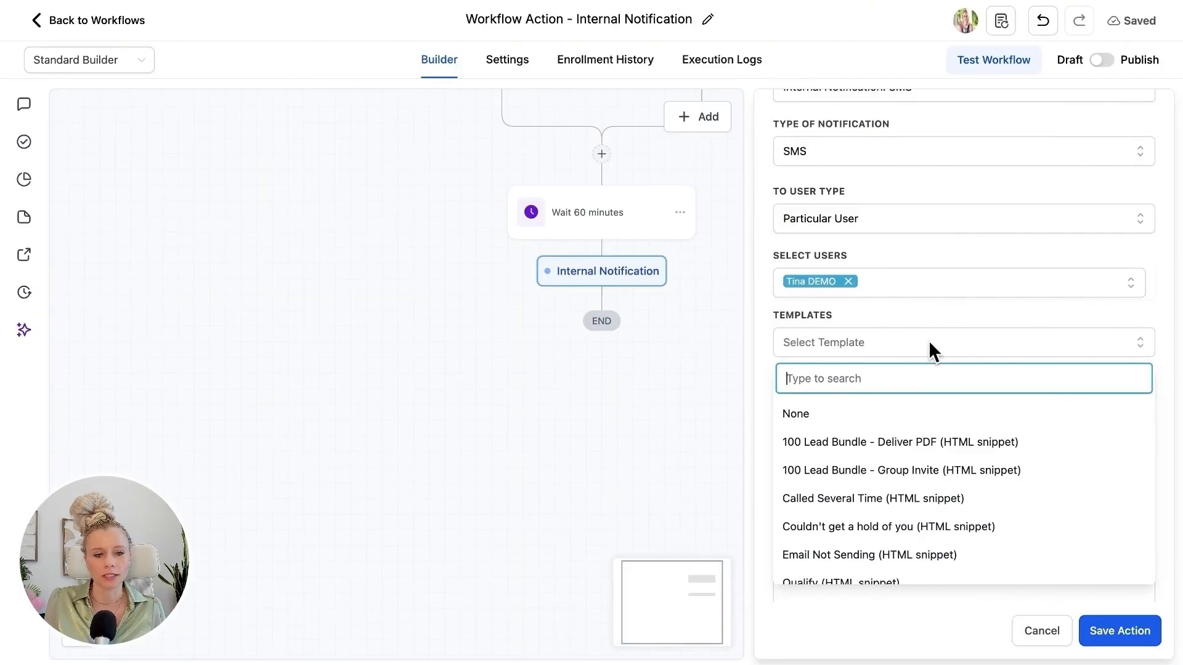
left_click(872, 343)
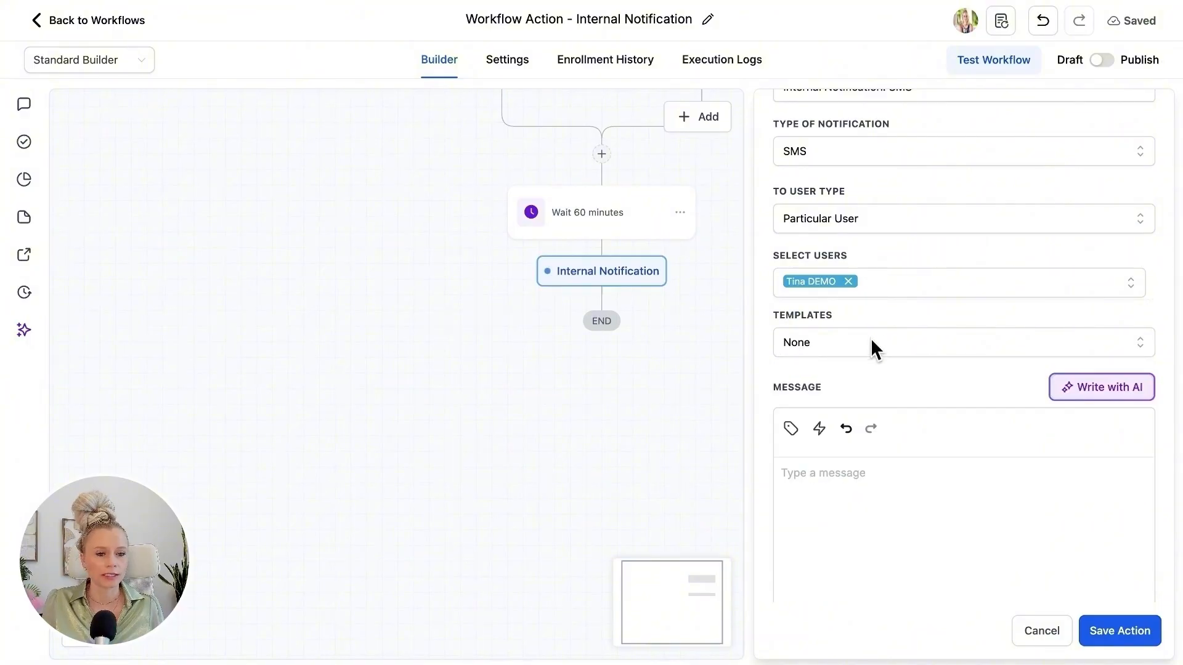
Step: Generate the SMS with AI in a Casual tone, prompting for a message asking the sales person to follow up on new webinar leads
scroll(887, 363, "down", 3)
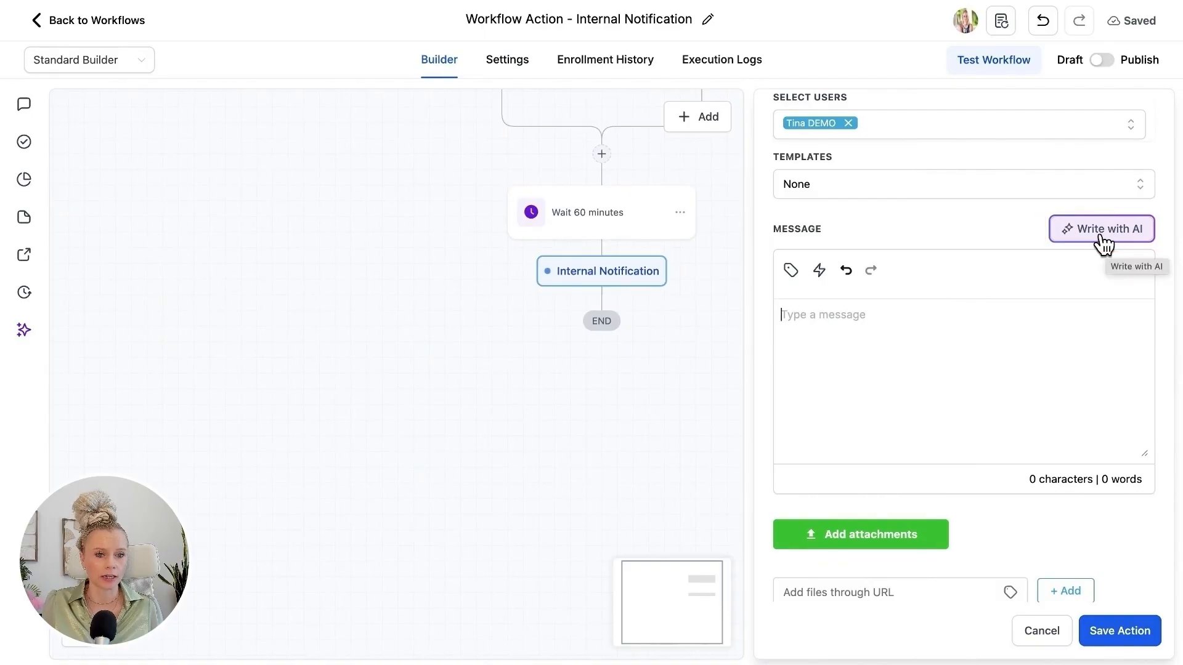
left_click(1070, 229)
left_click(530, 225)
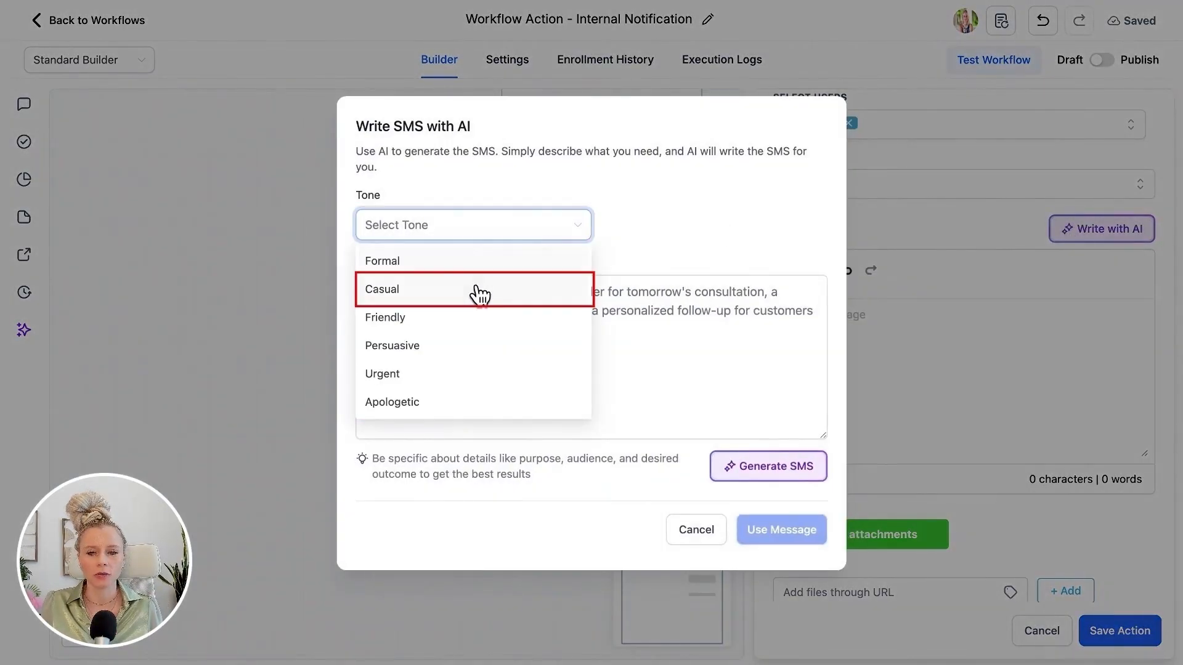
left_click(475, 292)
left_click(537, 338)
type("write an sms to our sales person he shall follow up on our new leads that came in for the webinar")
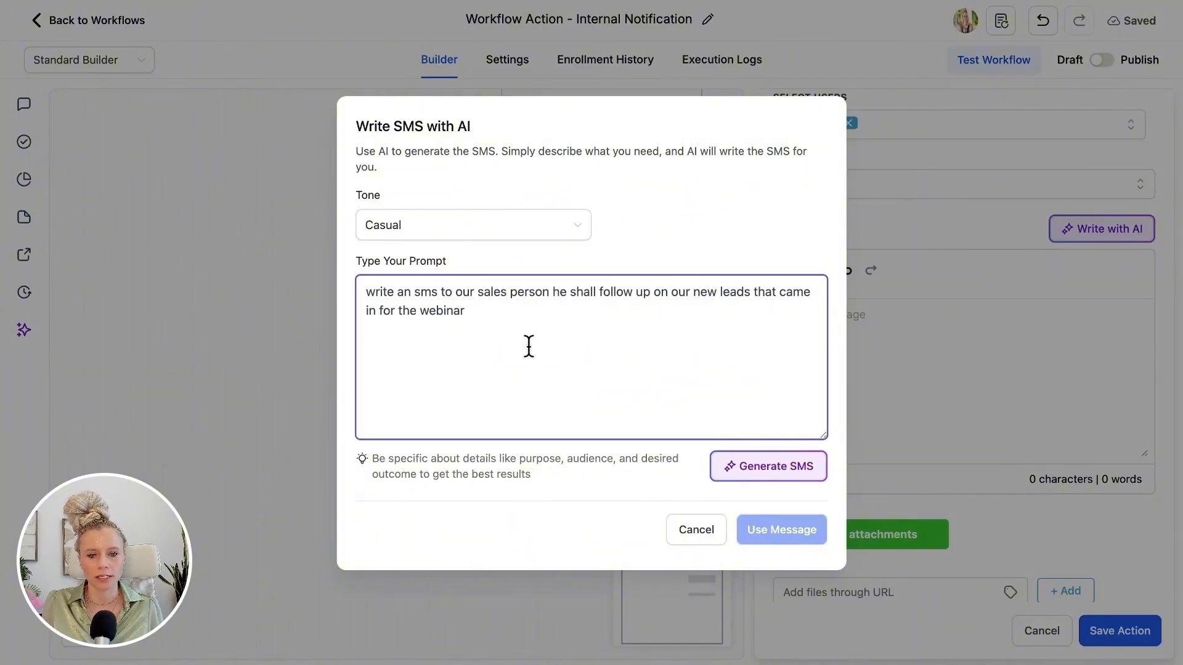
left_click(779, 467)
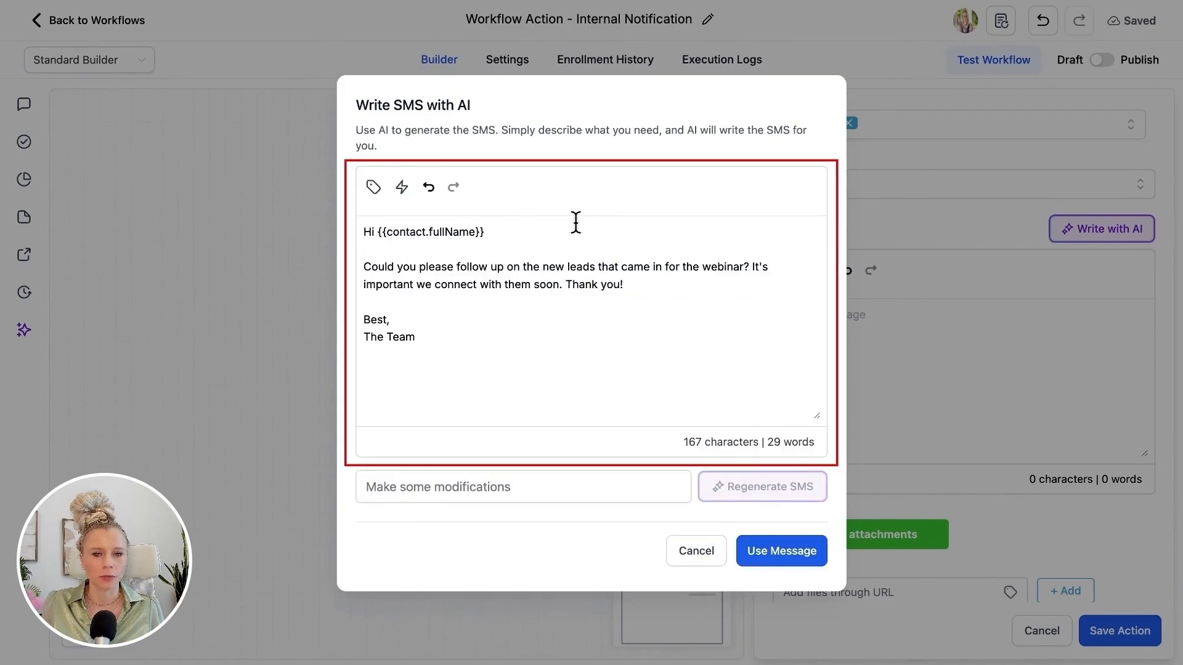
Step: Replace the full-name placeholder in the greeting with the contact's first name custom value, and change "soon" to "TODAY" in the generated message
left_click_drag(486, 232, 371, 234)
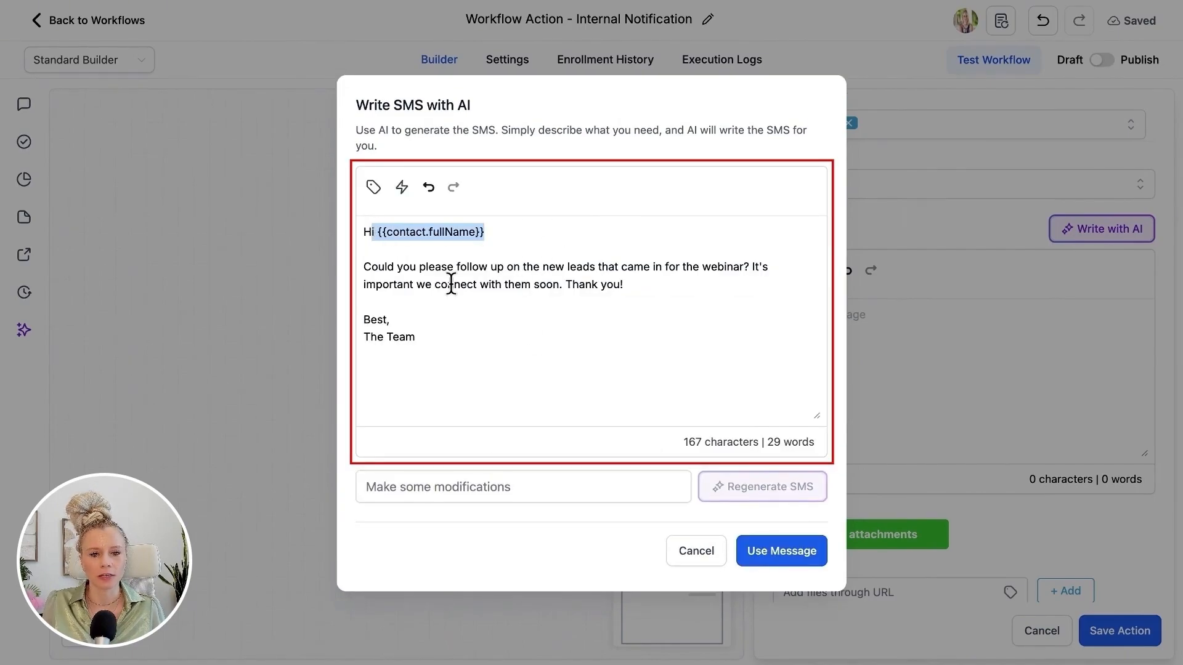
left_click(438, 314)
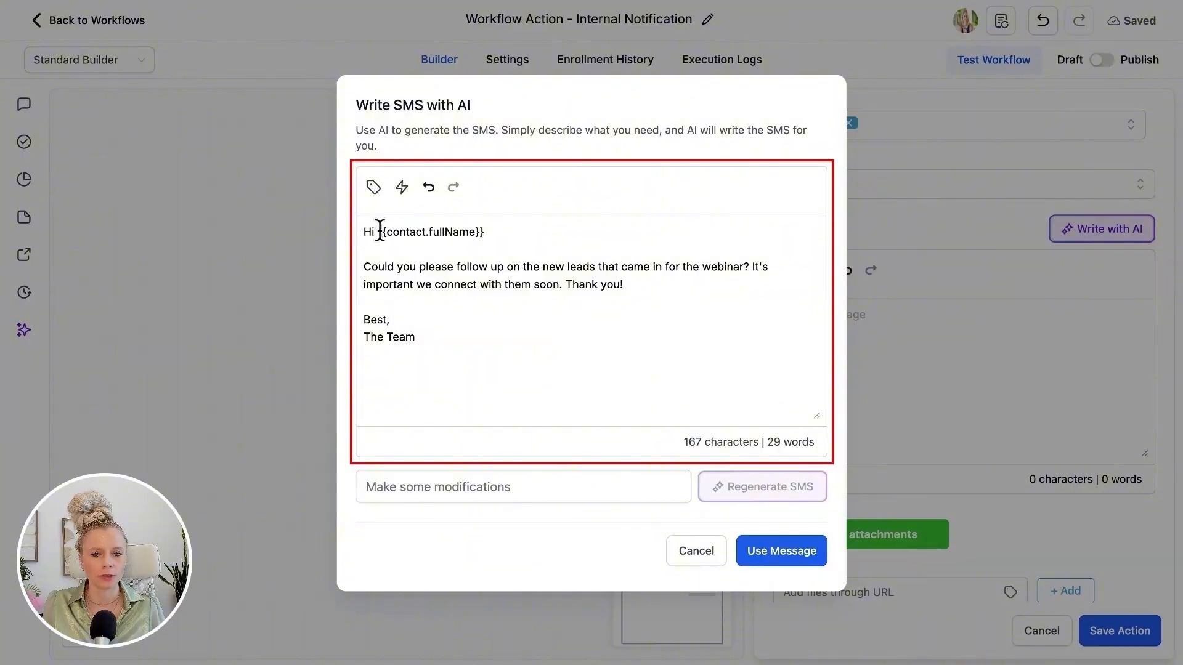
left_click_drag(377, 232, 490, 234)
key("BackSpace")
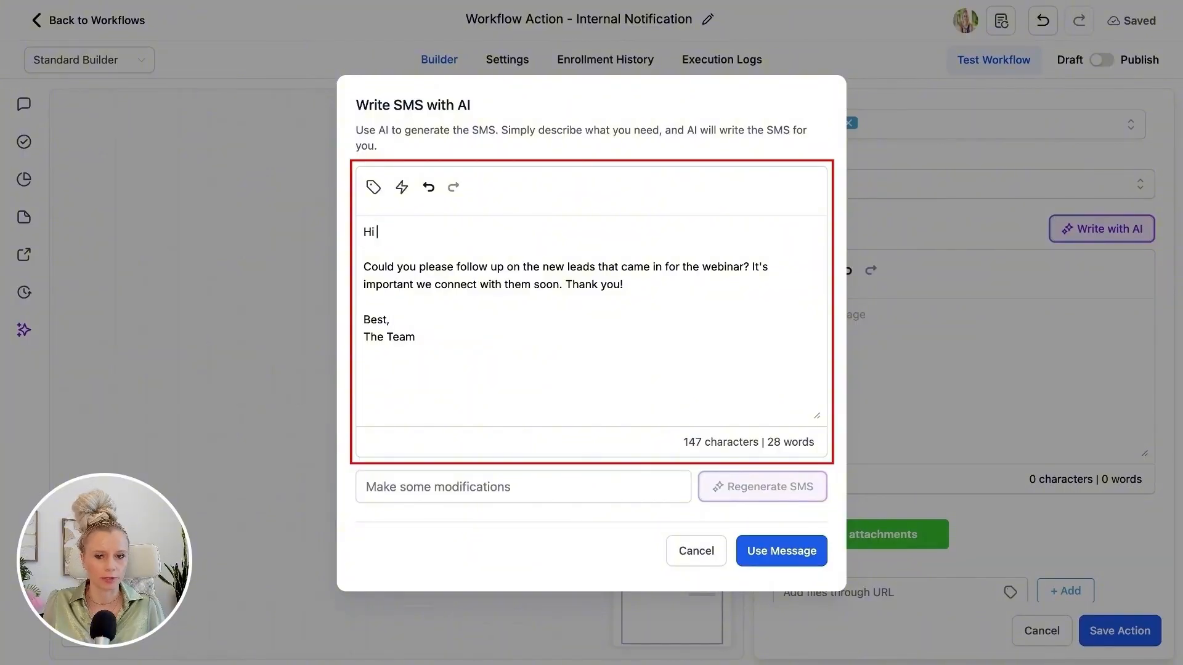
left_click(375, 187)
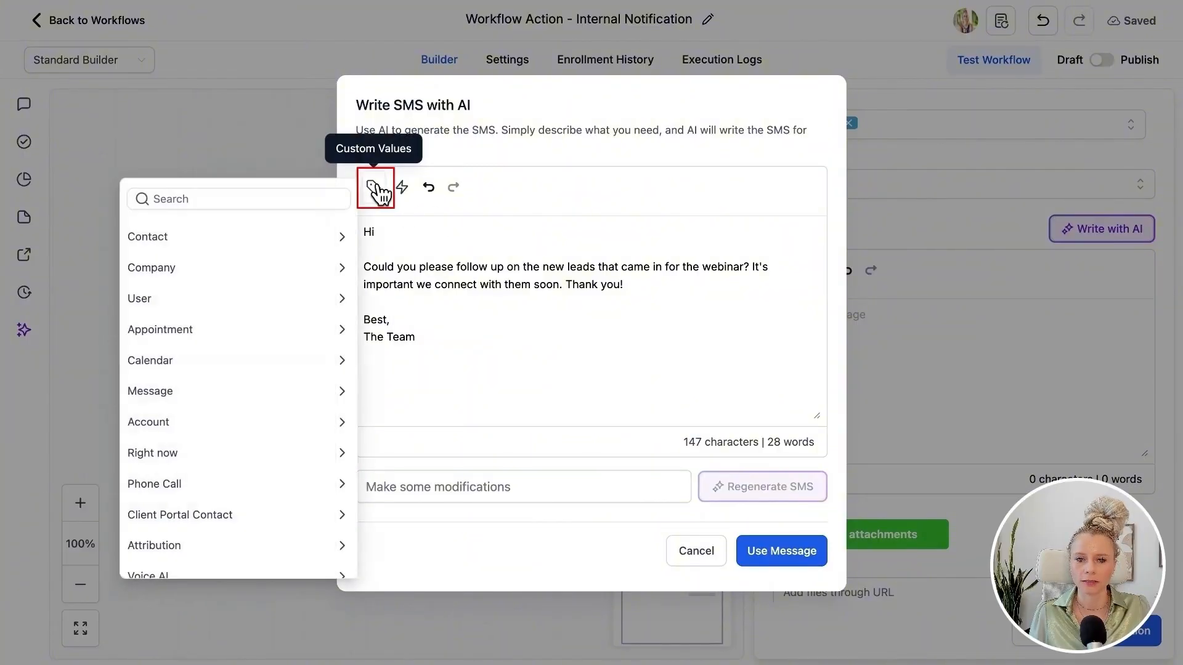
left_click(240, 237)
left_click(212, 295)
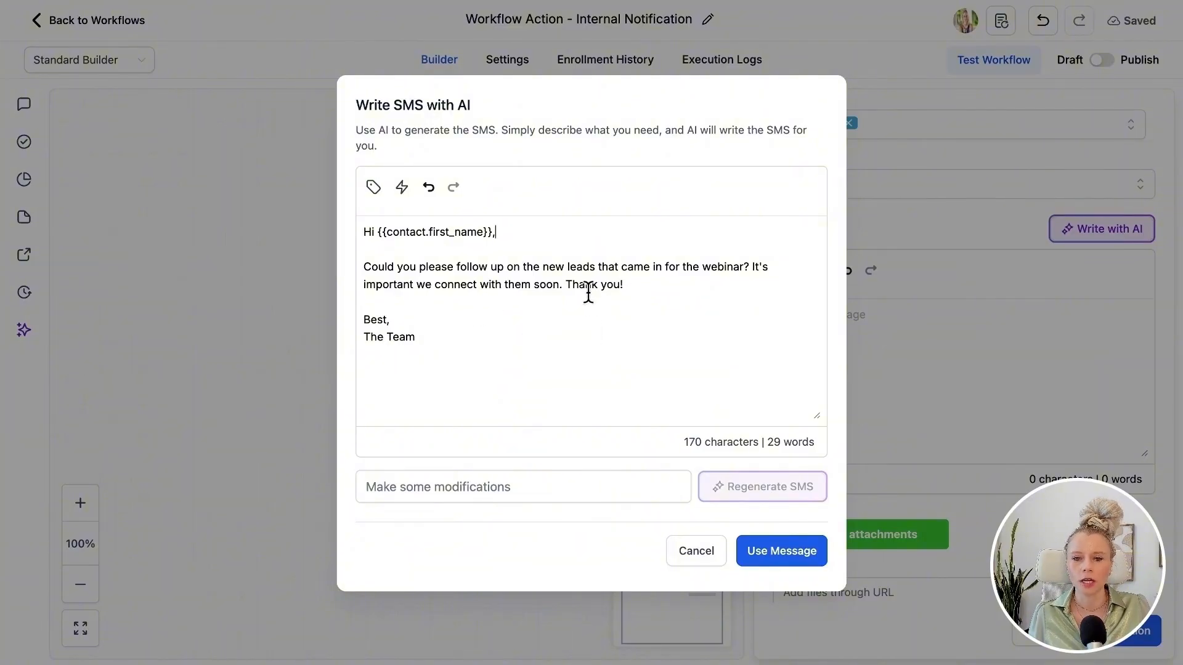
left_click_drag(558, 286, 541, 287)
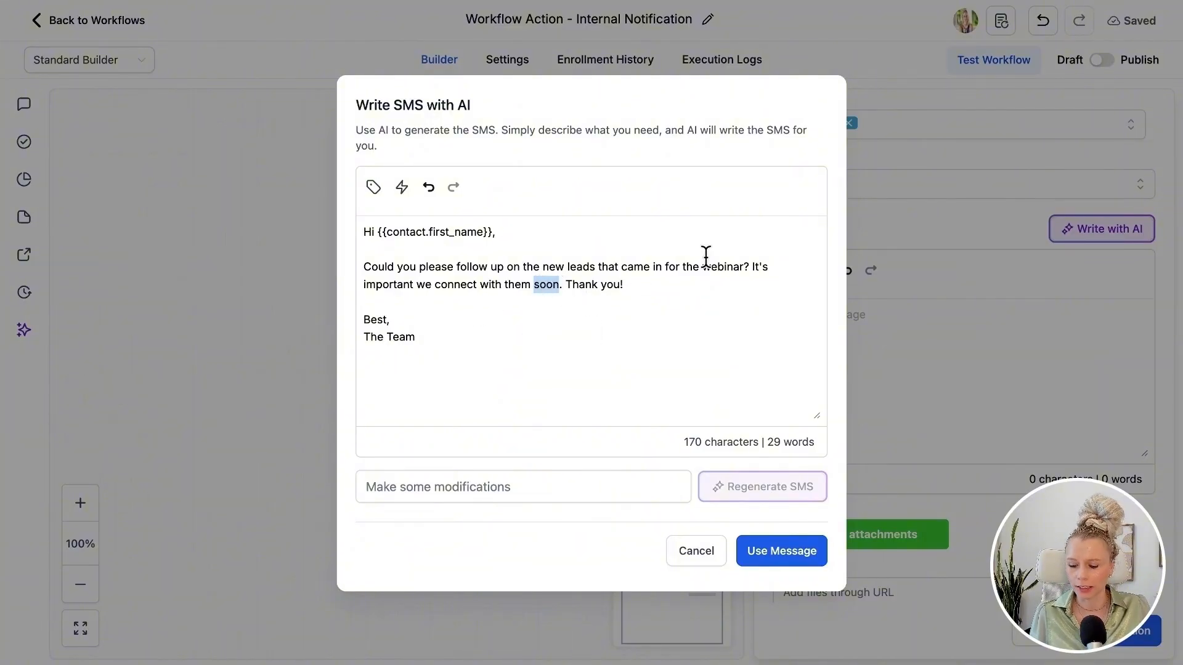
type("TODAY")
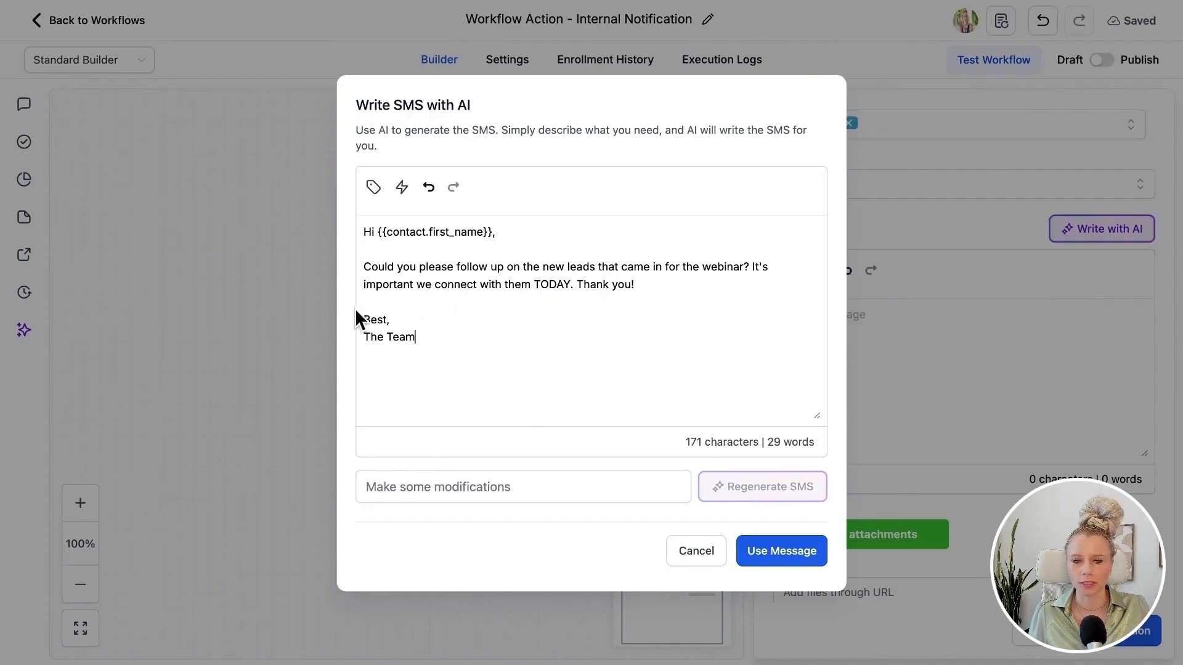
Step: Replace the "The Team" sign-off in the generated SMS with the sender's first name and use the message in the notification
left_click_drag(433, 342, 356, 349)
type("Tina")
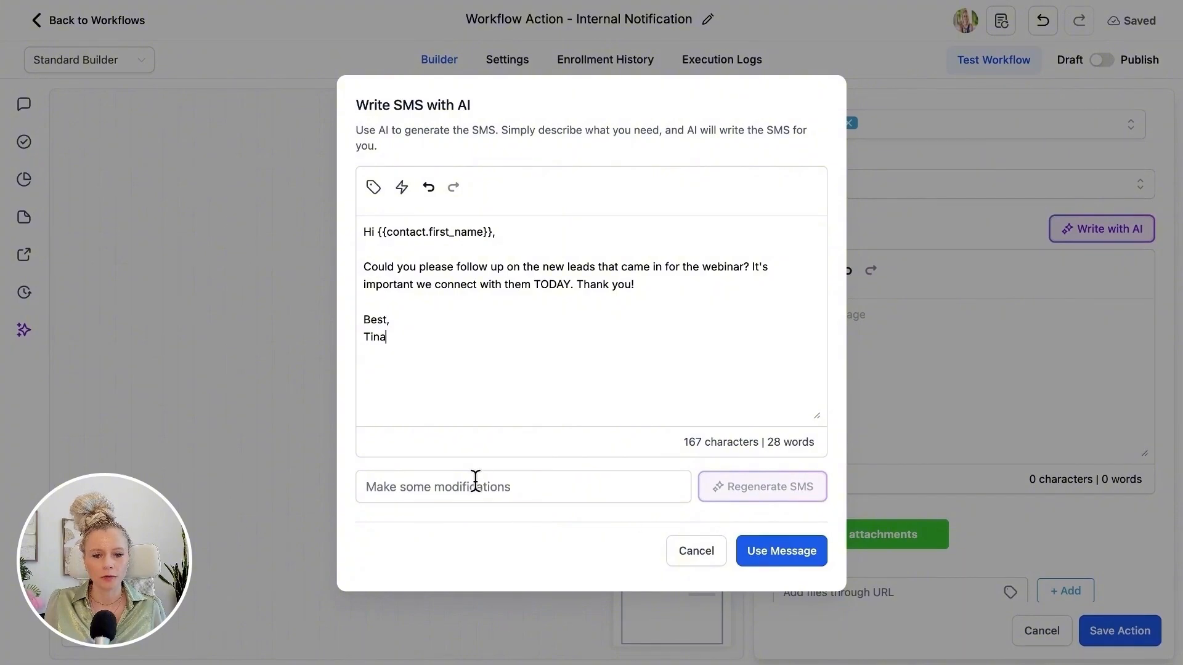
left_click(372, 487)
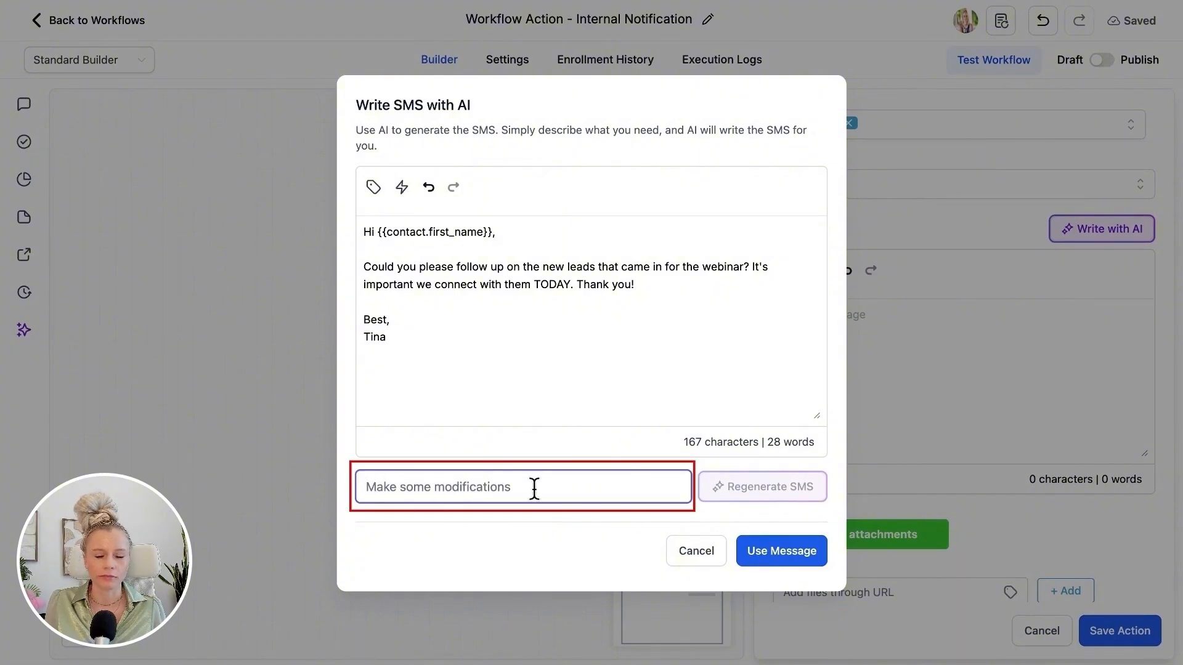
left_click_drag(475, 372, 342, 216)
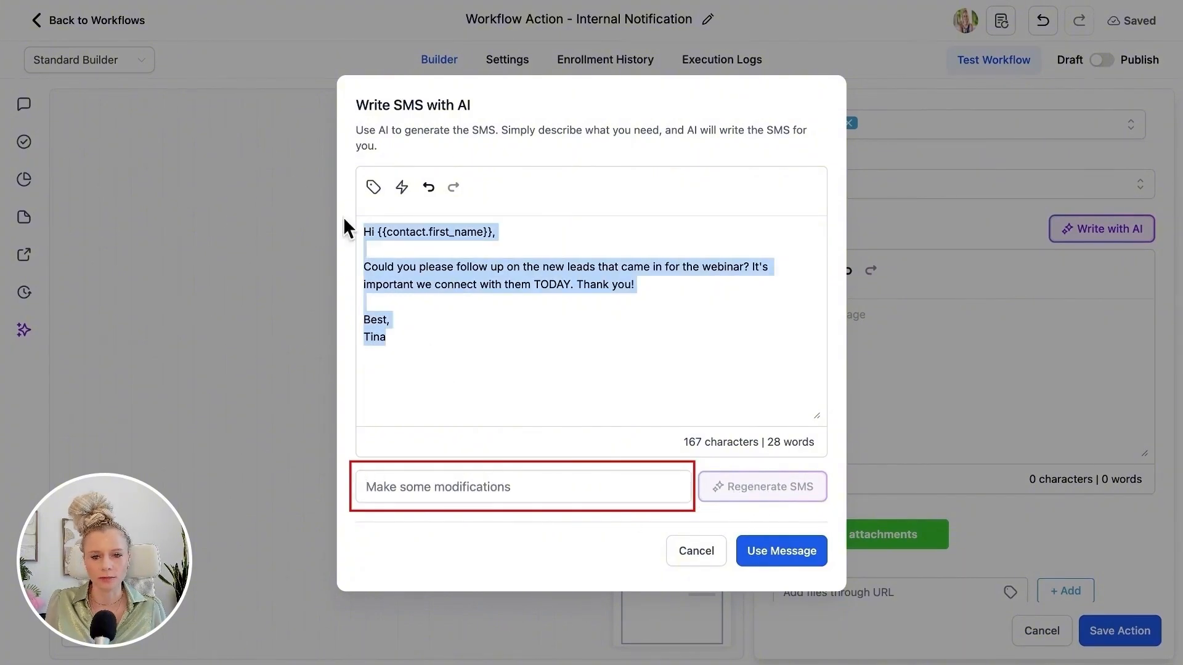
left_click(494, 336)
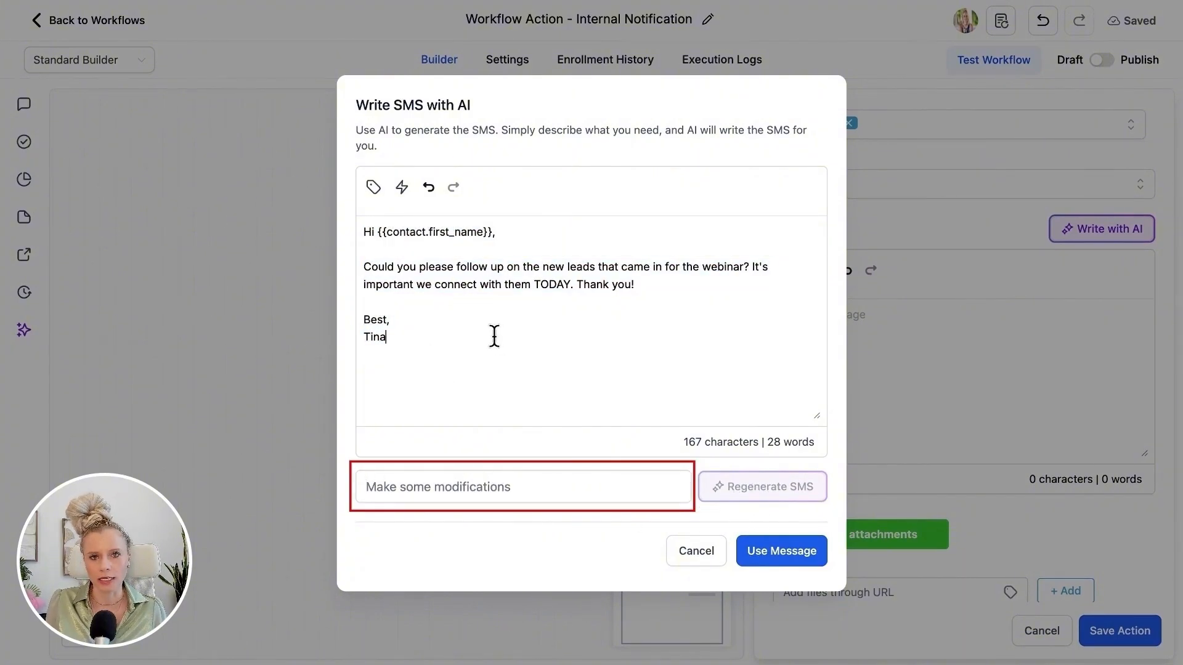
left_click(793, 556)
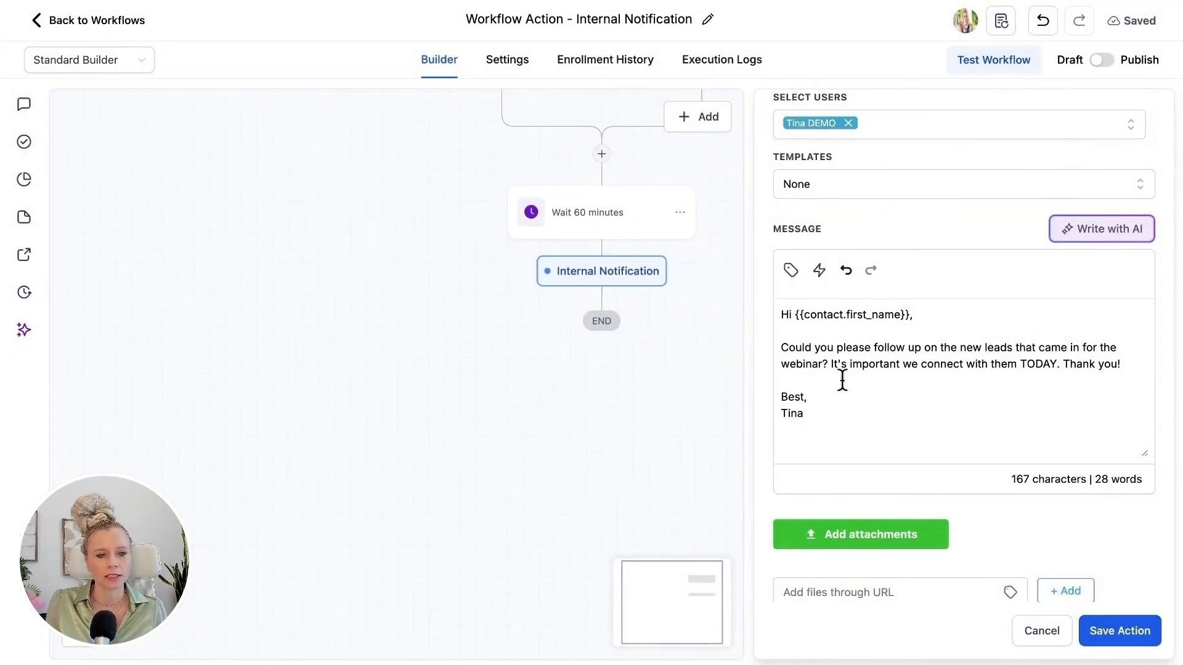
Step: Attach the image "AI Adoption & Customer Journey Project 1 _BLANK.png" to the SMS notification
left_click(864, 544)
left_click(378, 158)
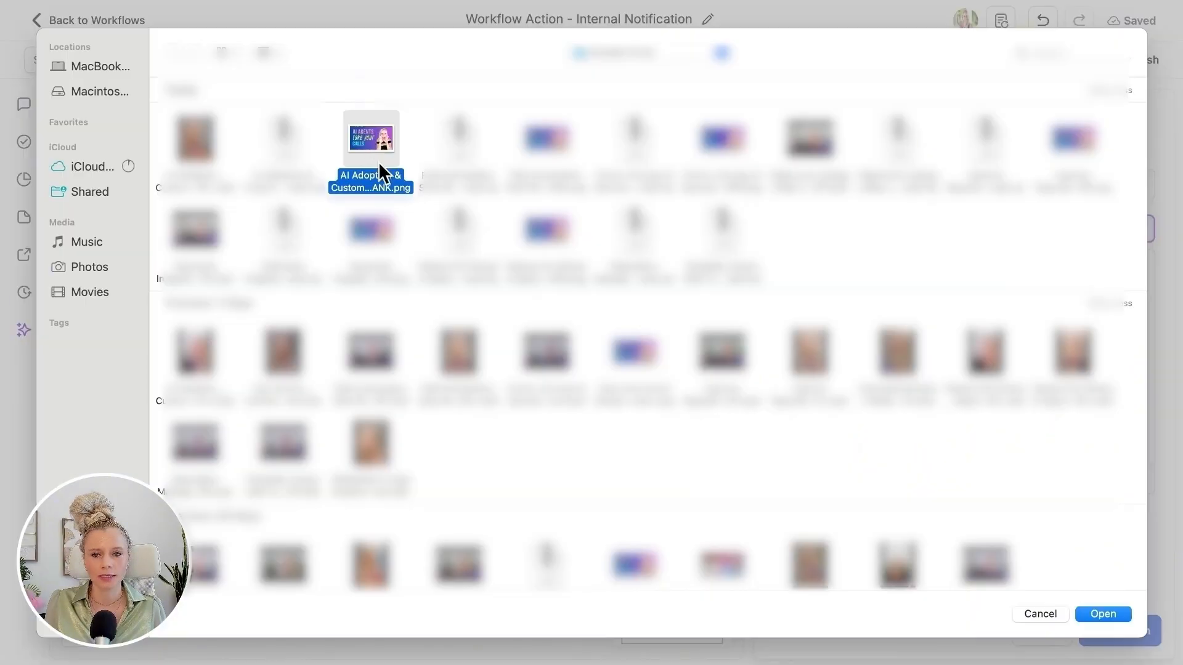
left_click(1096, 619)
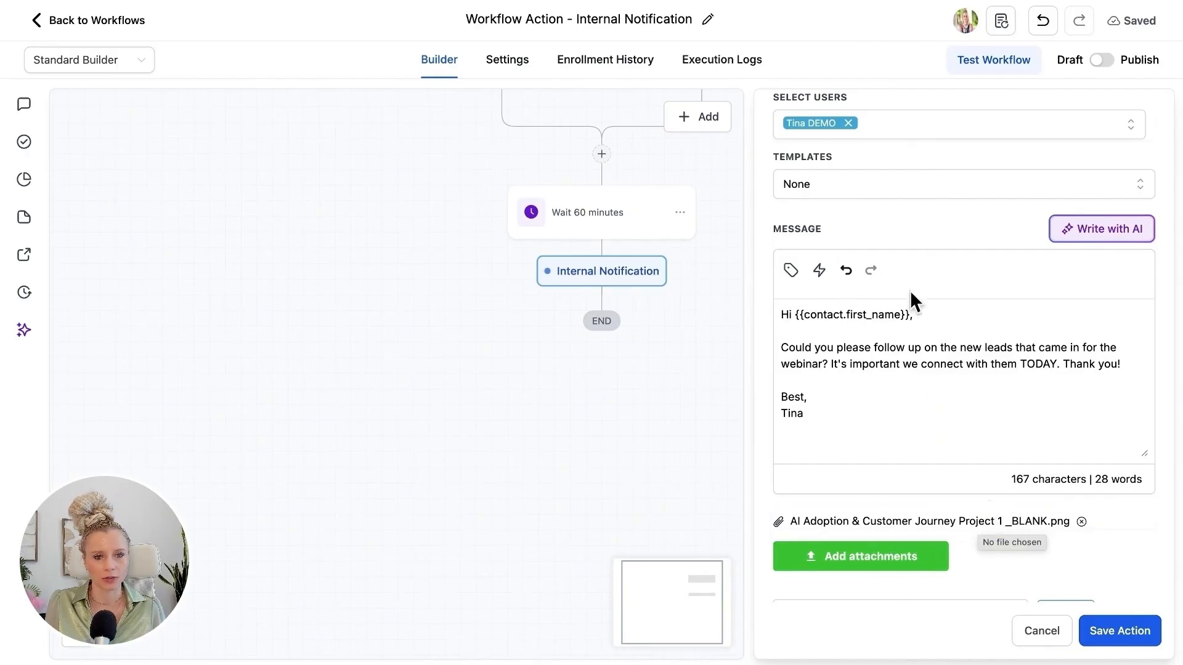
Step: Review the file URL and test SMS options, and save the internal SMS notification action
scroll(926, 409, "down", 3)
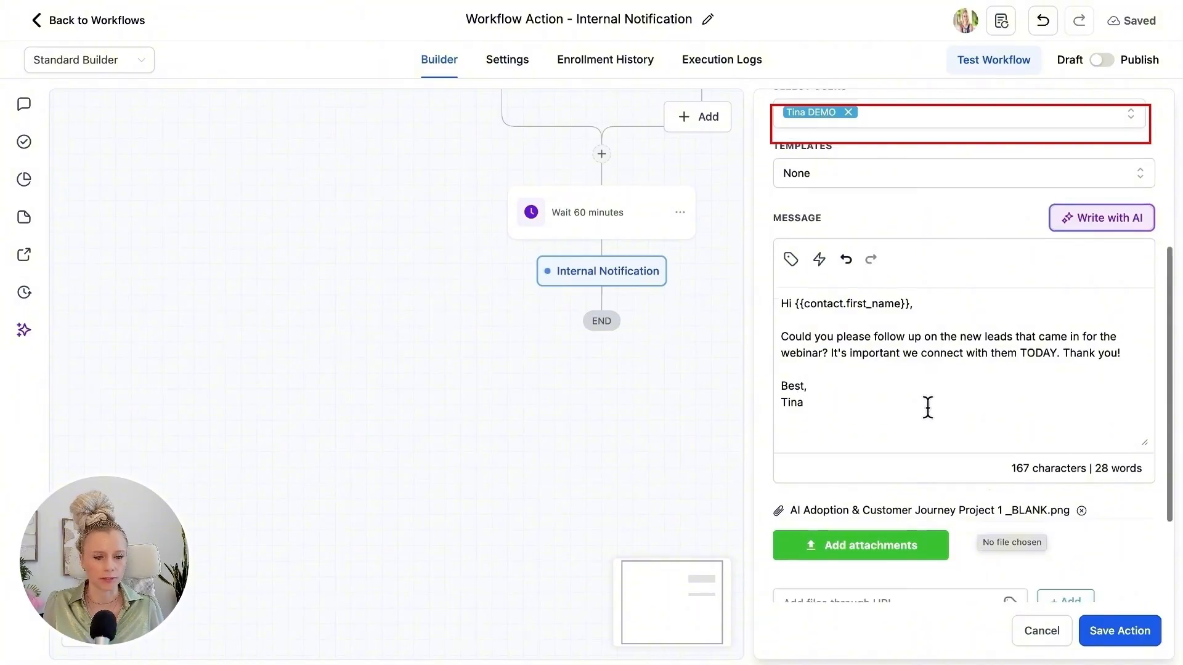
left_click(850, 463)
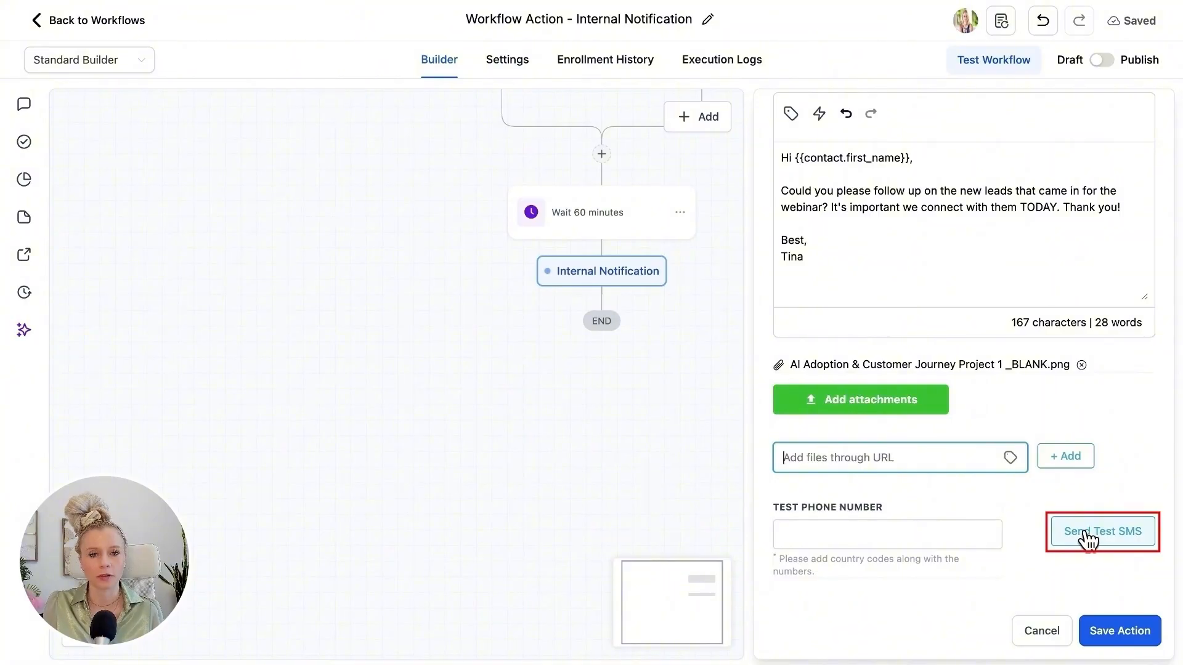
scroll(1075, 526, "up", 5)
scroll(1025, 536, "down", 5)
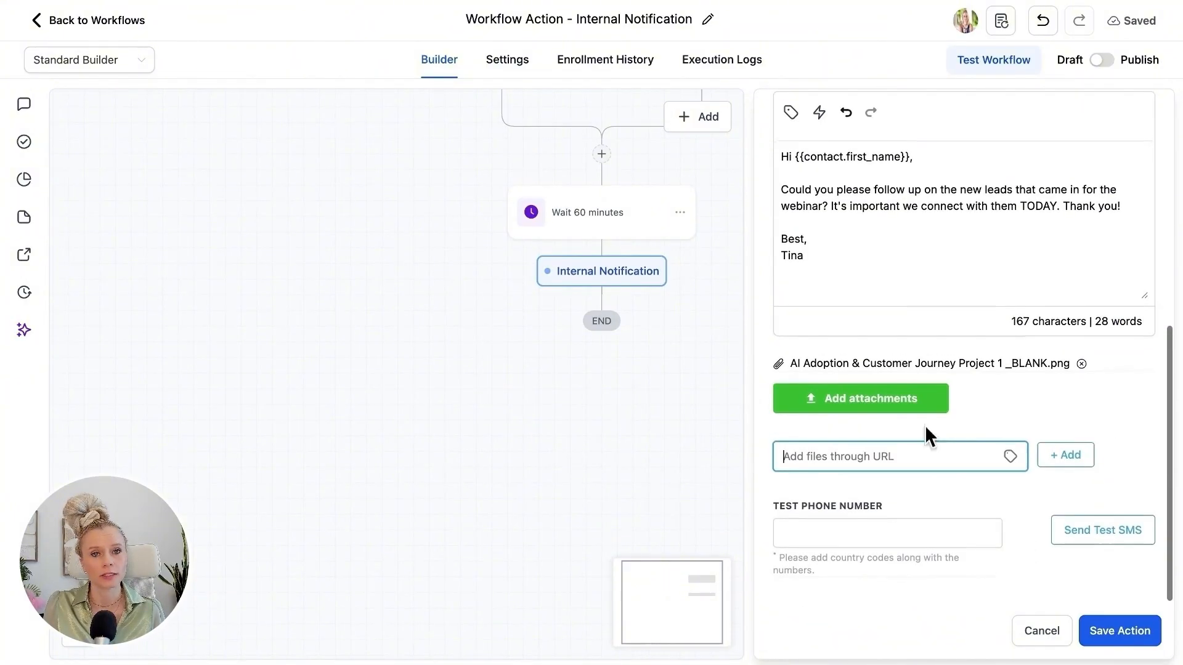
left_click(1135, 634)
Step: Add an internal notification of type Email after the SMS notification and name it "Internal Notification: Email"
scroll(857, 372, "down", 2)
scroll(857, 372, "down", 1)
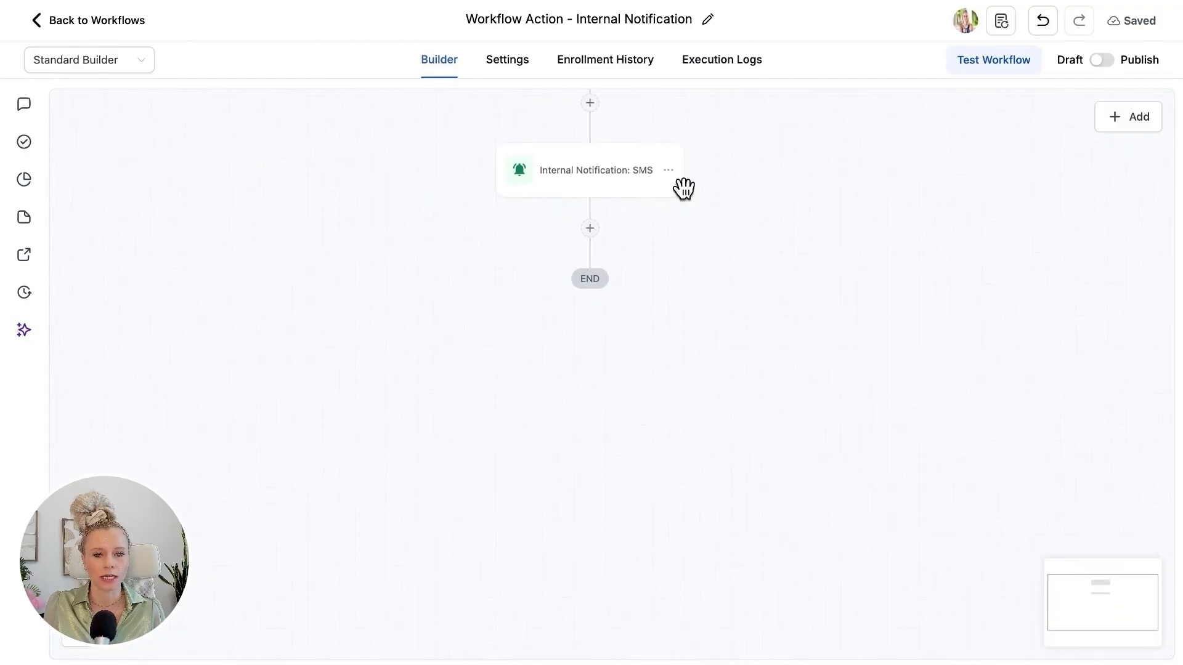
left_click(589, 231)
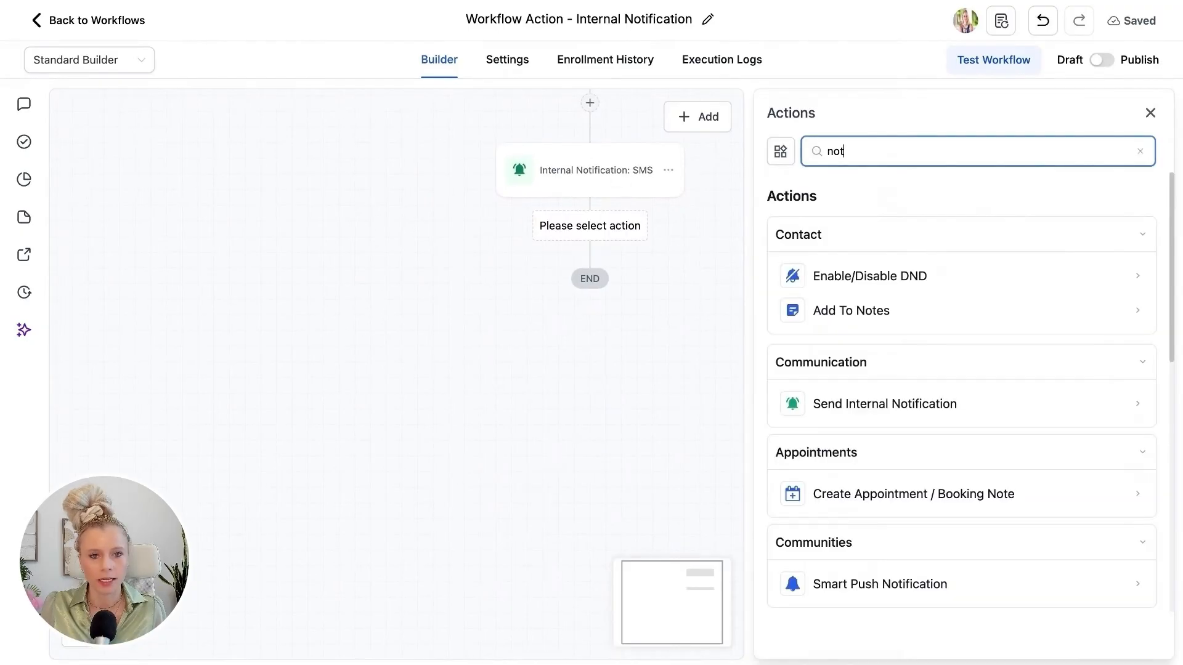
left_click(850, 417)
left_click(845, 278)
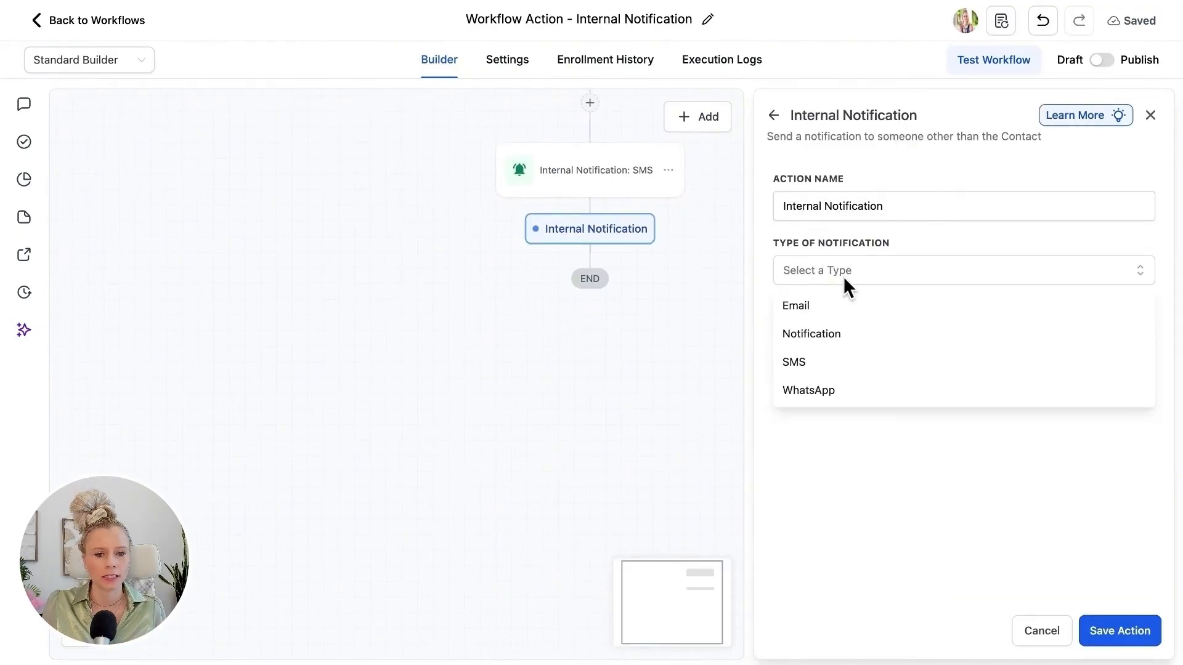
left_click(822, 310)
left_click(914, 238)
type(": ")
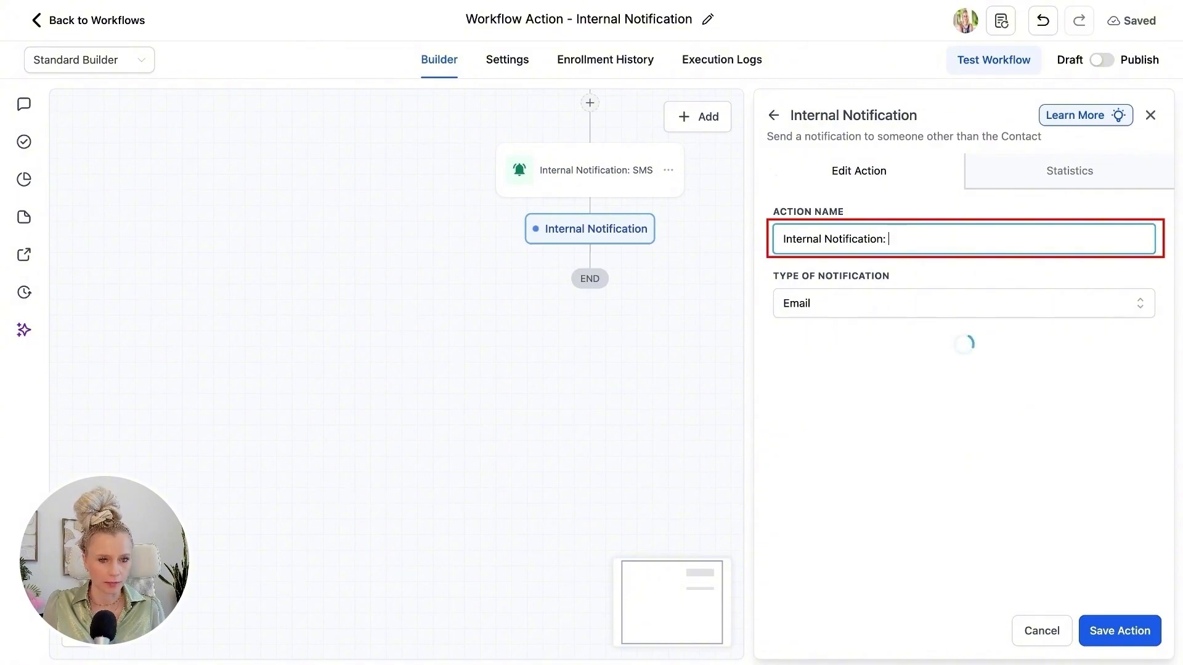
type("EMail")
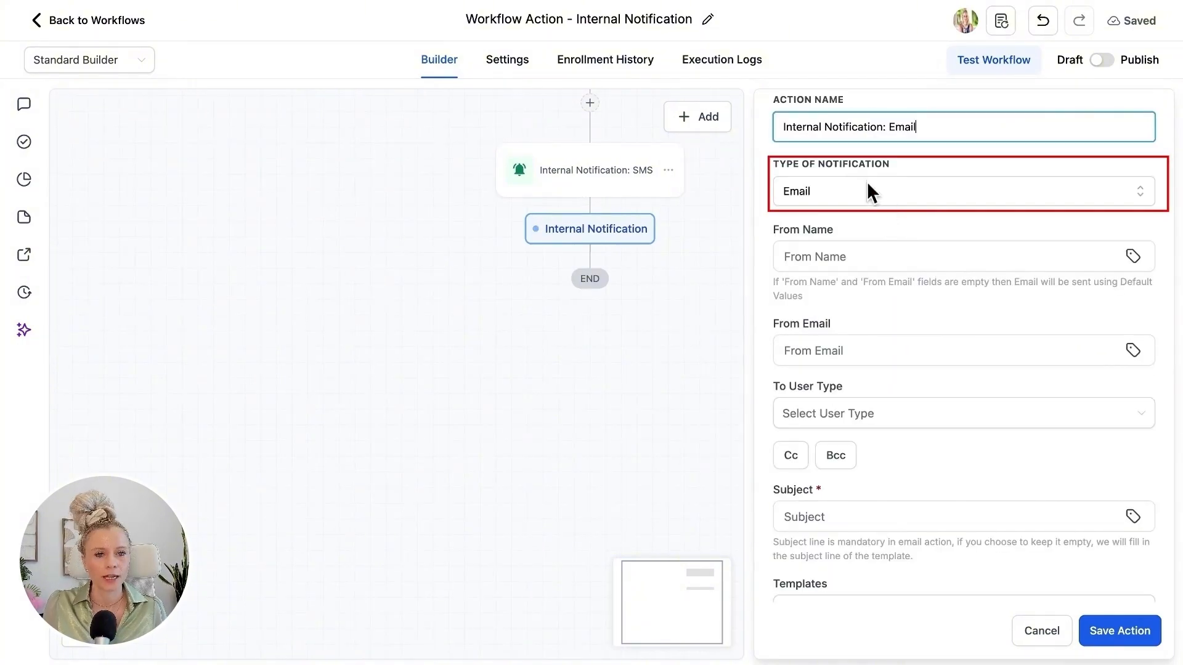
Step: Fill in the email notification's From Name with the saved sender name
double_click(882, 164)
left_click(880, 191)
left_click(881, 162)
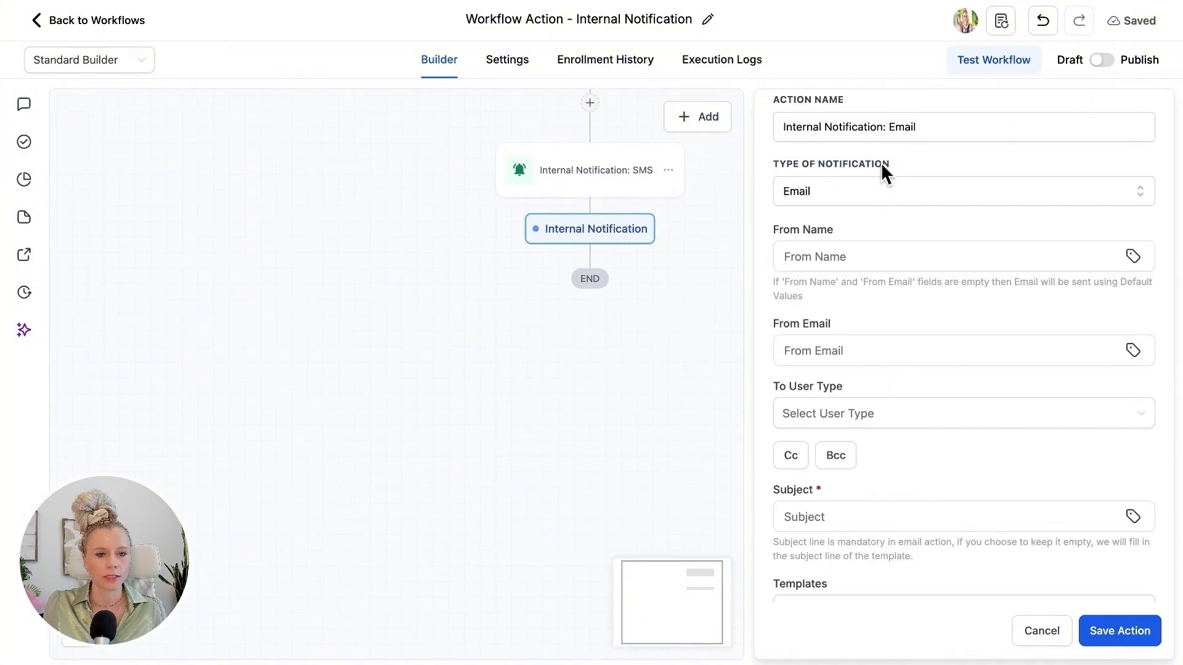
left_click(858, 255)
left_click(890, 271)
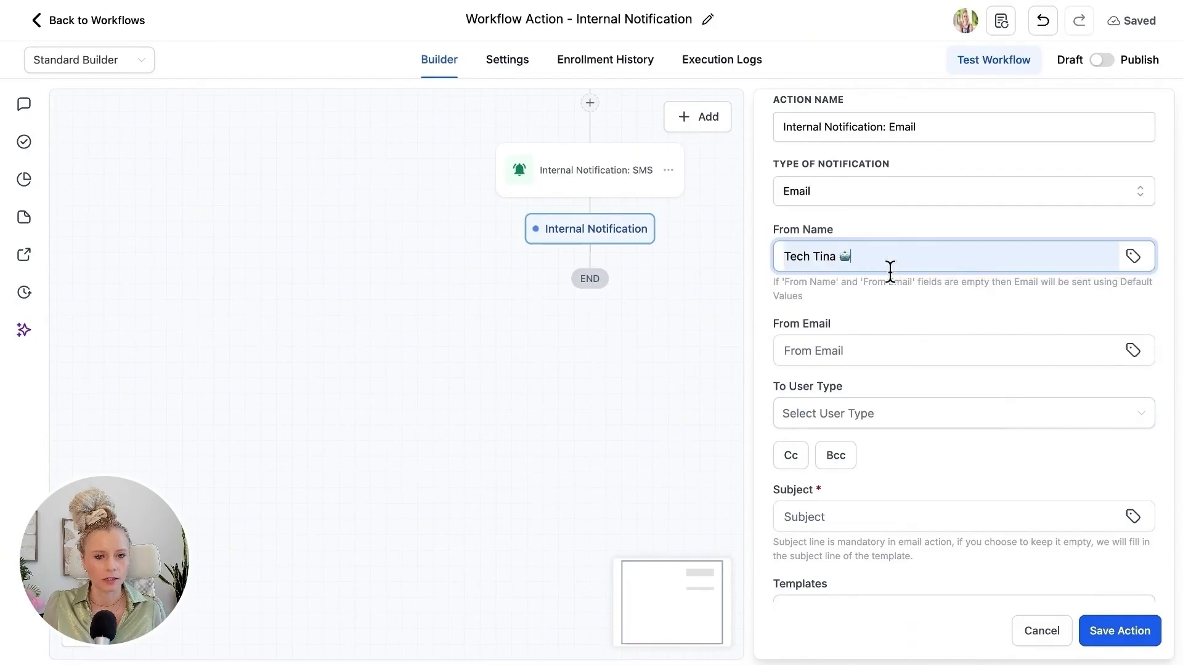
left_click(880, 282)
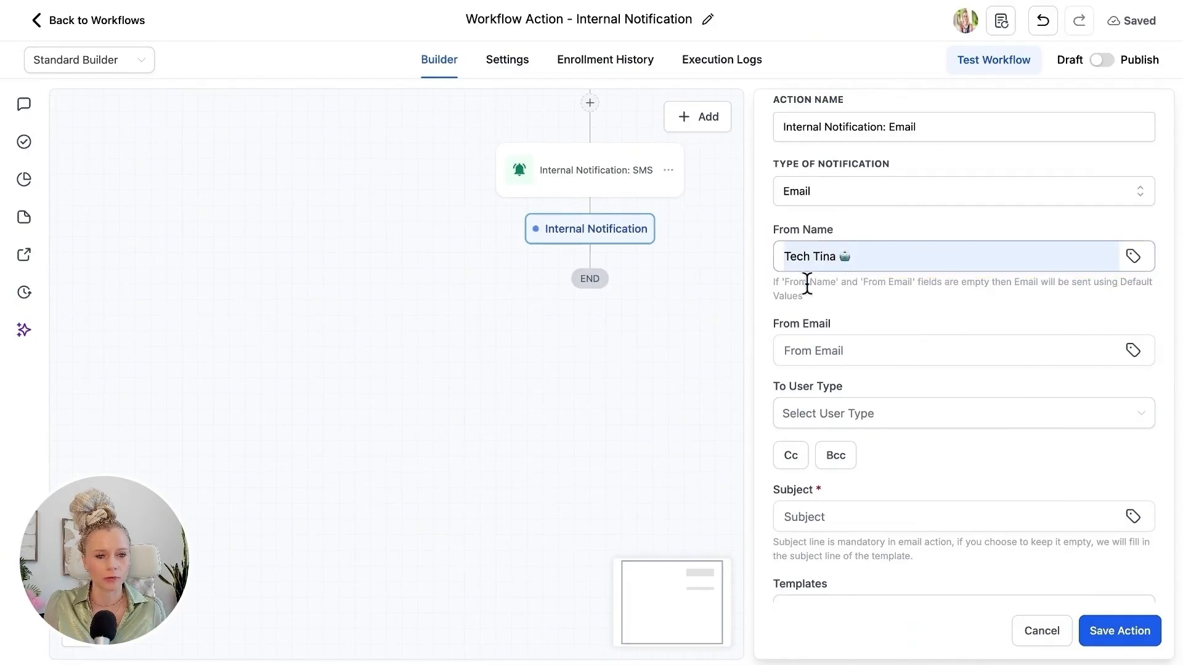
Step: Set the notification's From Email to the Sending Email custom value
scroll(902, 314, "down", 2)
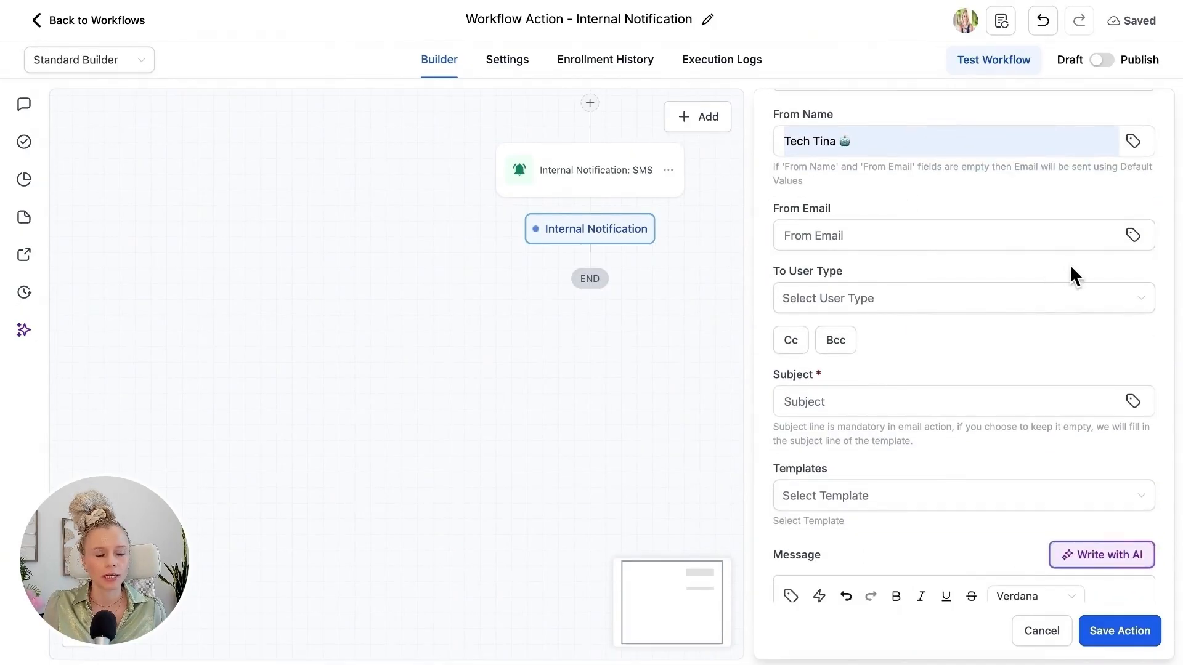
left_click(1133, 220)
scroll(1022, 363, "down", 2)
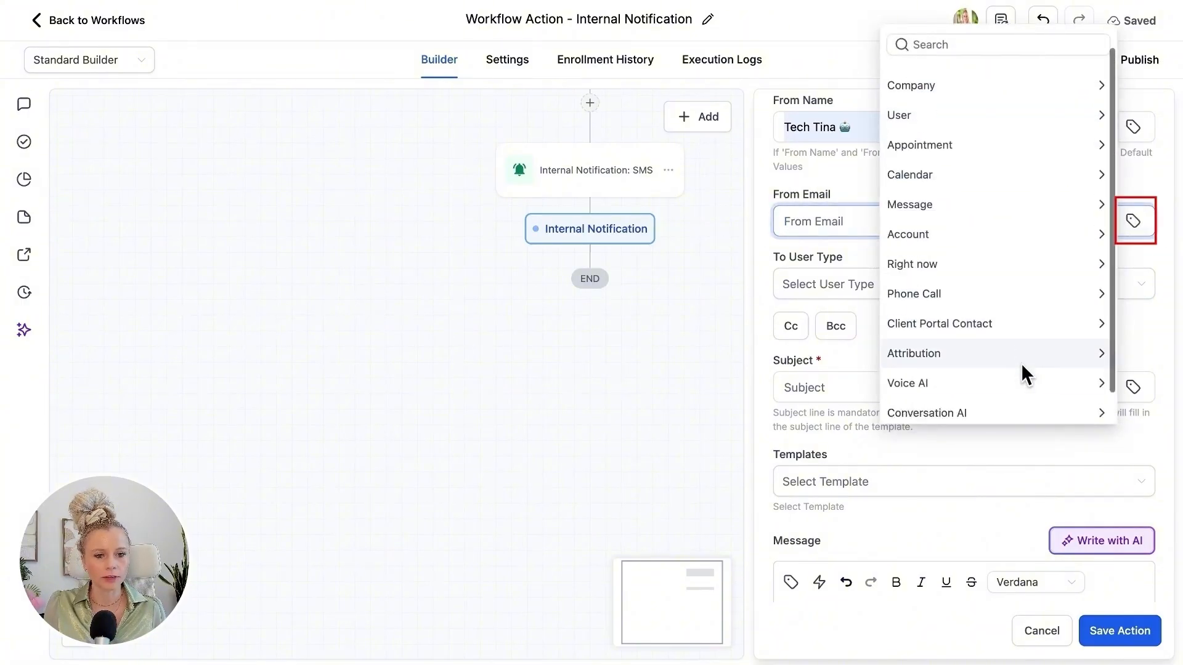
left_click(1010, 397)
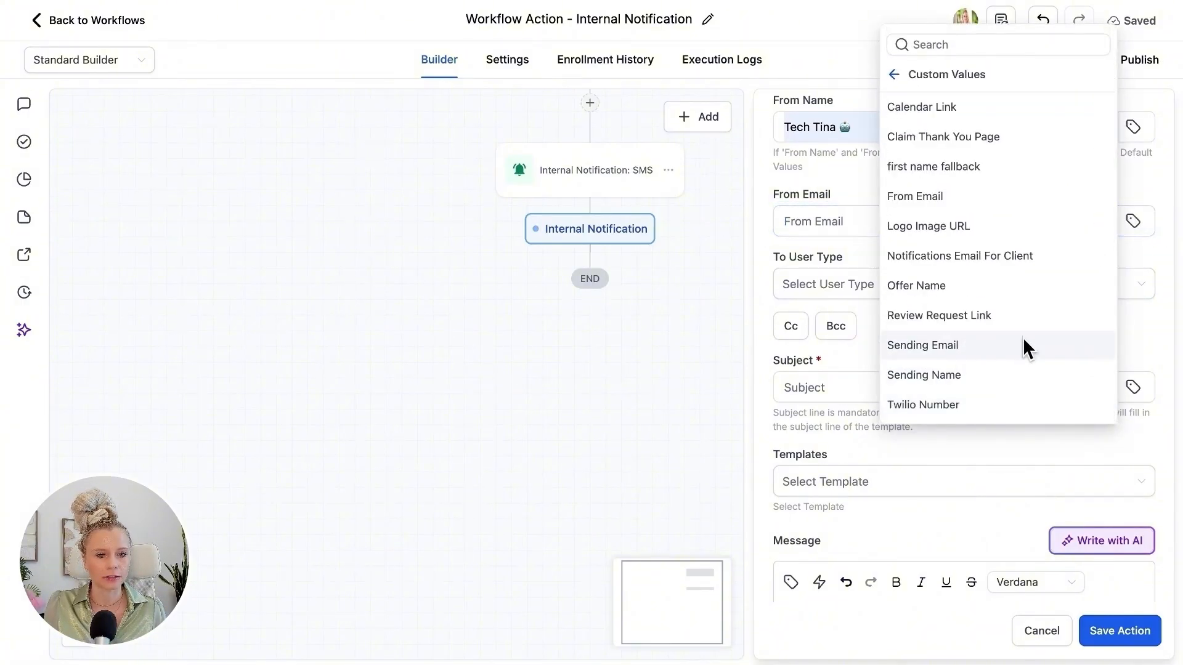
scroll(973, 348, "down", 1)
scroll(985, 352, "down", 2)
left_click(959, 259)
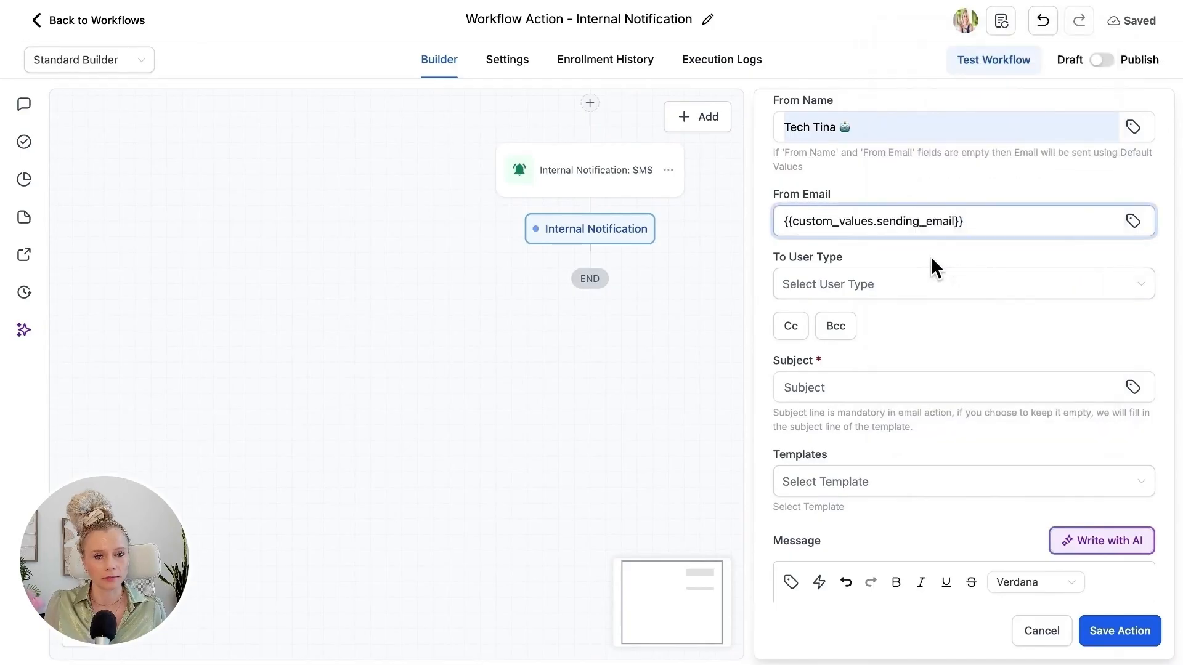
Step: Examine the name, key and value of the Sending Email entry in the Custom Values settings
left_click_drag(964, 222, 772, 221)
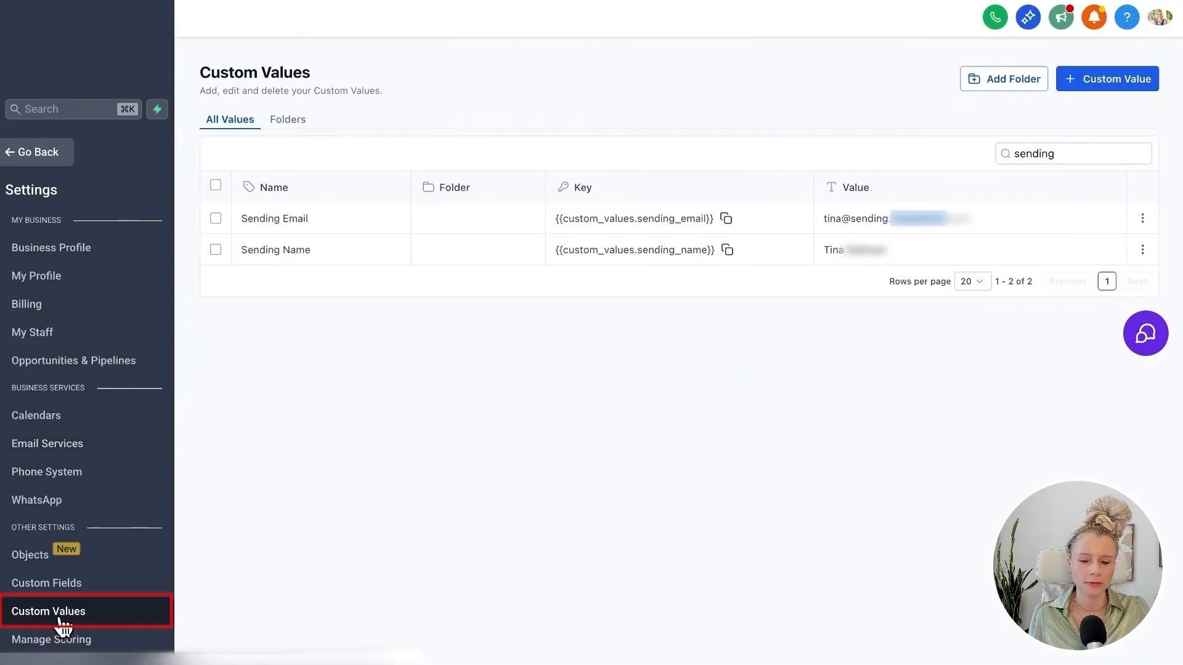
left_click_drag(245, 219, 313, 218)
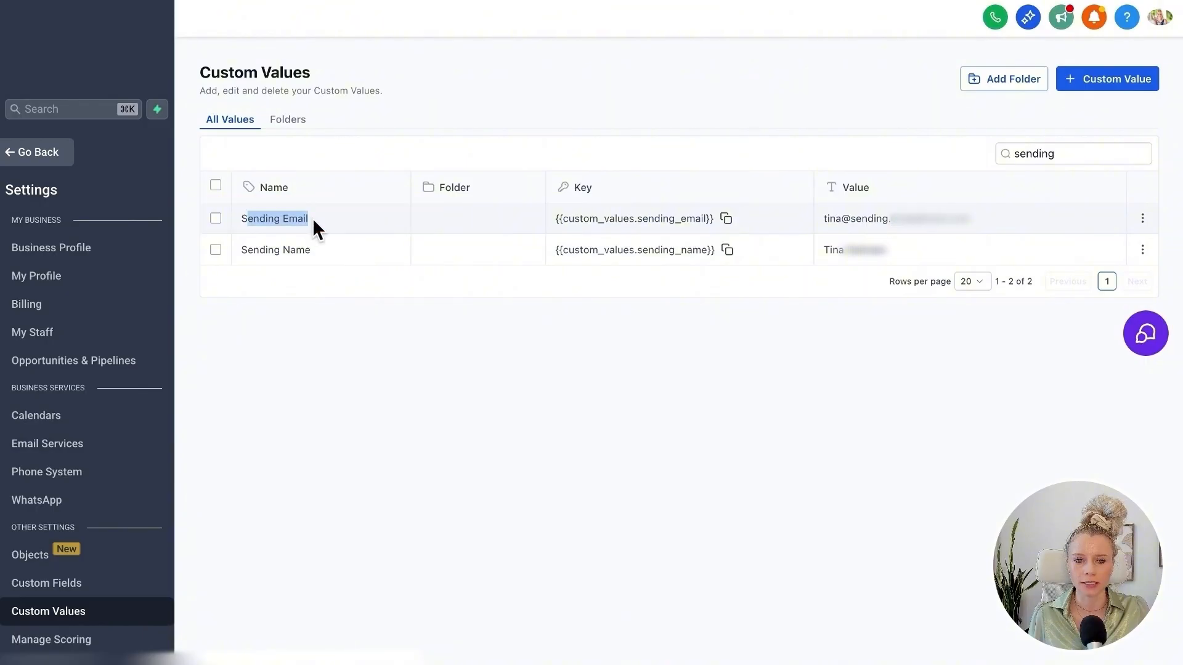
left_click_drag(553, 219, 828, 219)
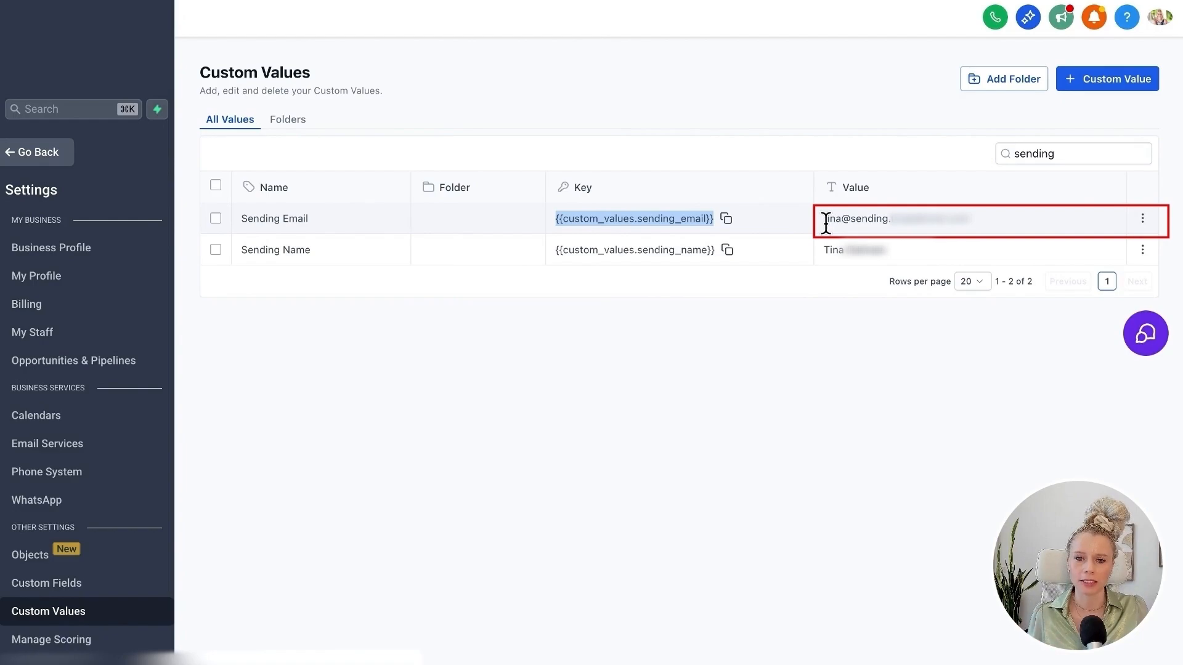
left_click(681, 220)
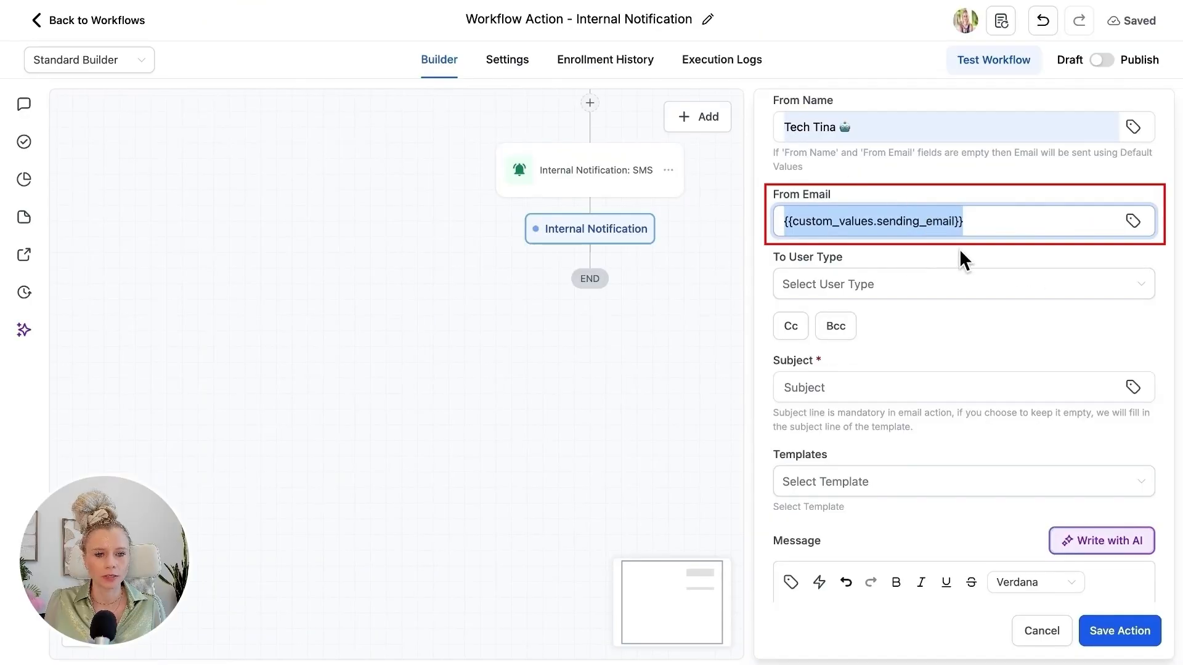
Step: Set the email's recipient user type to All Users and add a Cc email address
left_click(897, 292)
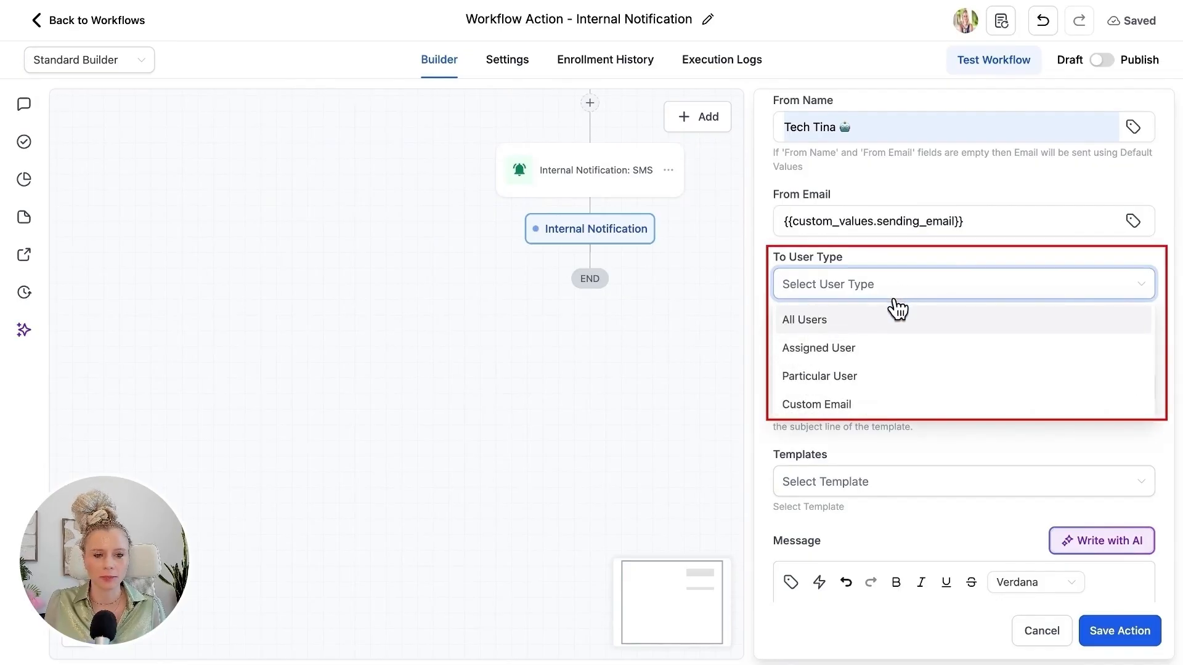
left_click(849, 327)
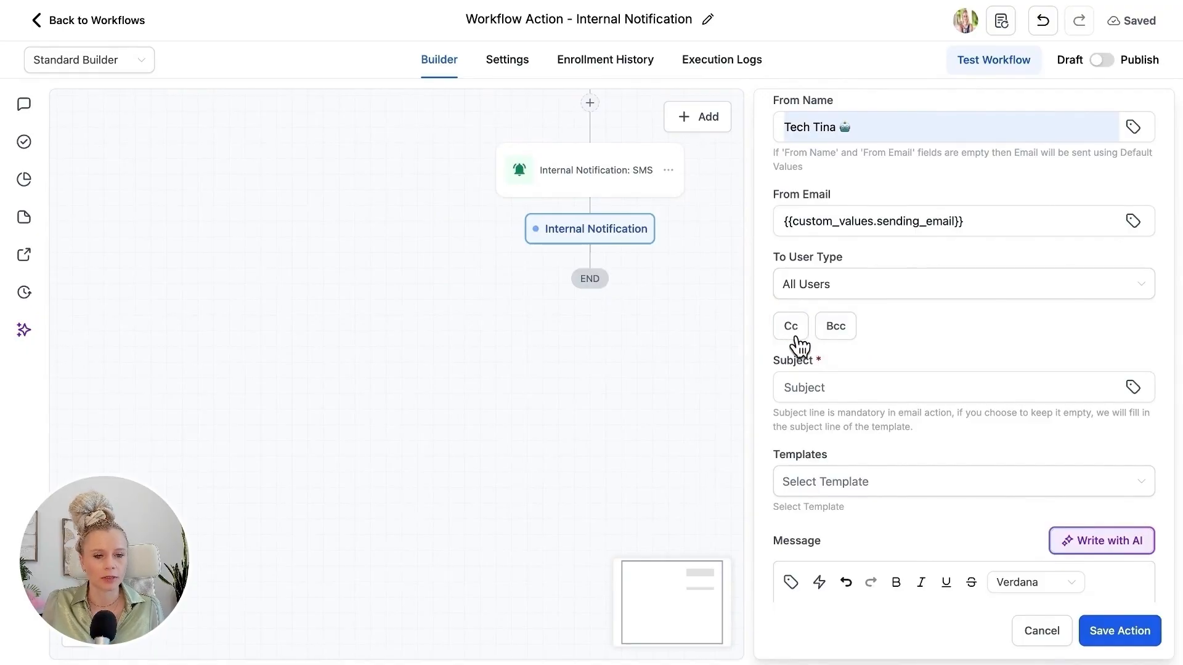
left_click(795, 338)
scroll(875, 357, "down", 1)
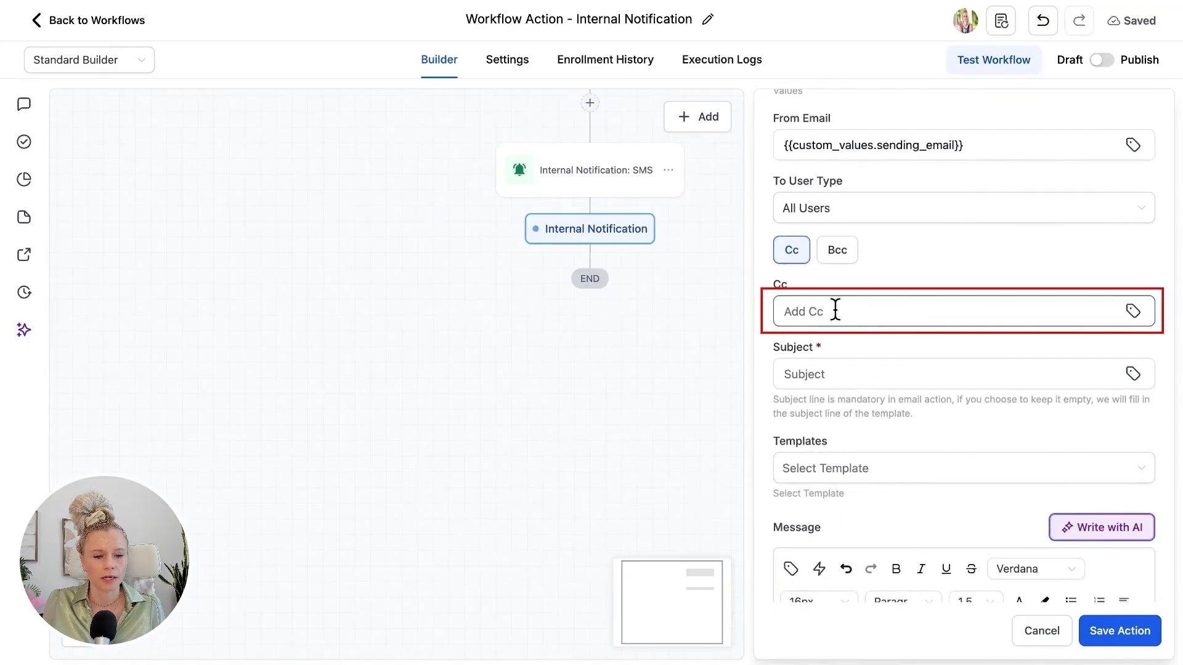
left_click(836, 309)
type("hello")
Step: Set the email's subject to "🚨 important notification"
left_click(847, 365)
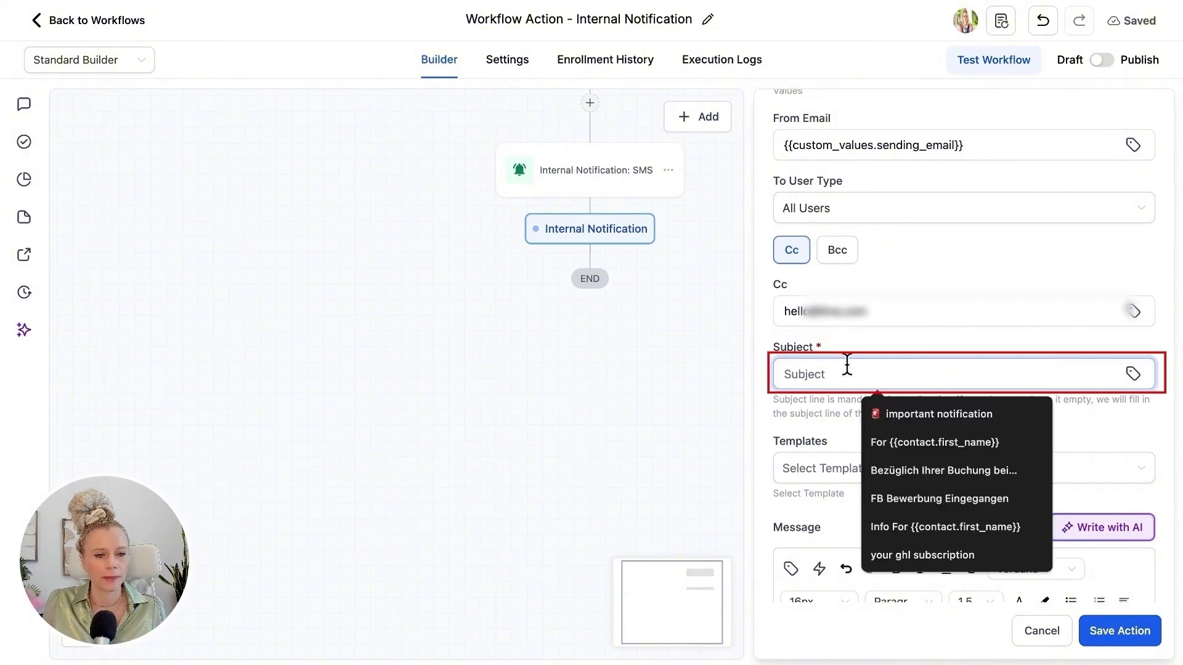
left_click(896, 414)
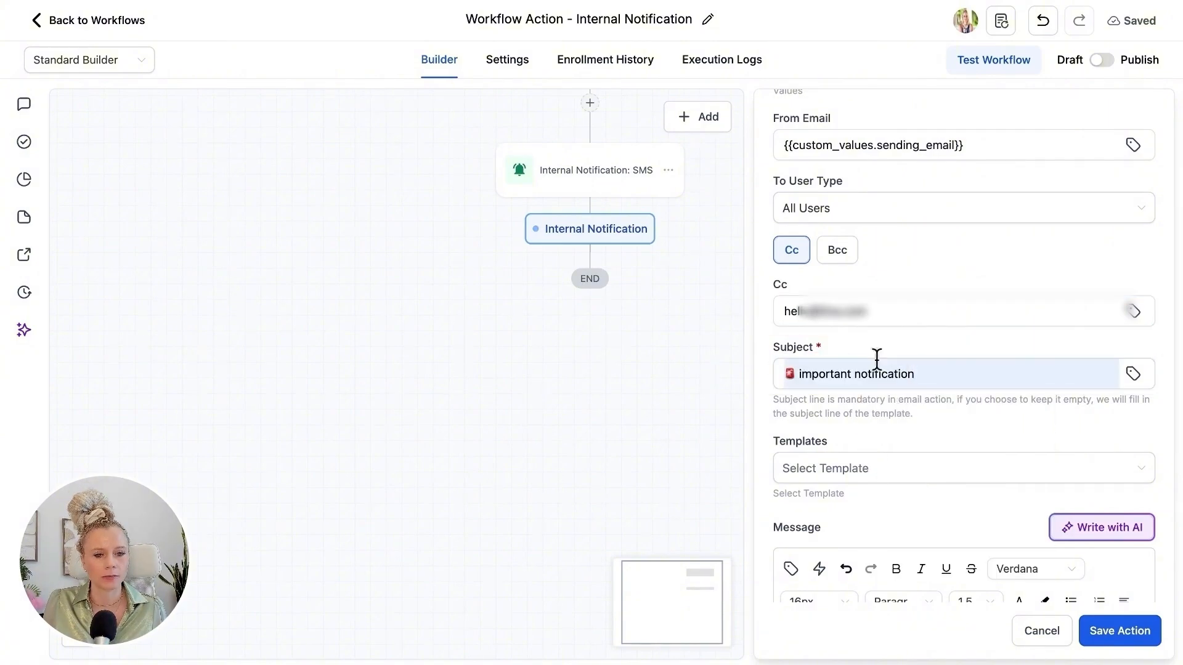
scroll(931, 452, "down", 3)
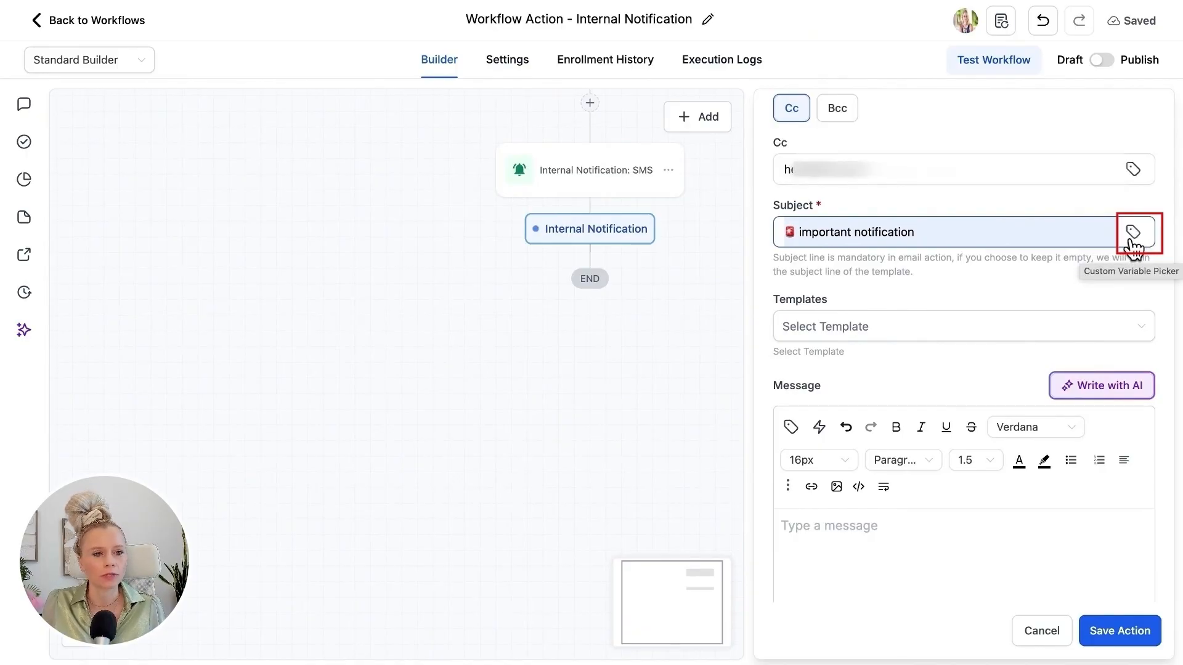
Step: Set the email notification's template to None
scroll(950, 338, "down", 2)
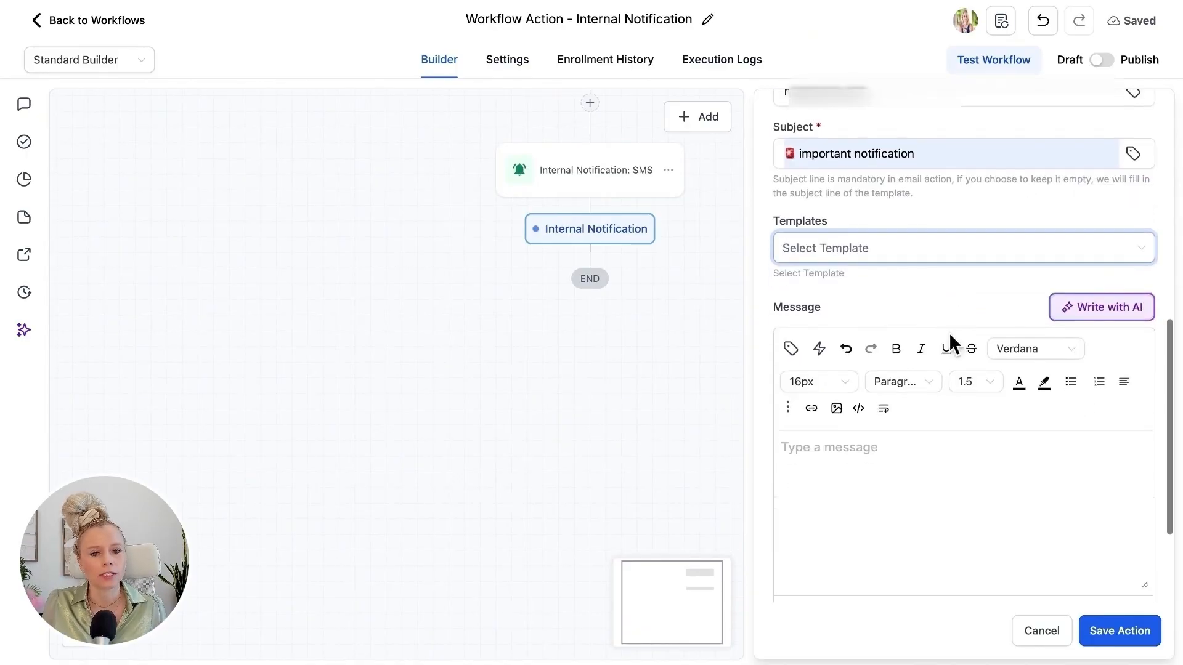
left_click(887, 252)
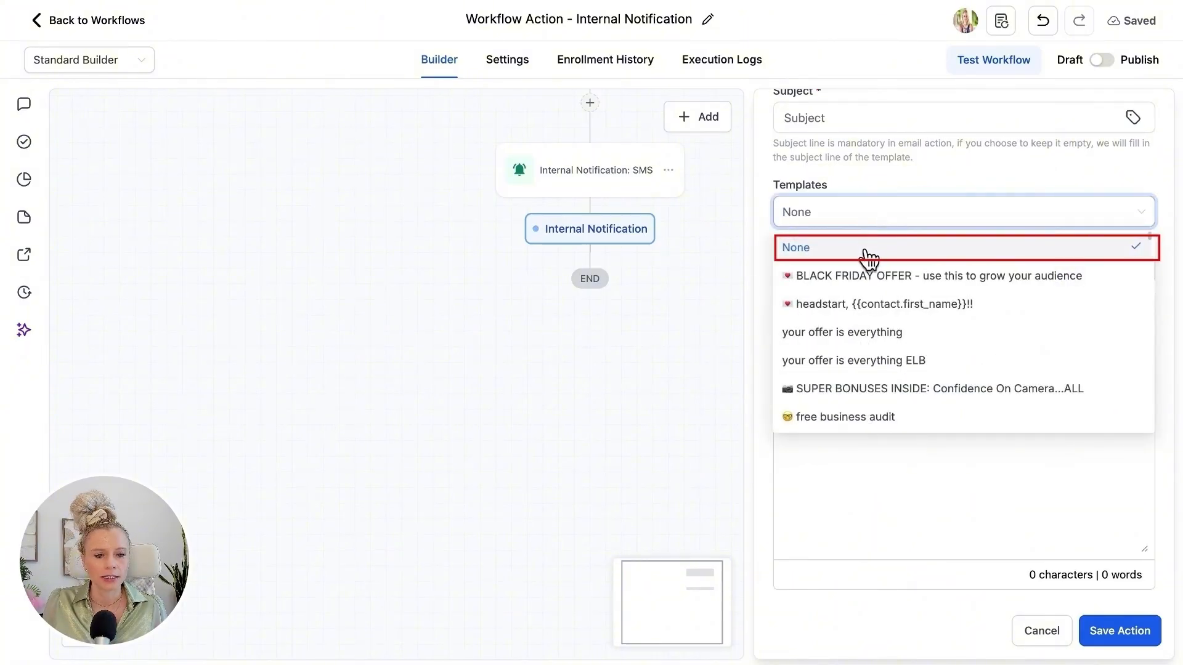
left_click(835, 255)
scroll(918, 440, "down", 1)
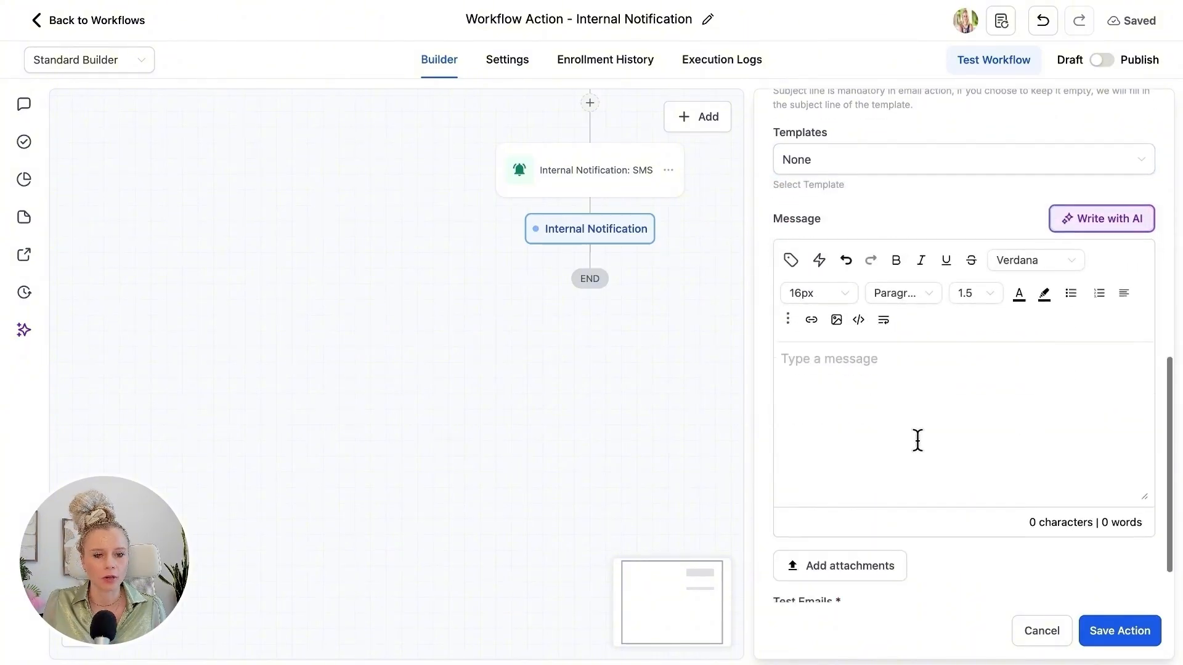
Step: Write the email message's opening line "Hey {{user.first_name}} - Please follow up on the new lead", using the user first name custom value
scroll(917, 440, "down", 1)
left_click(918, 440)
type("Hey")
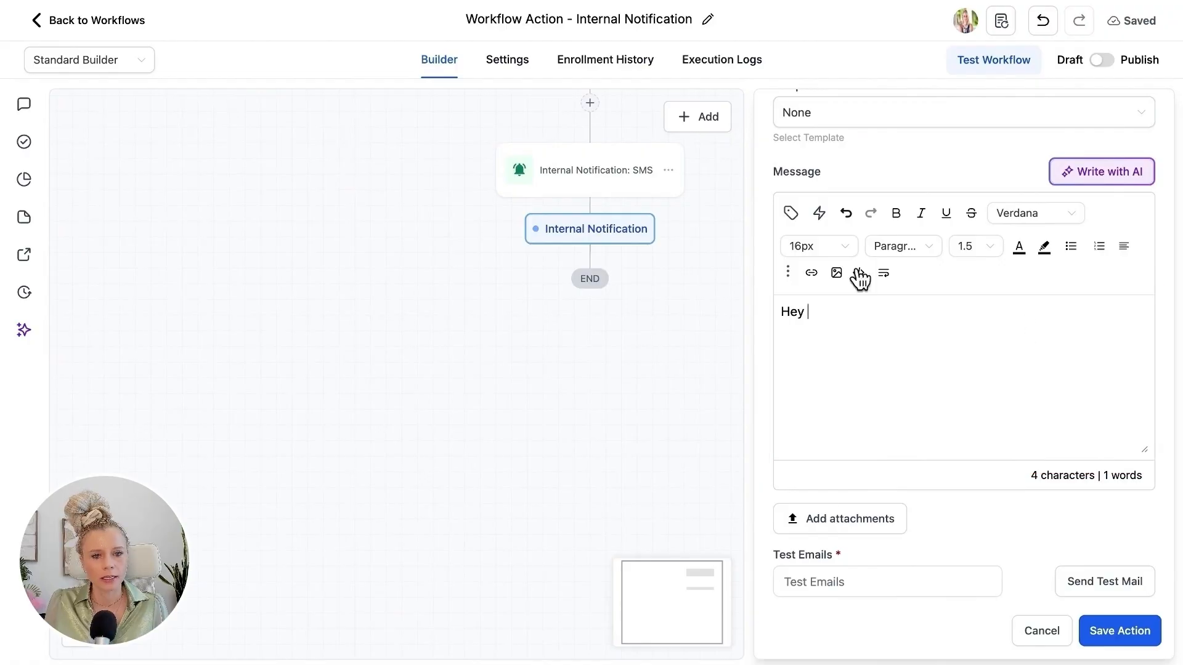
left_click(790, 212)
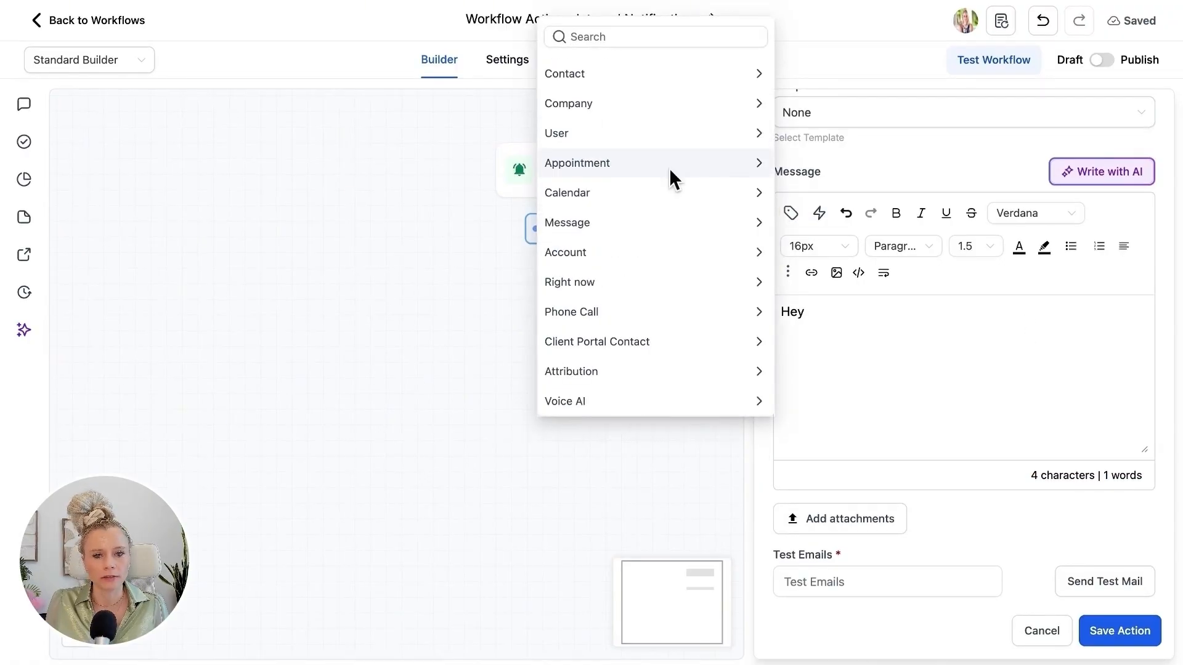
left_click(629, 136)
left_click(604, 143)
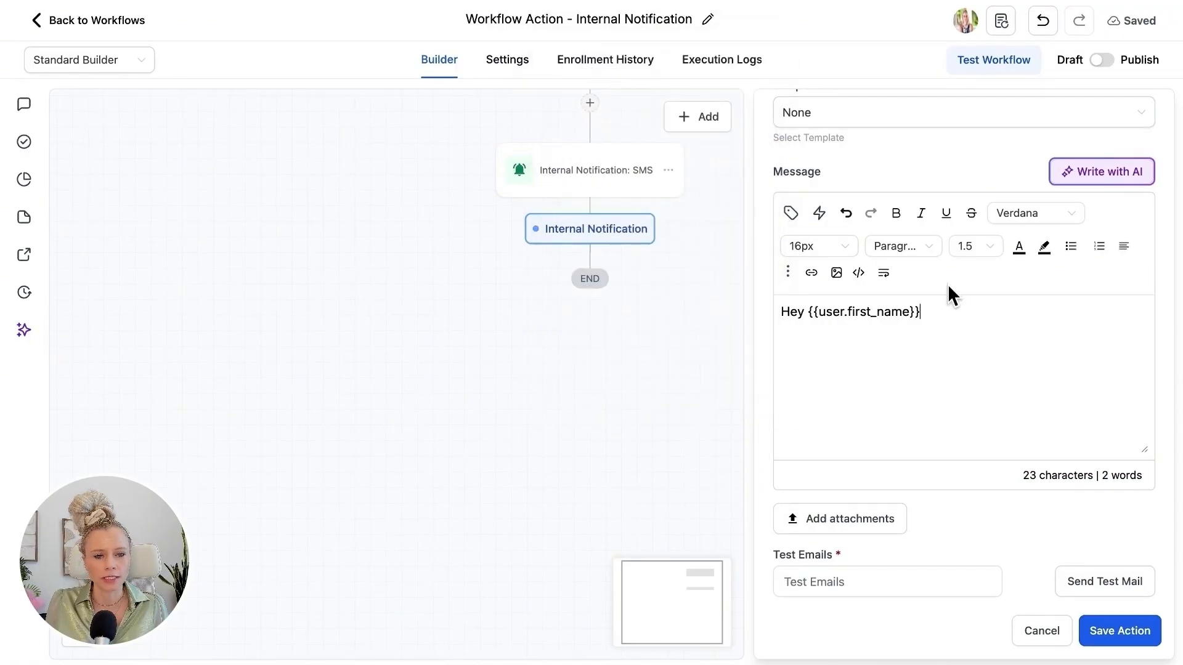
type("- Please follow up on the new lead")
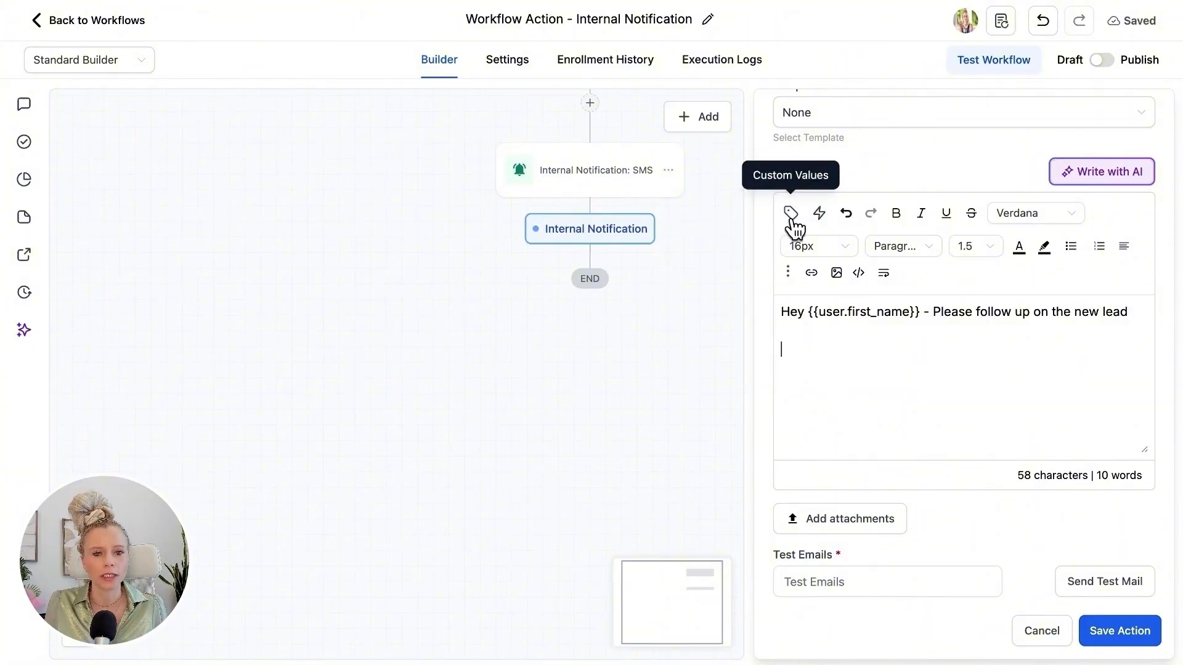
Step: Insert the contact's full name, email and phone custom values on separate lines below the email message's opening line
scroll(585, 229, "up", 2)
scroll(585, 229, "up", 3)
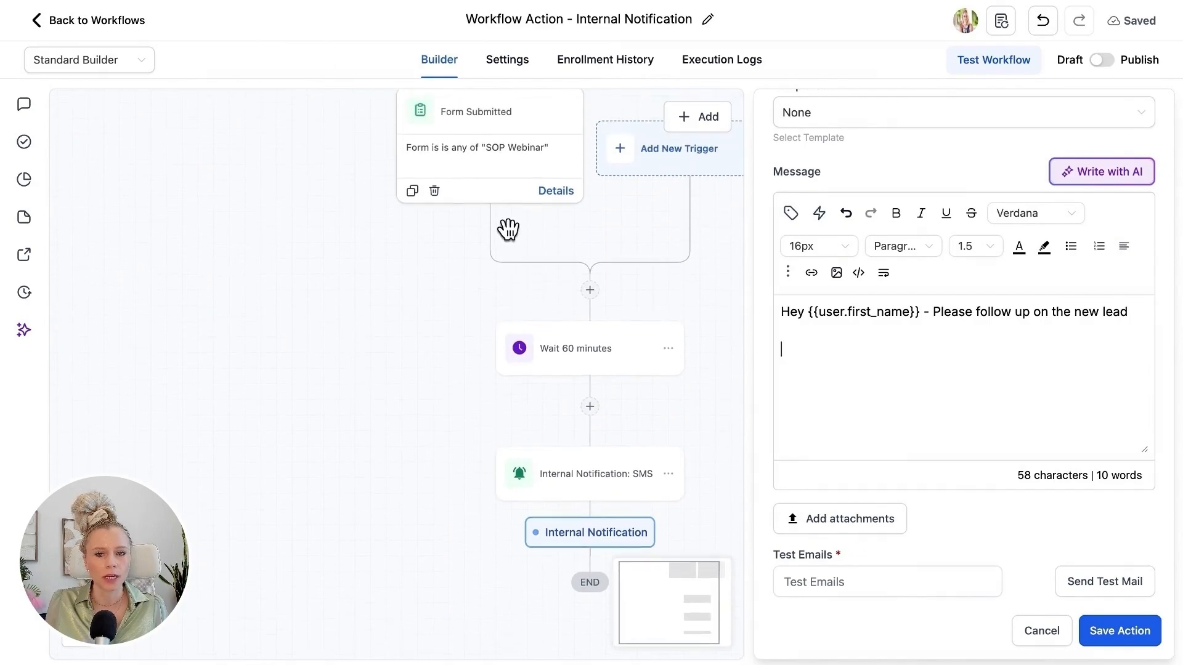
scroll(616, 277, "down", 3)
scroll(659, 364, "right", 1)
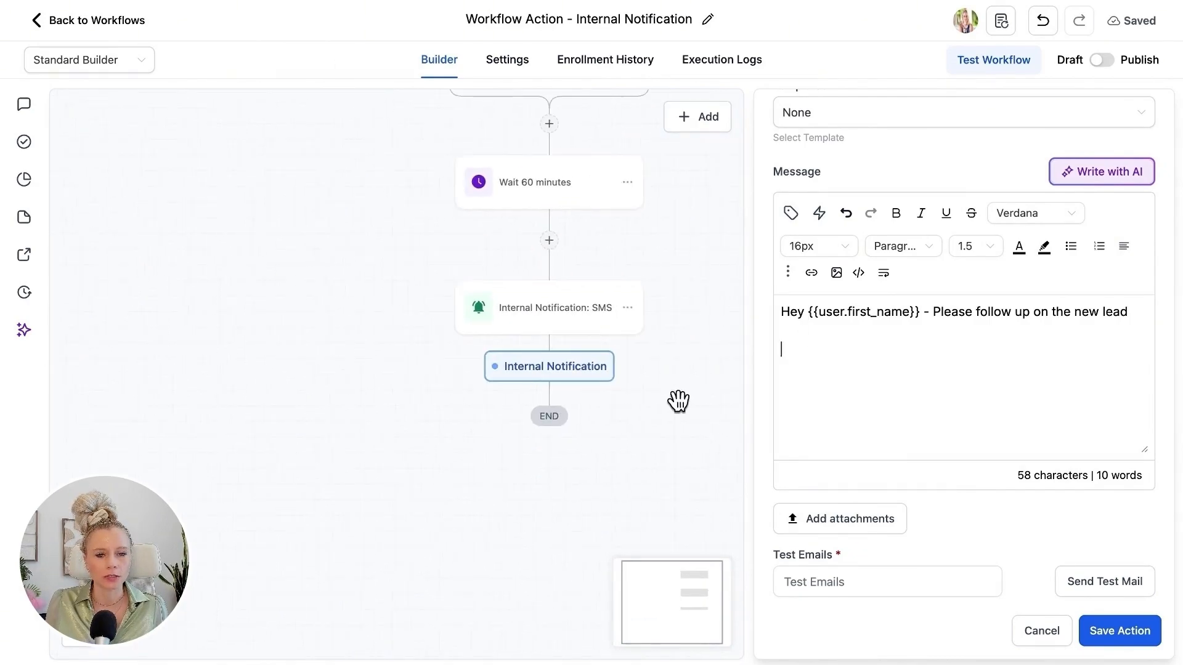
left_click(795, 216)
left_click(579, 82)
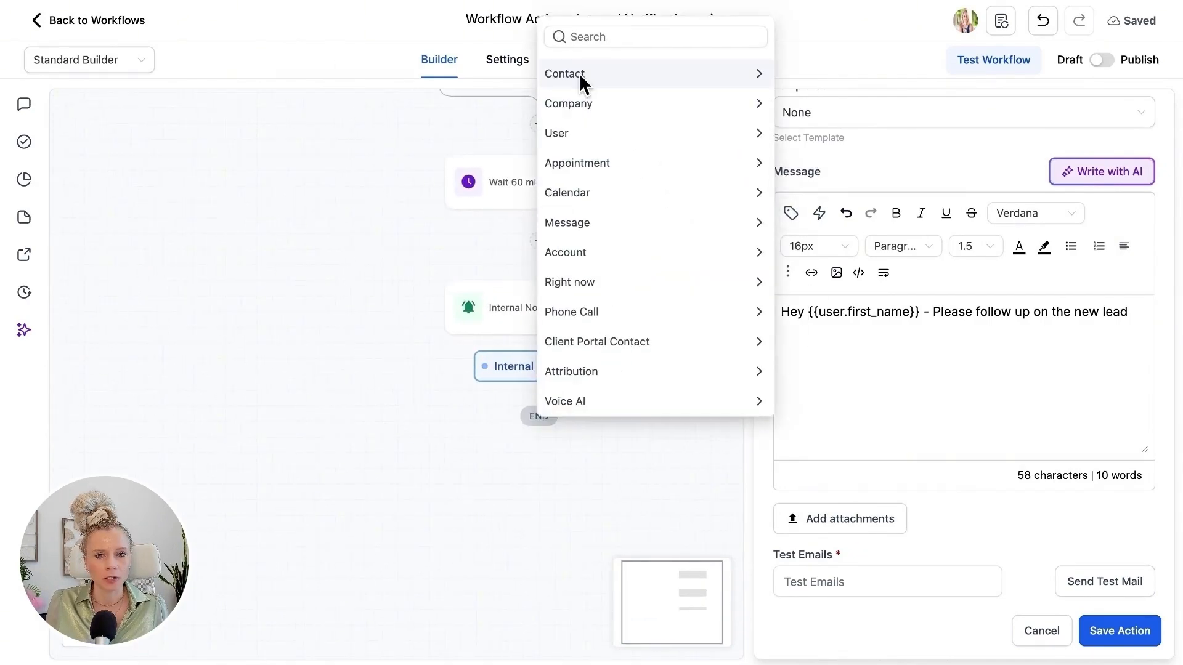
left_click(581, 82)
left_click(636, 101)
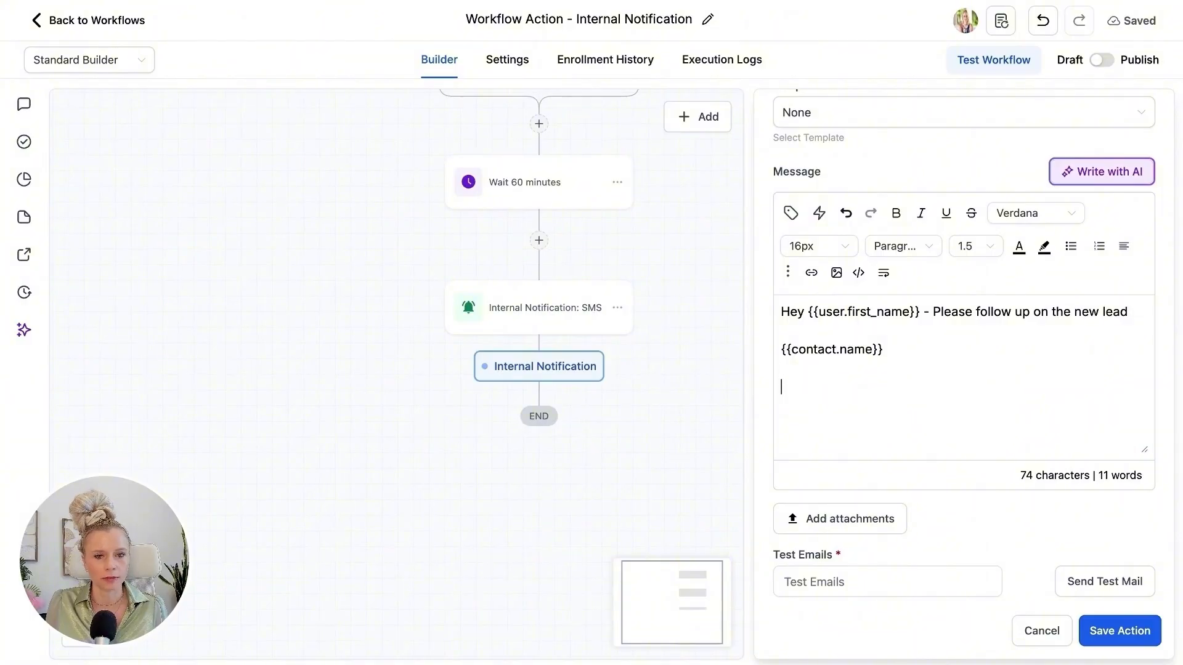
left_click(791, 212)
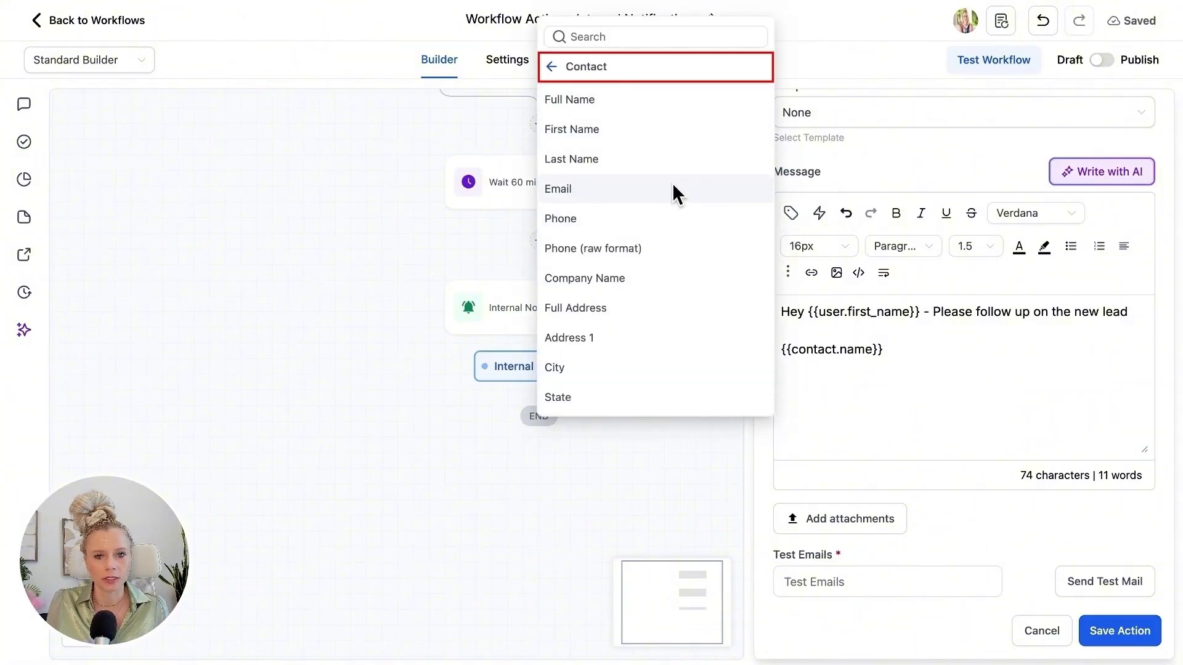
left_click(683, 194)
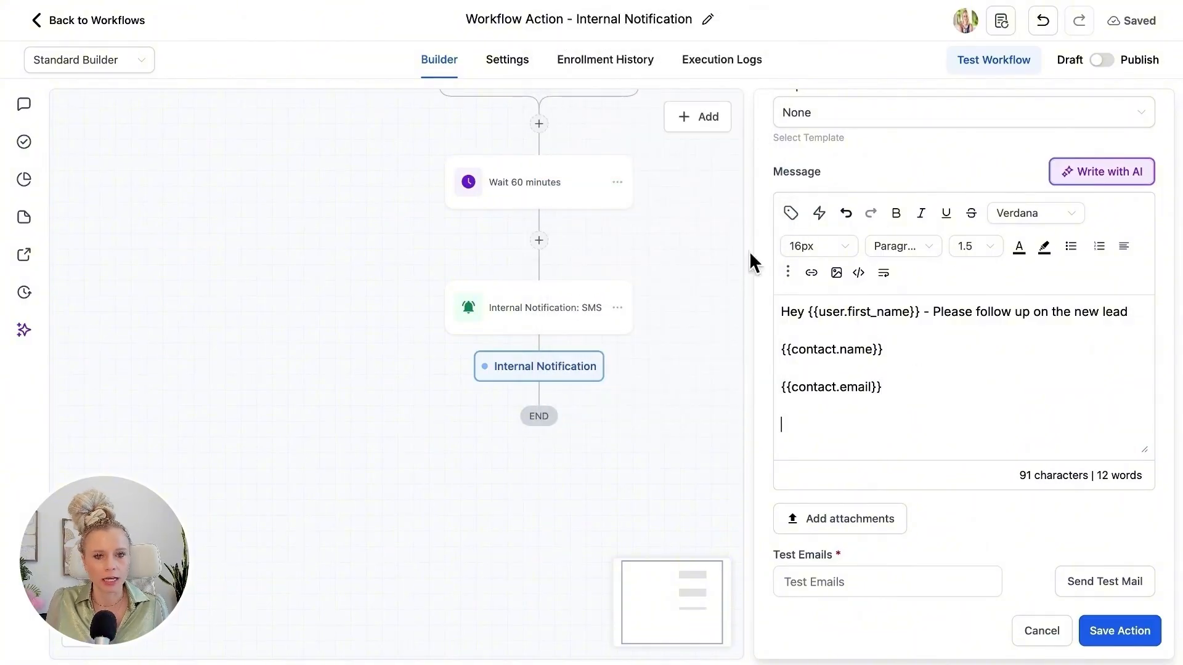
left_click(791, 212)
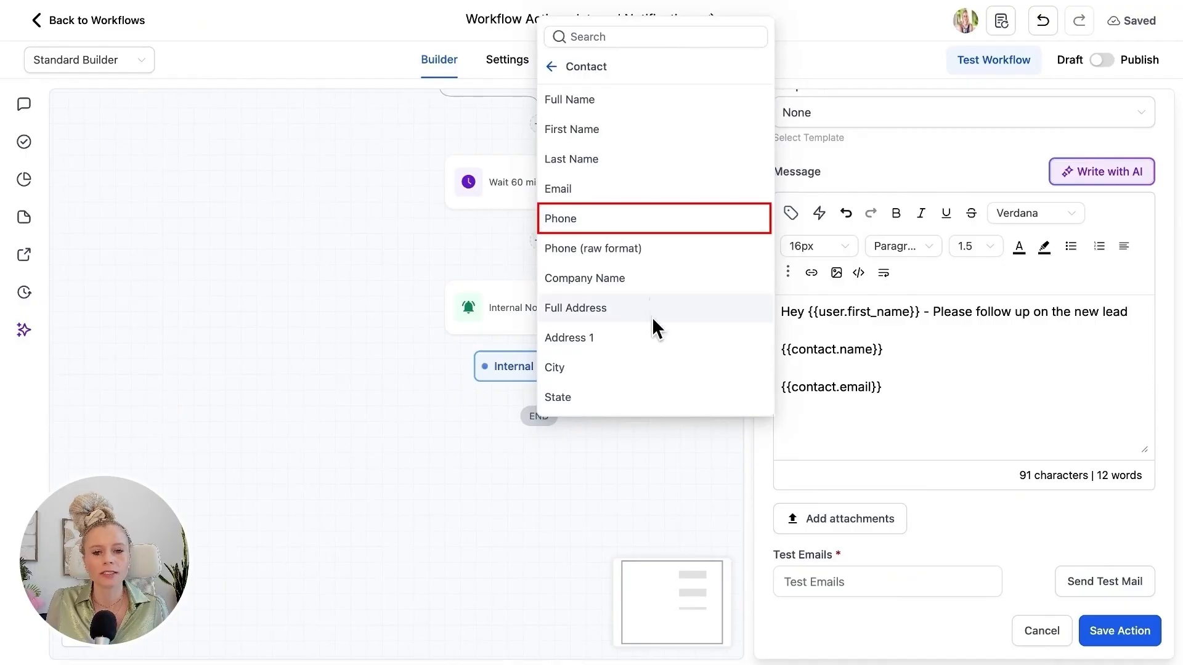
left_click(632, 226)
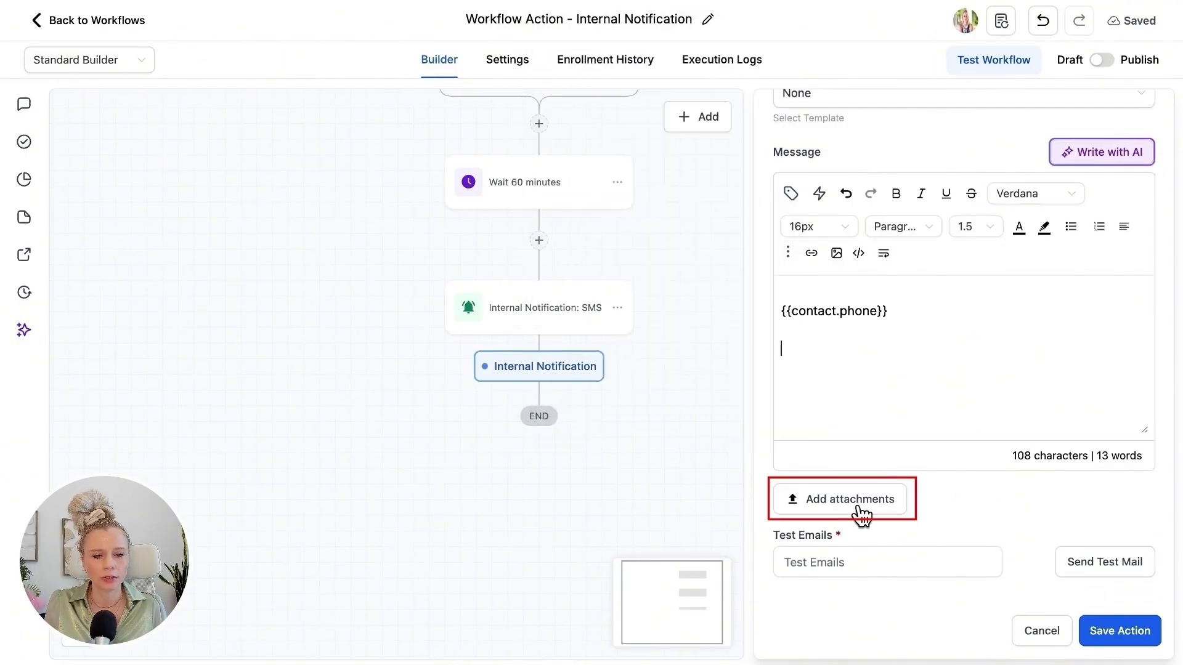
Step: Attach the file "Payments Integration Configure Payment Providers by Channel_BLANK.png" to the email notification
left_click(856, 500)
left_click(382, 231)
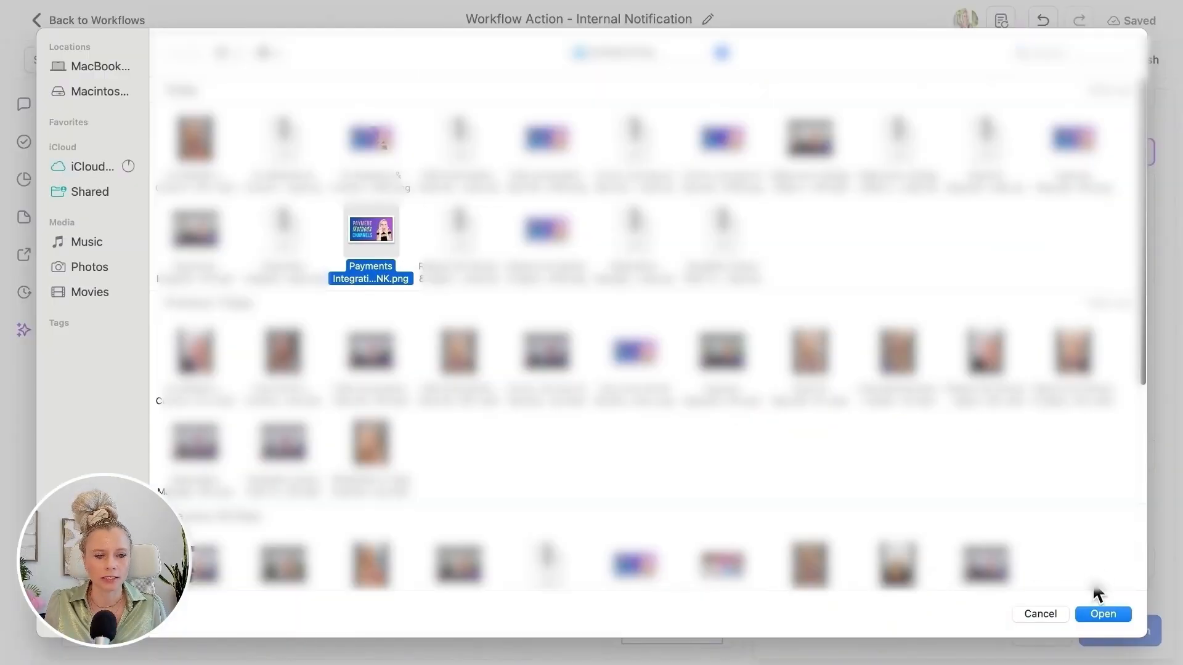
left_click(1102, 614)
left_click(838, 568)
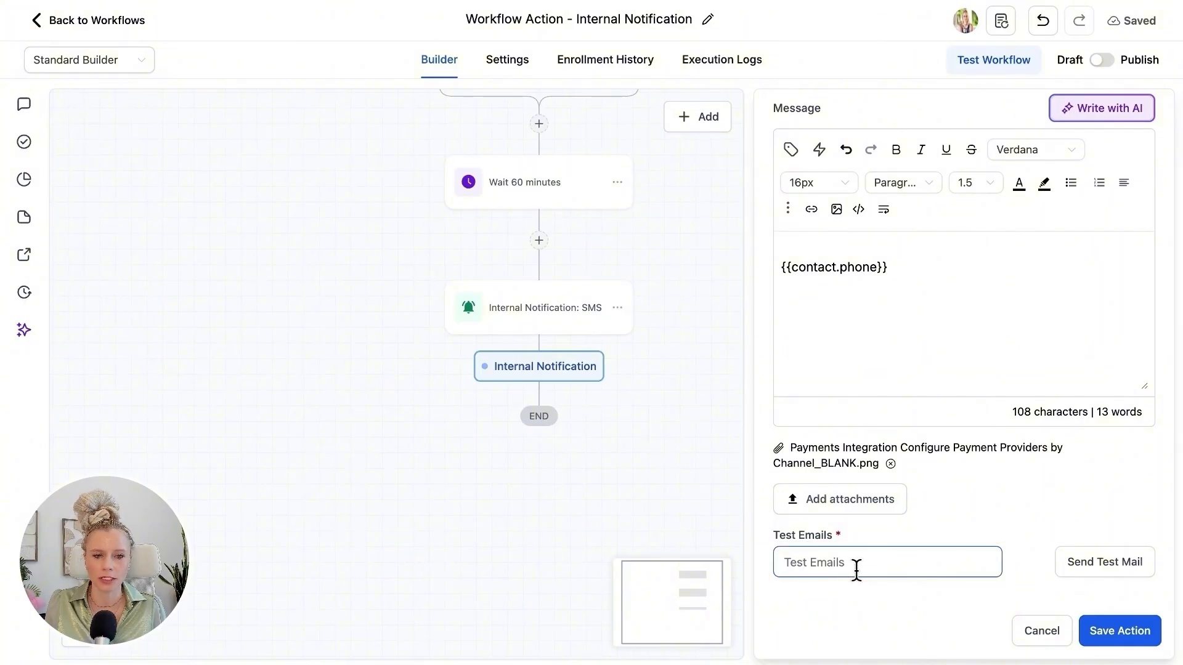
Step: Fill in the email's subject again as "🚨 important notification" and save the email notification action
left_click(1123, 643)
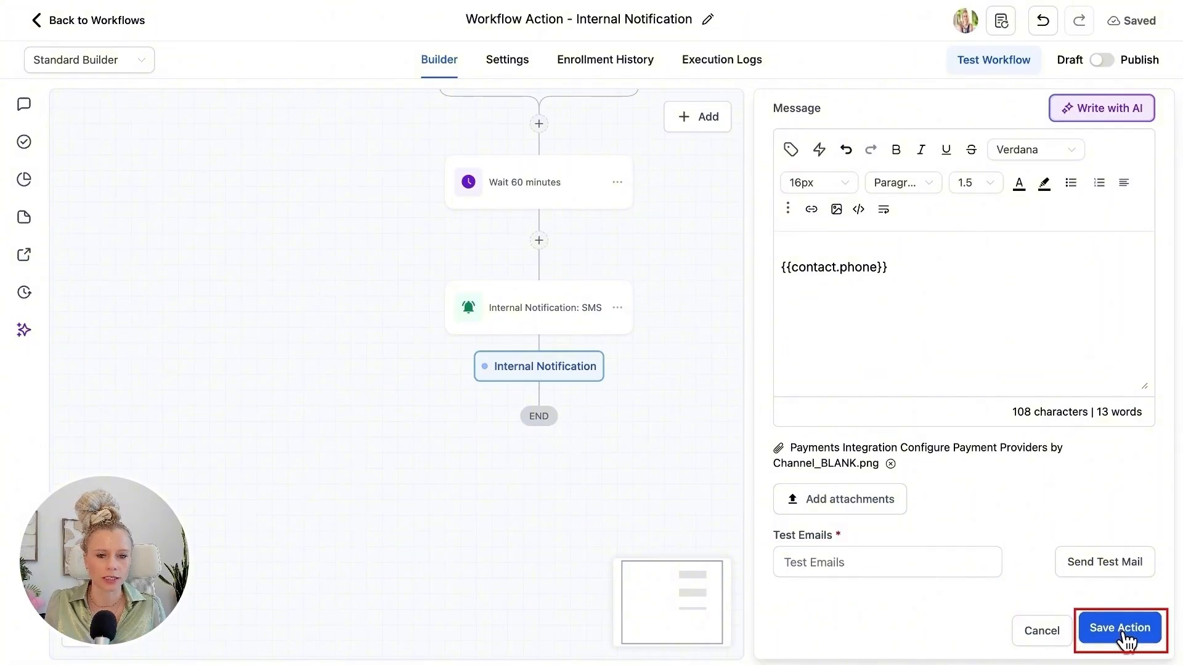
scroll(1023, 531, "up", 7)
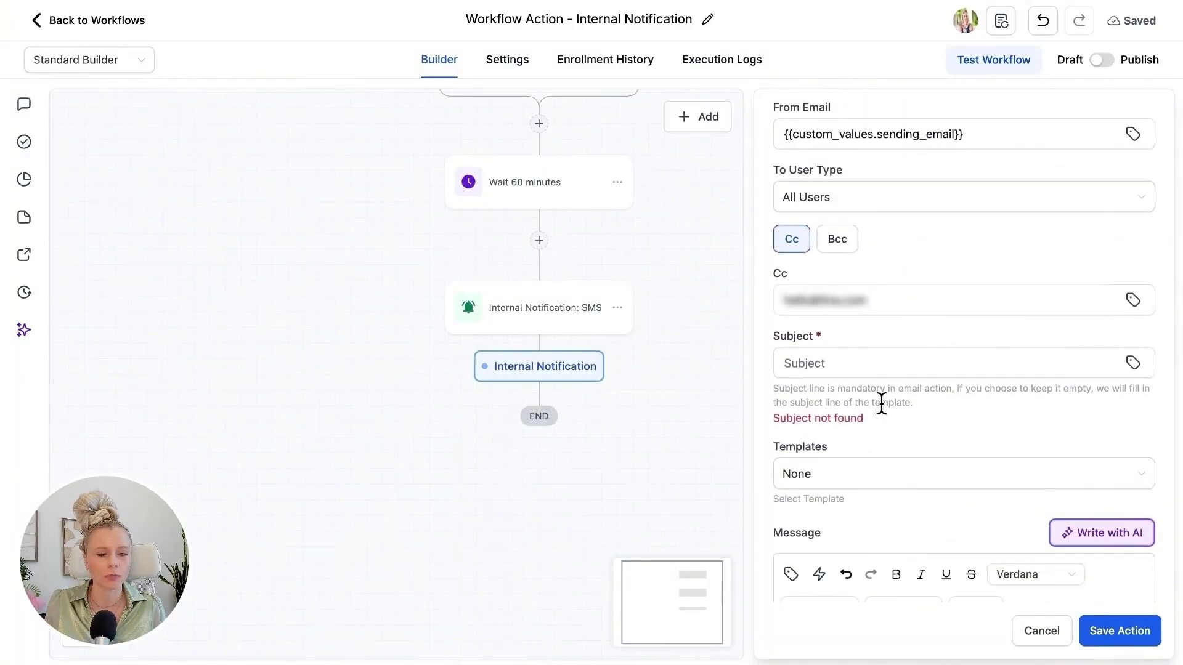
left_click(898, 361)
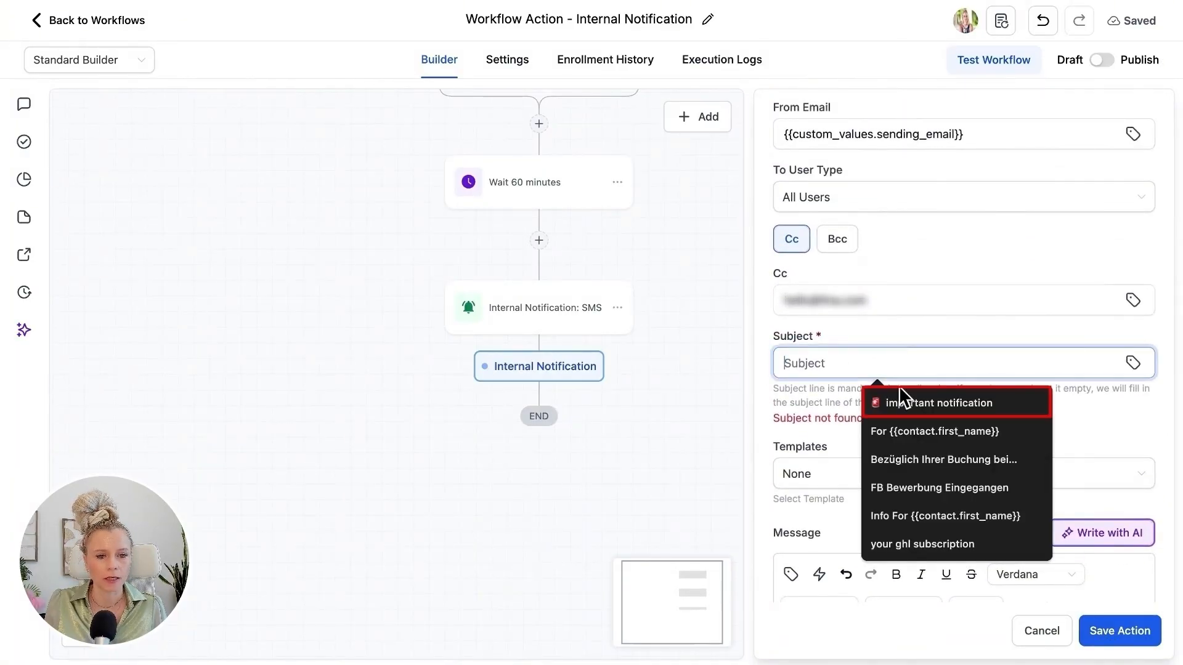
left_click(900, 386)
scroll(980, 434, "down", 7)
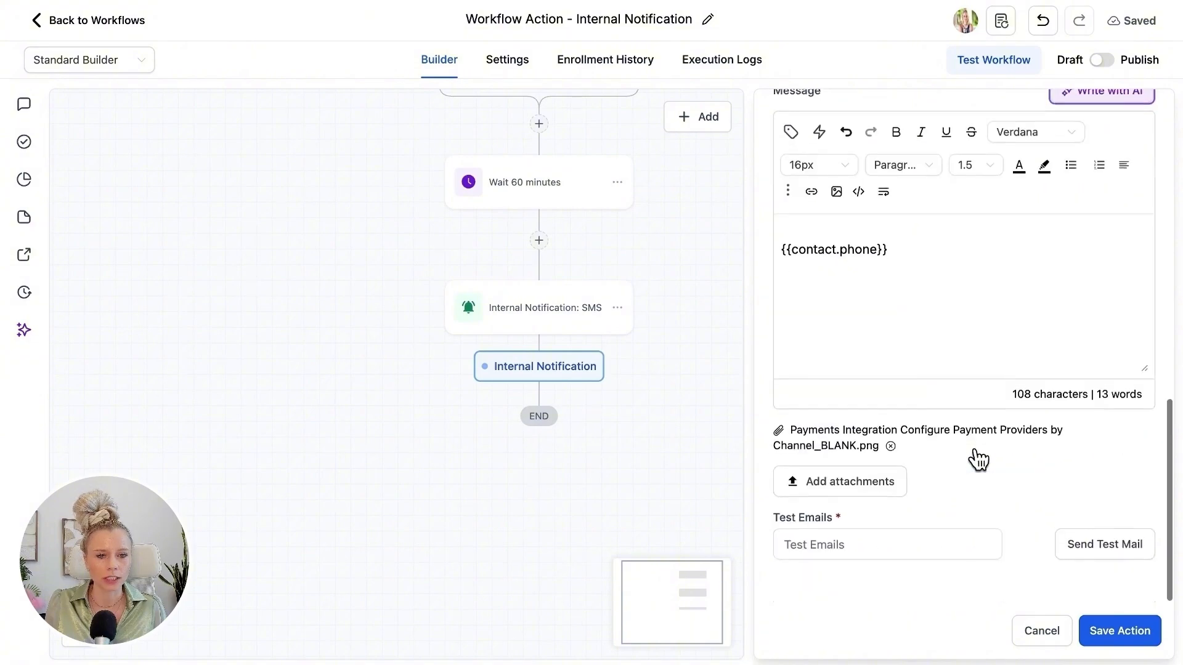
left_click(1126, 626)
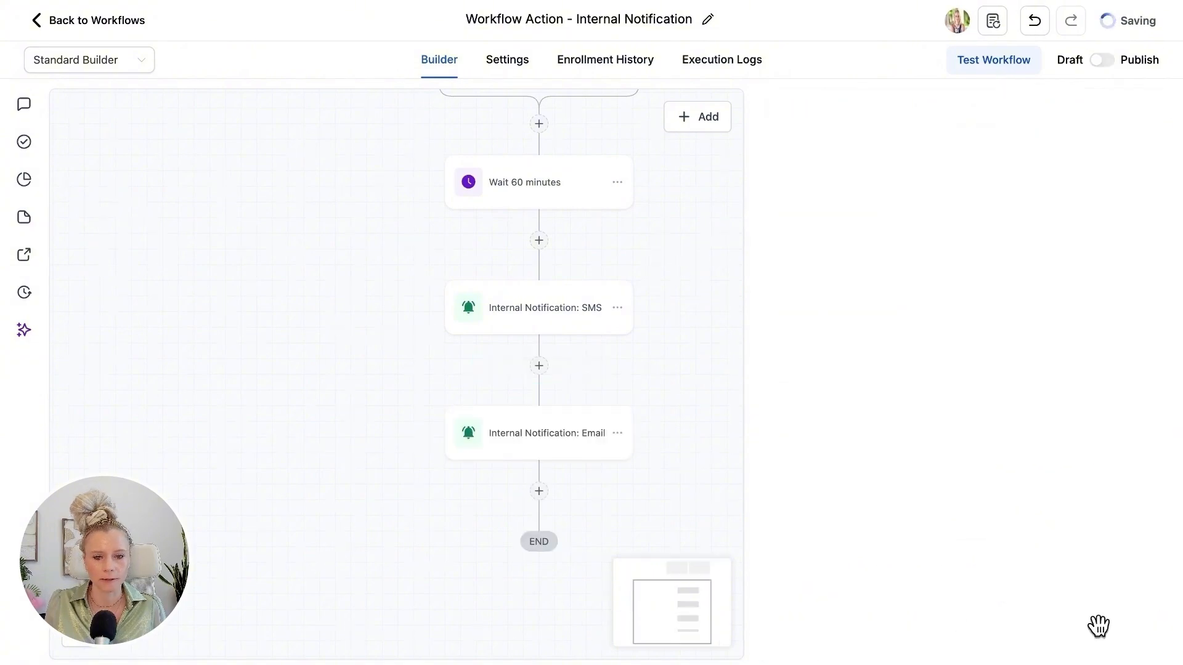
Step: Add an internal notification action of type Notification after the email notification, named "Internal Notification: In app"
left_click_drag(805, 562, 821, 430)
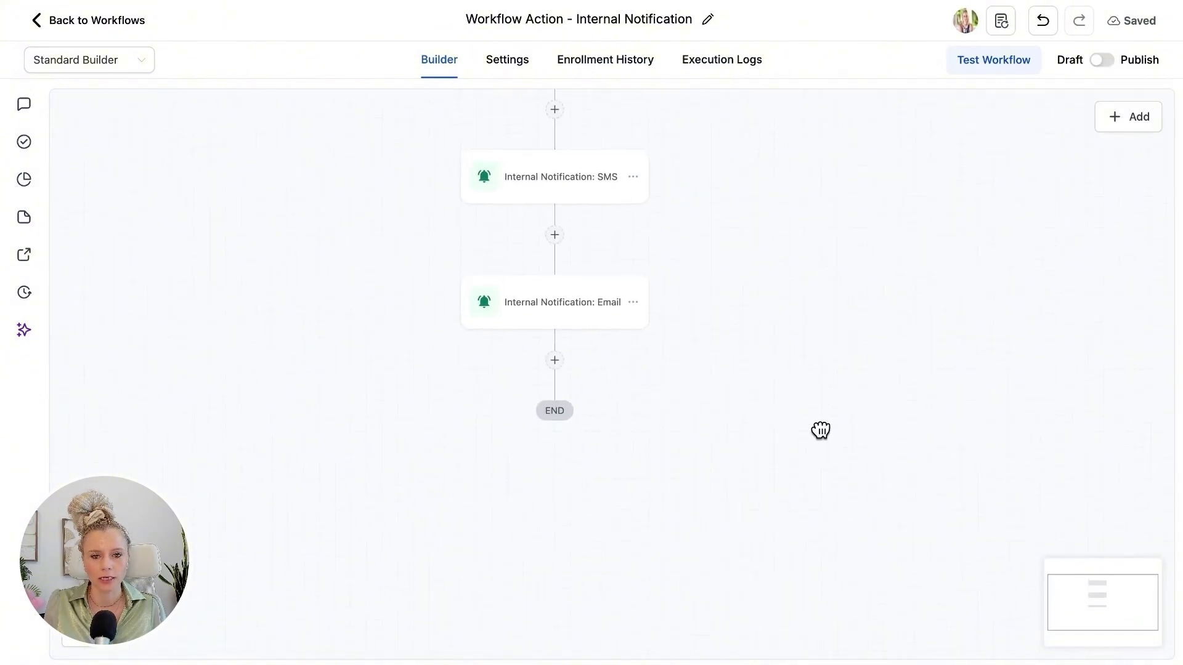
left_click(555, 361)
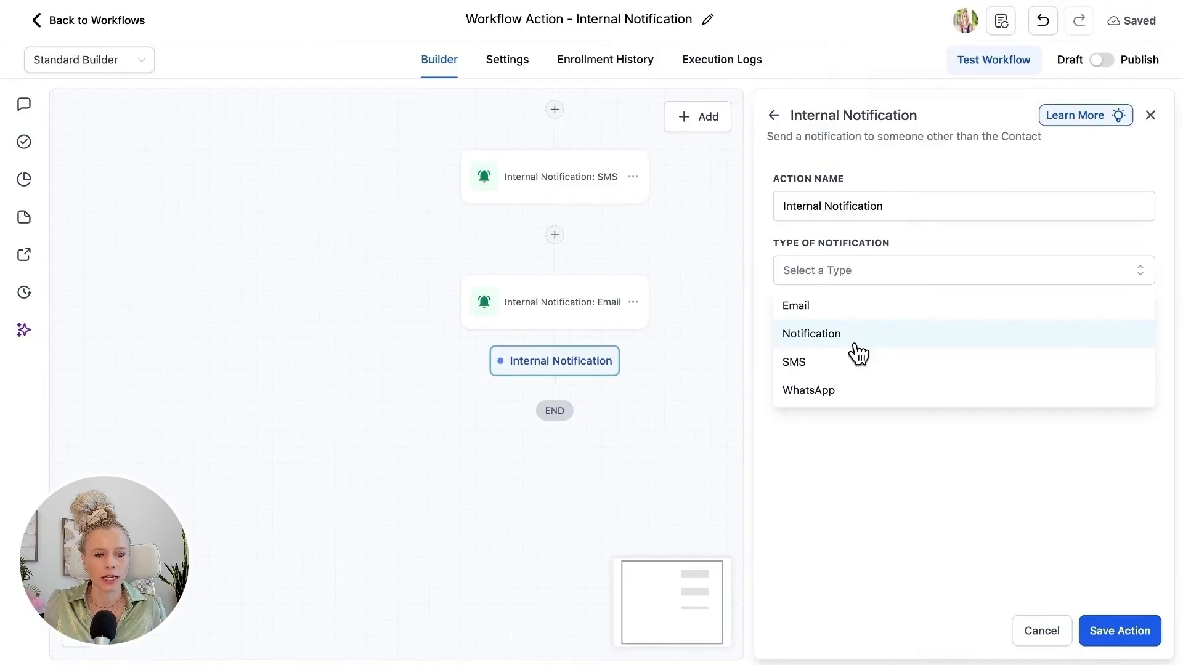
left_click(858, 347)
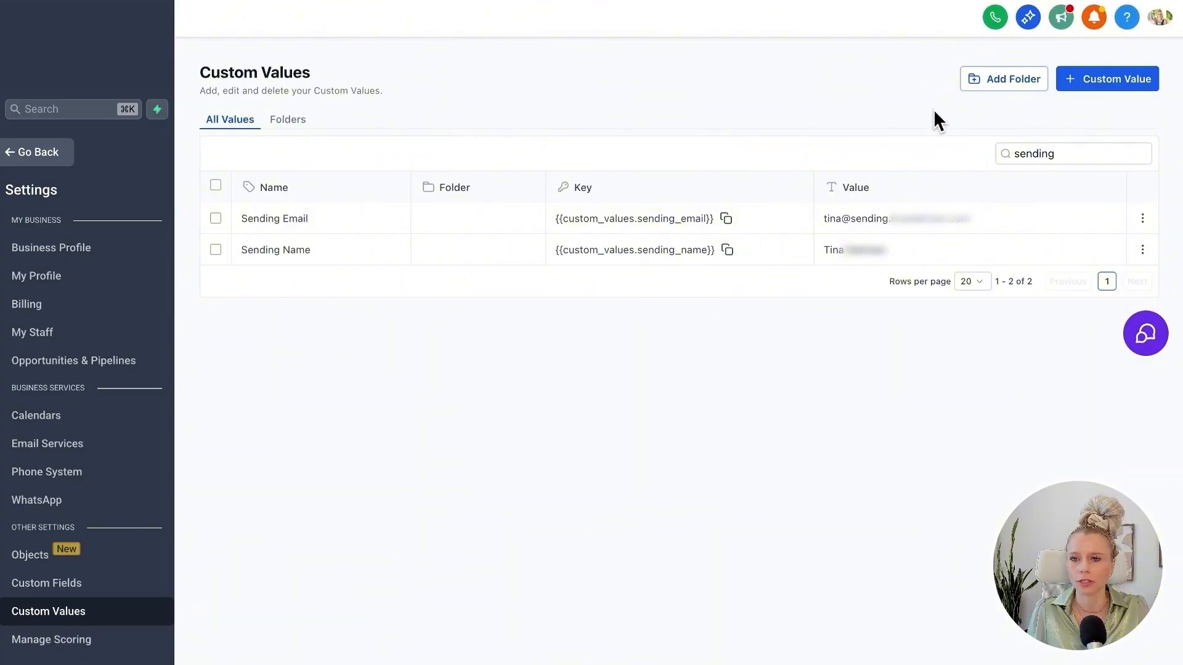
Step: View the account's system notifications list in the main application and close it
left_click(1095, 22)
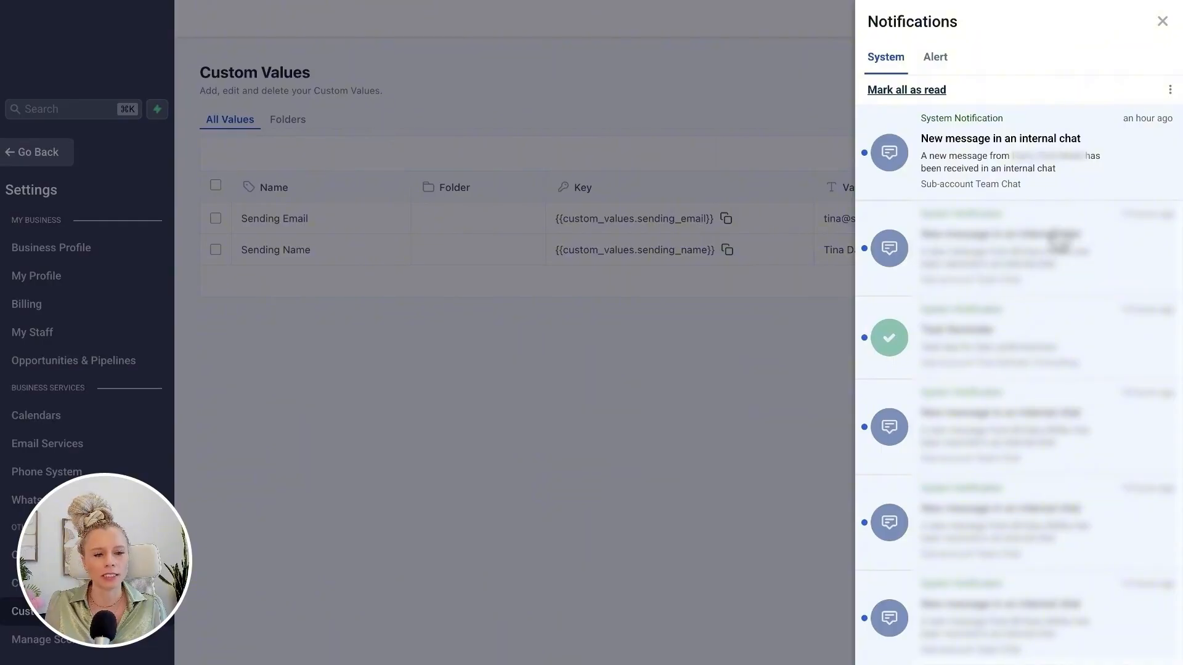
left_click(1162, 22)
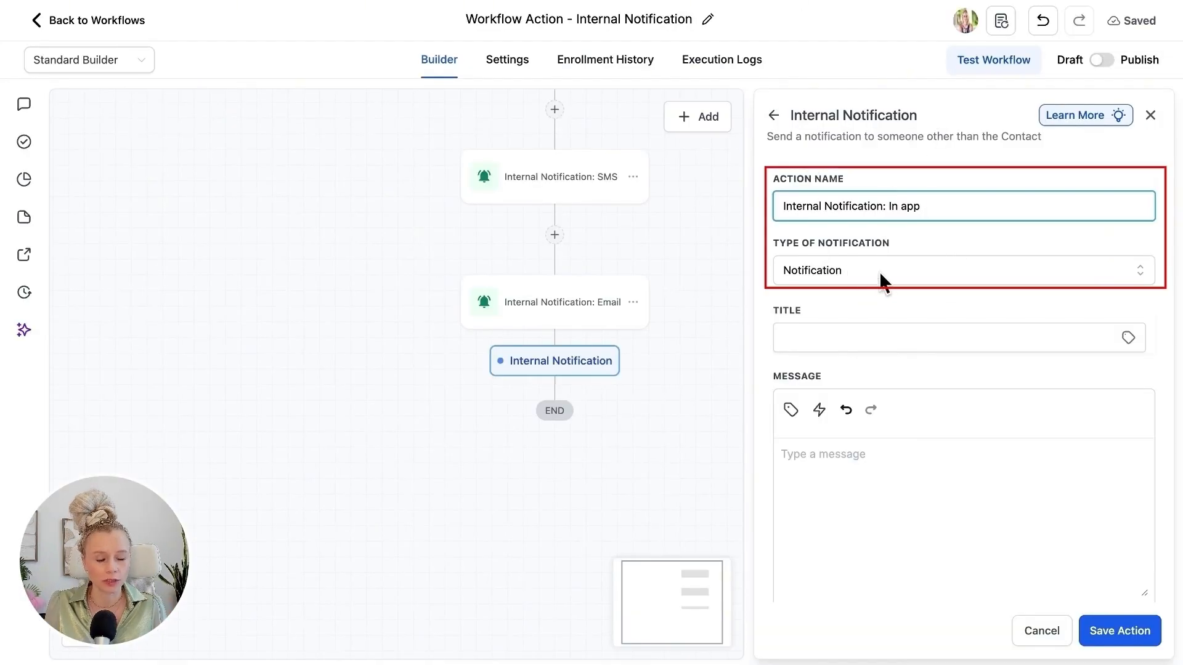
Step: Set the in-app notification's title to "📞{{contact.name}} - Opted in MINDSET JOURNAL PDF"
left_click(876, 338)
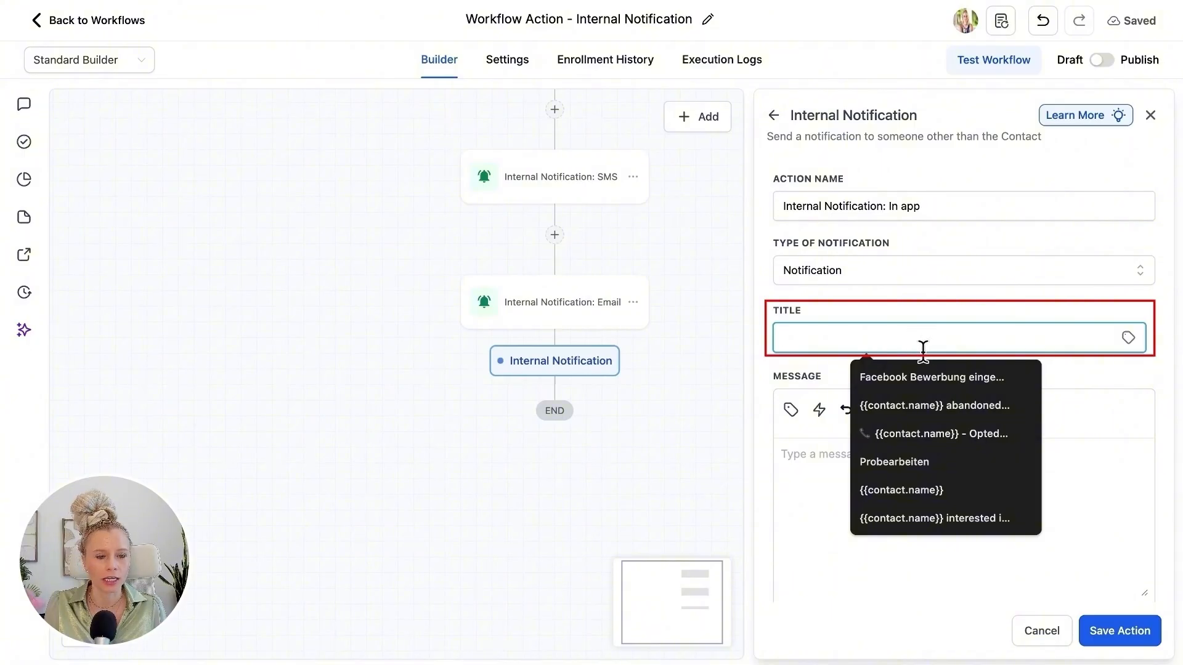
left_click(955, 438)
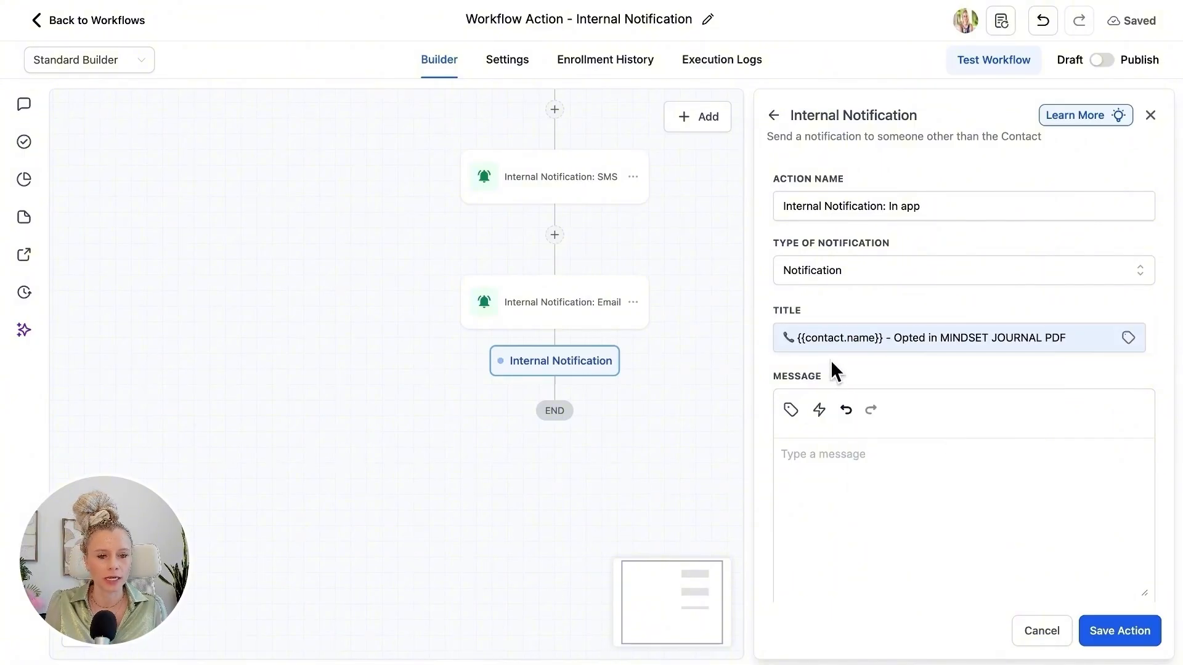
left_click_drag(888, 342, 779, 338)
left_click(900, 342)
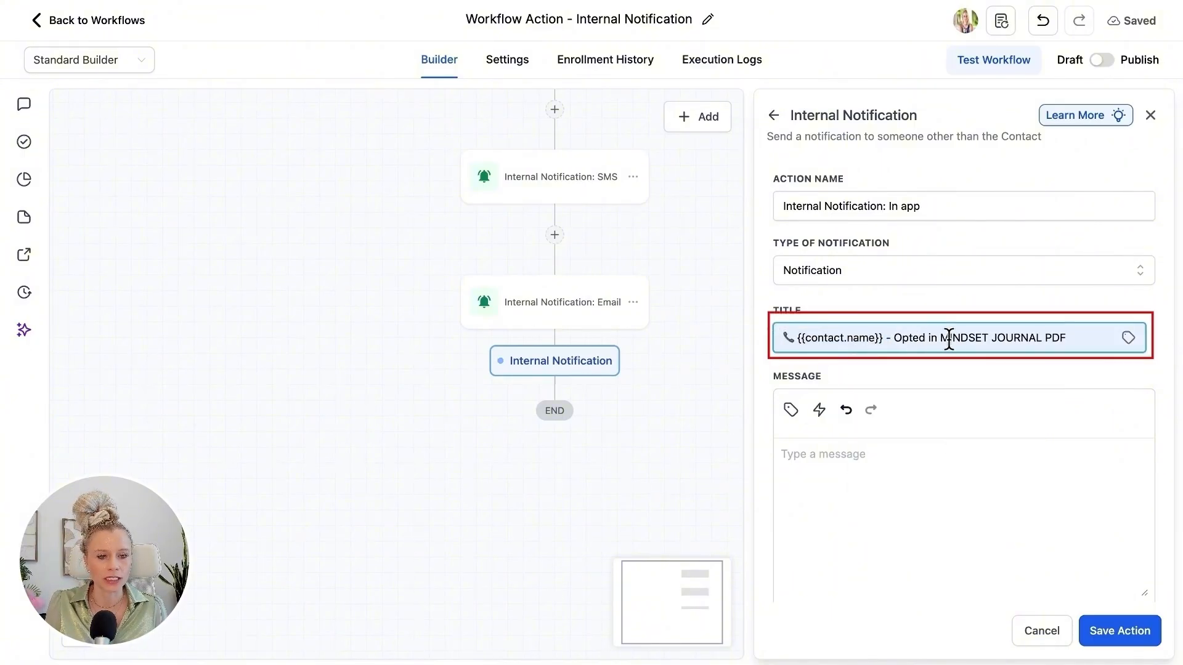
left_click_drag(949, 338, 1038, 339)
left_click(969, 401)
Step: Write the in-app notification's message "Please call her asap" and insert the contact's phone custom value below it
scroll(969, 403, "down", 3)
left_click(882, 332)
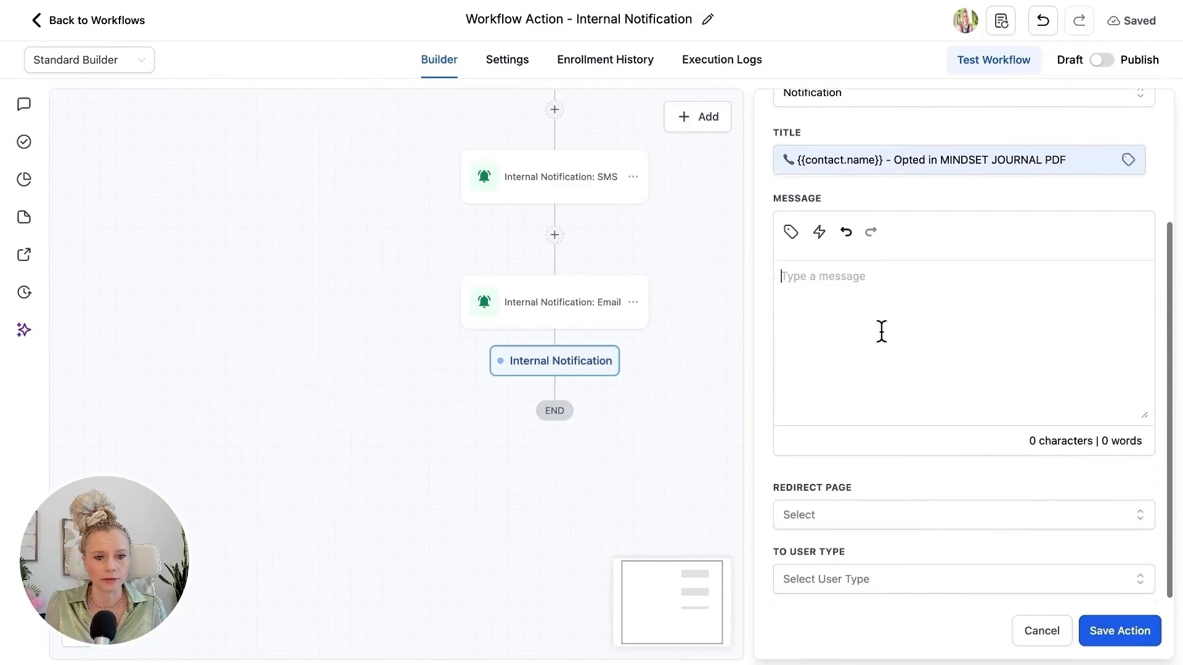
type("Please call")
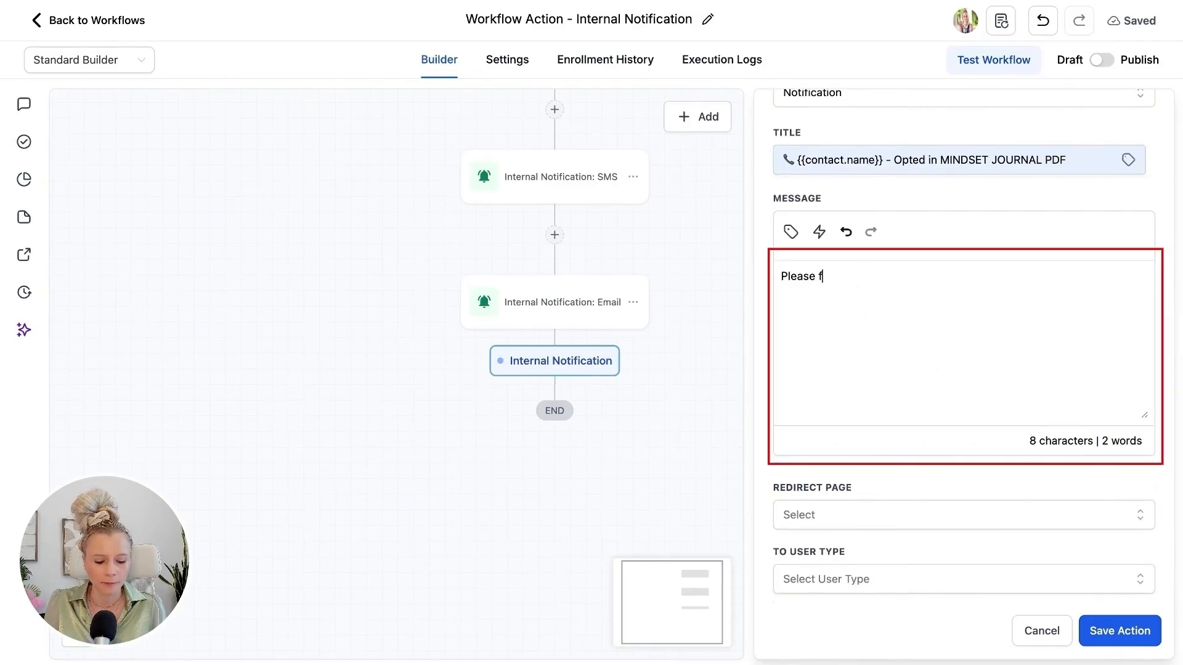
key("BackSpace")
type("call her asap")
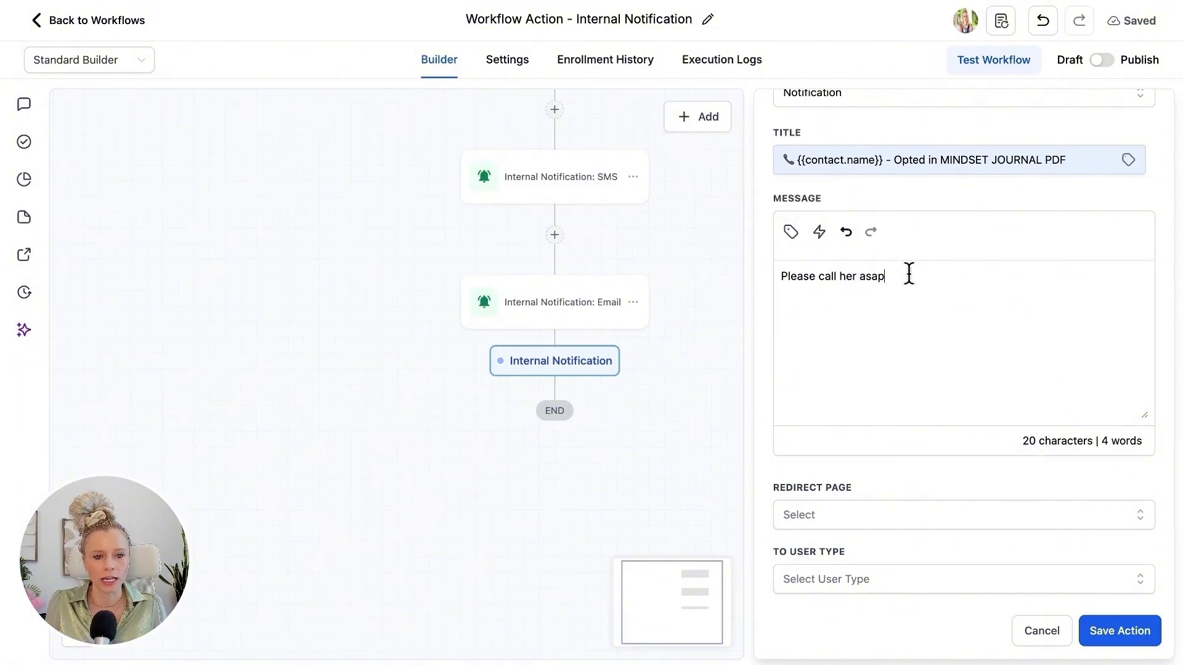
left_click(790, 231)
left_click(674, 229)
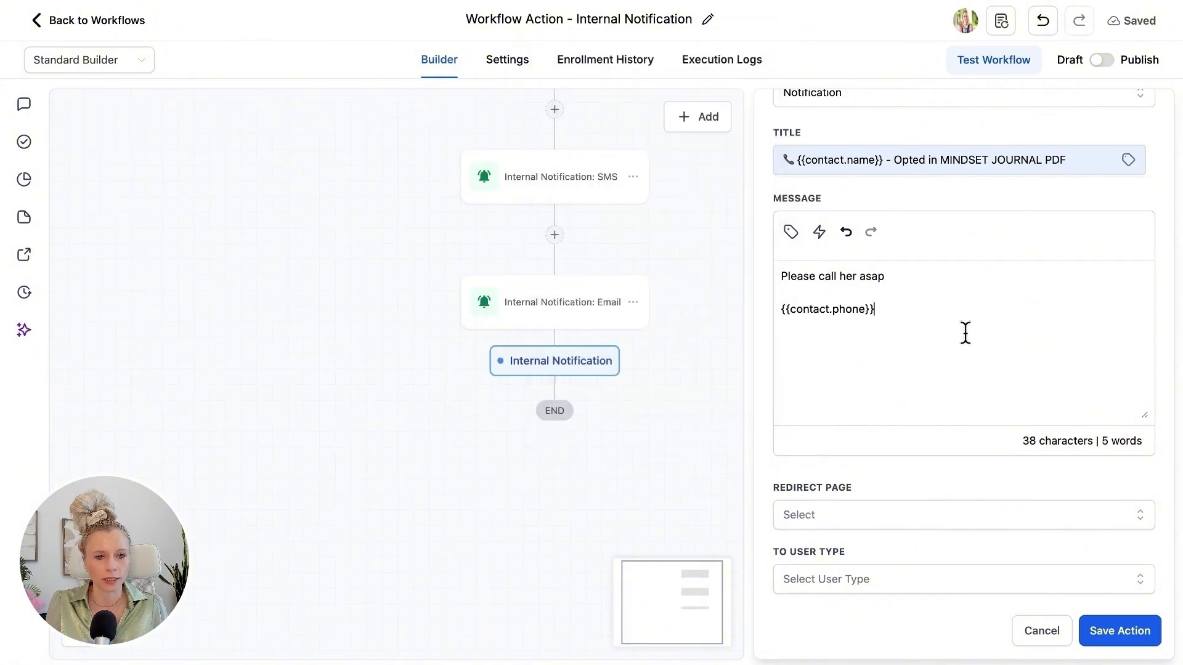
Step: Look at the message editor's Trigger Links option and at the notifications list in the main application
left_click(823, 232)
left_click(821, 234)
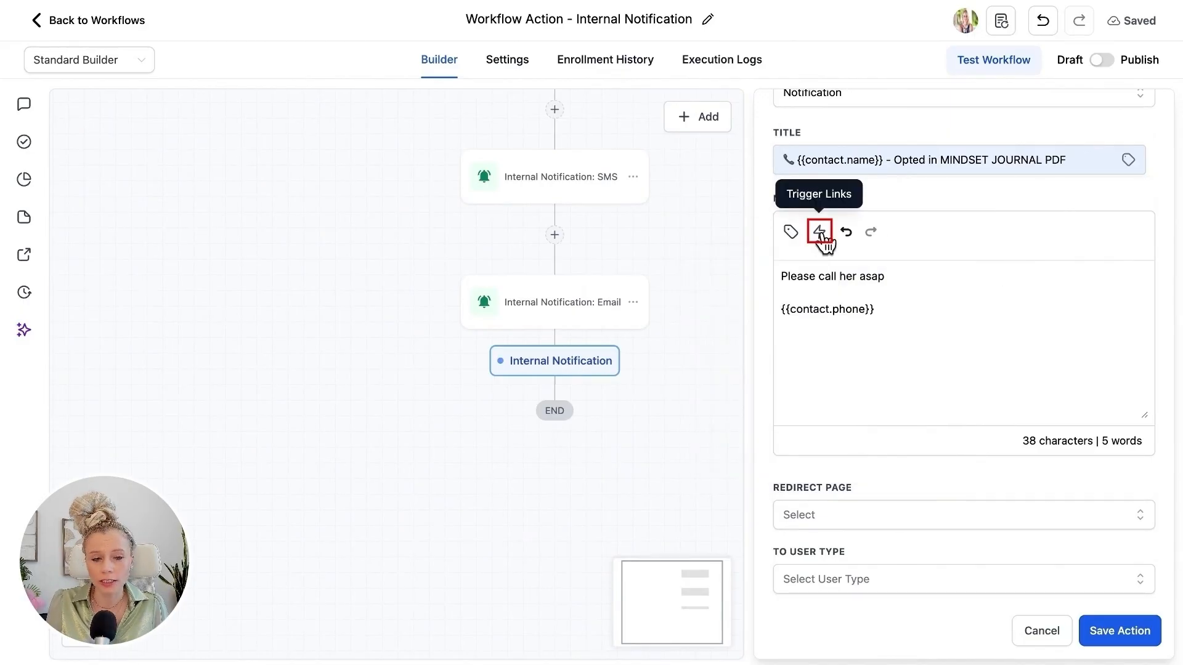
scroll(874, 369, "down", 1)
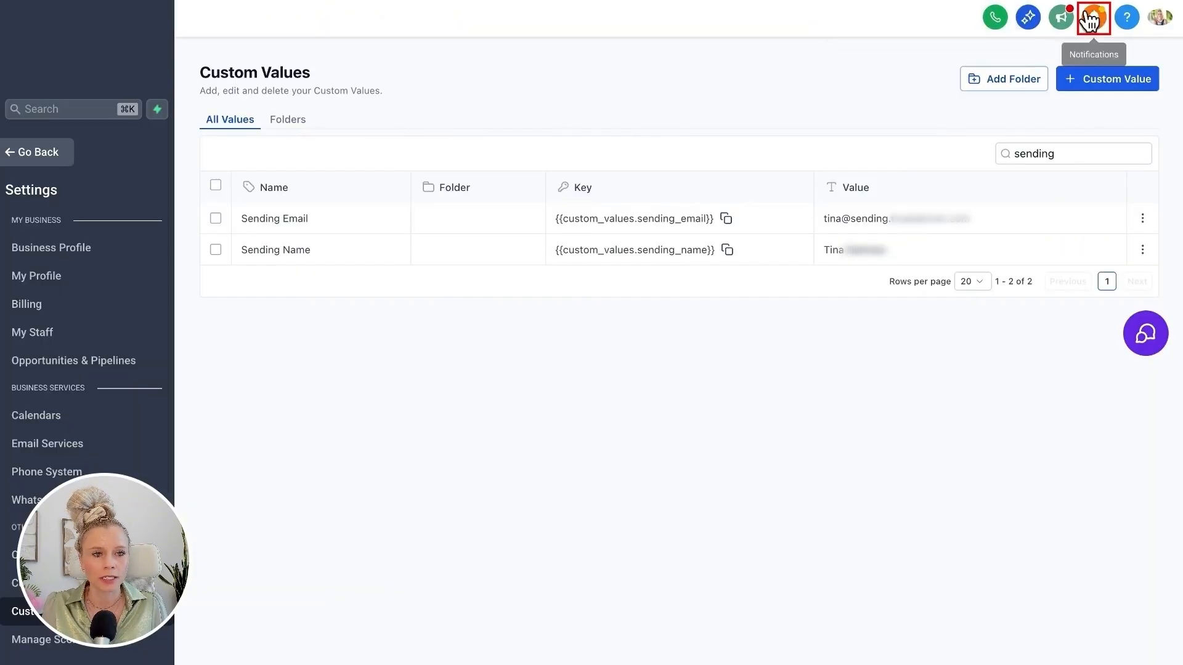
left_click(1091, 20)
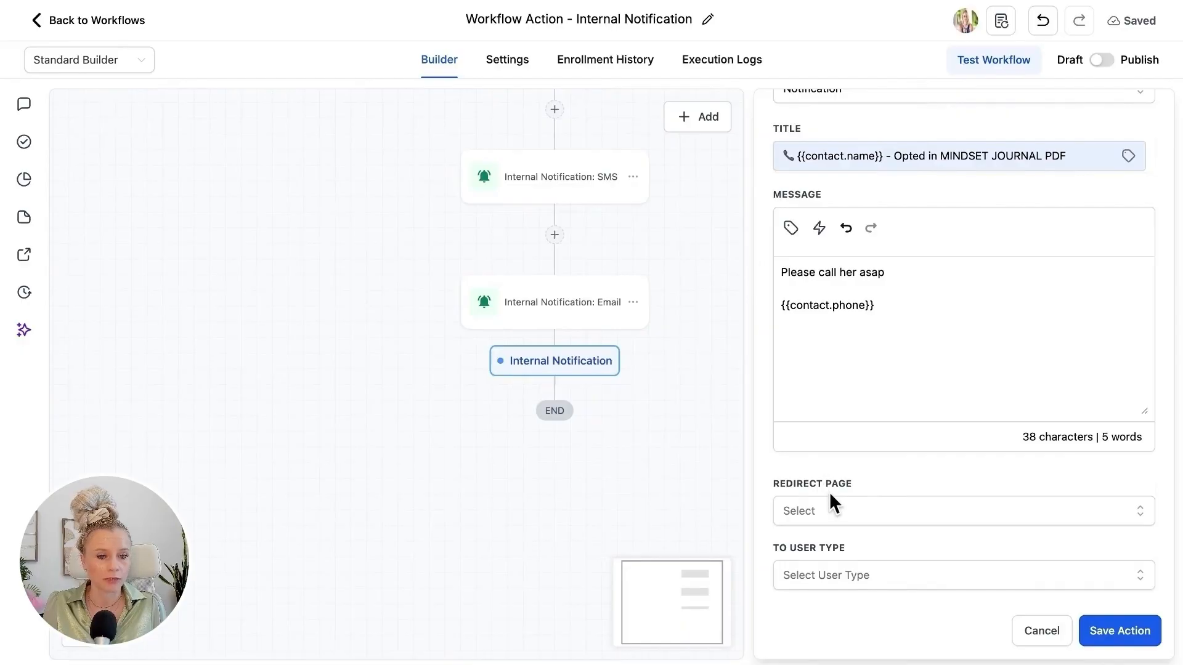
Step: Set the in-app notification's redirect page to Opportunity and its user type to User assigned to the Contact, and save the action
left_click(832, 502)
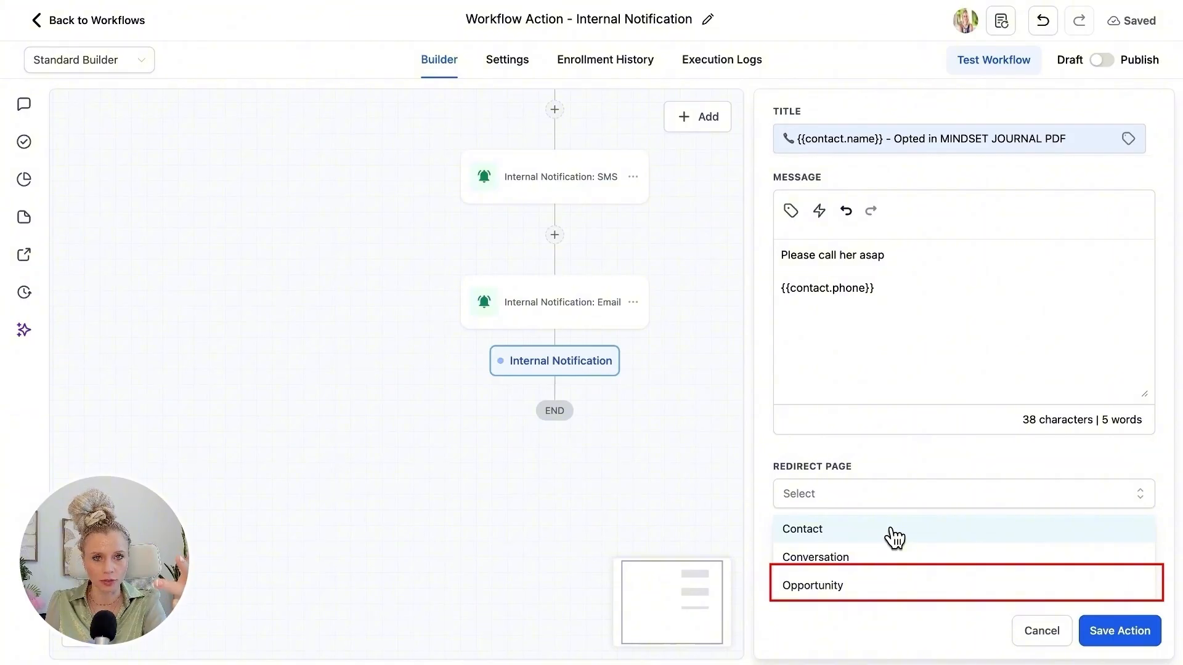
left_click(882, 586)
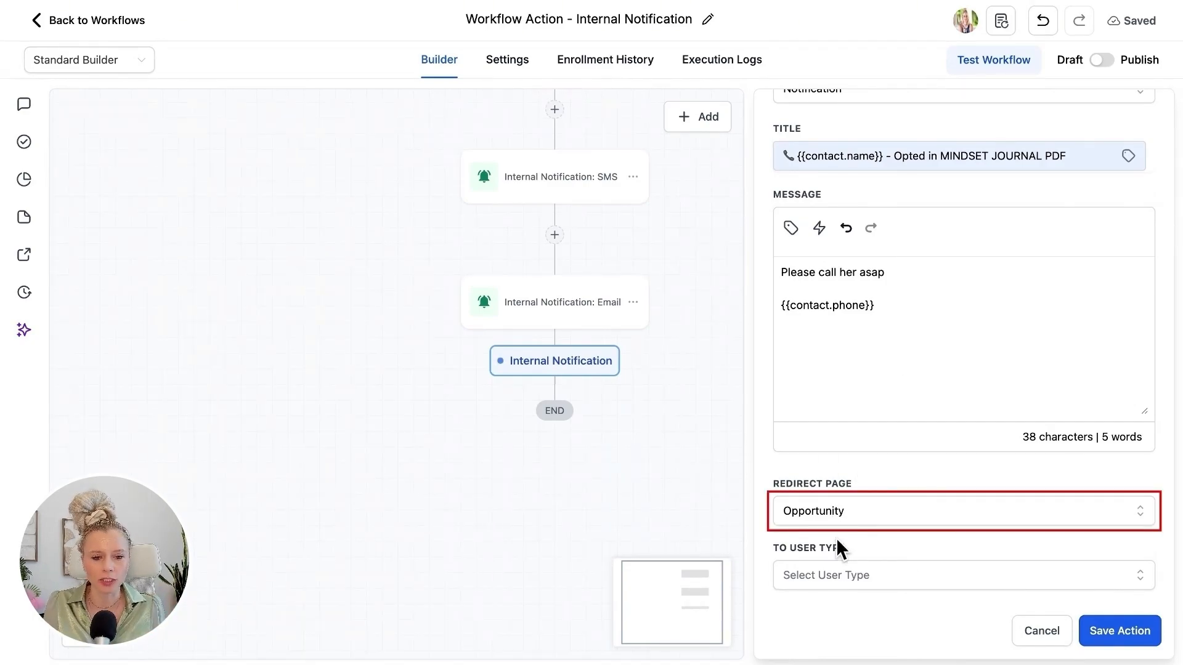
left_click(851, 574)
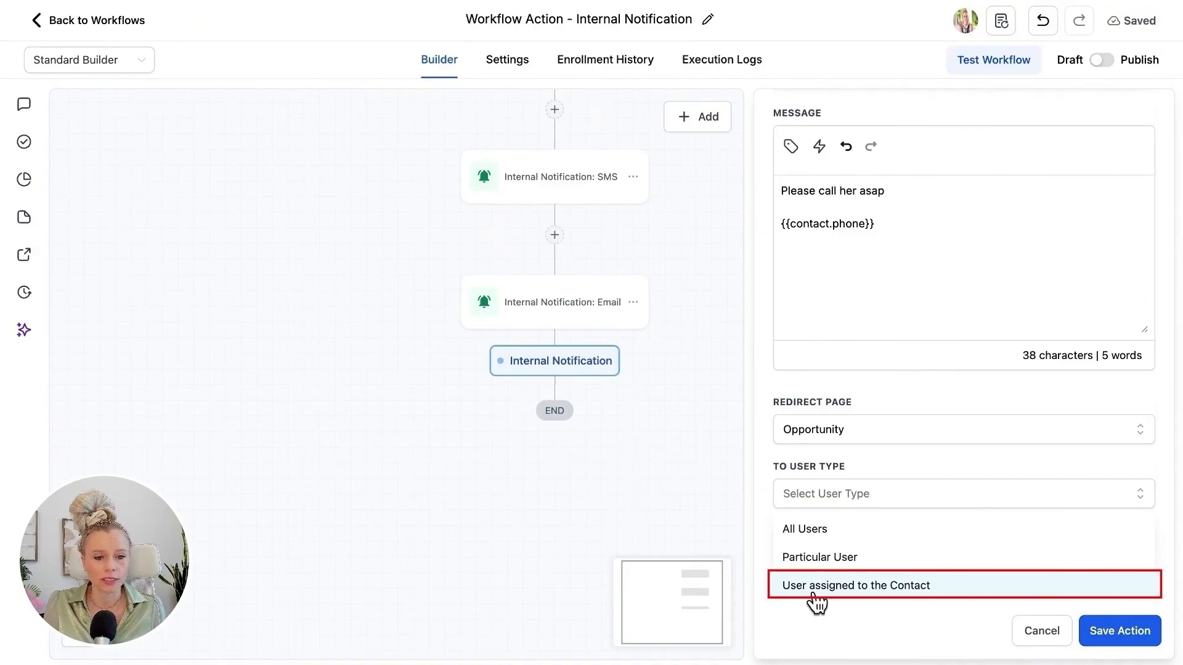
left_click(959, 601)
left_click(1122, 633)
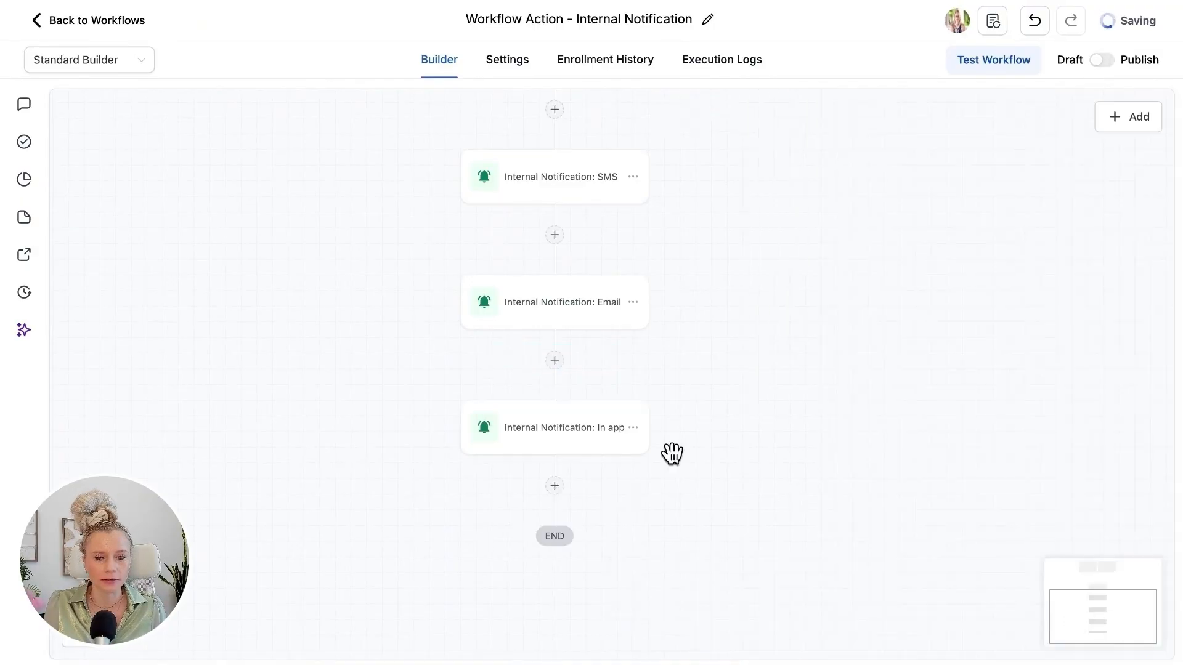
Step: Add a WhatsApp-type internal notification below the in-app notification and name it "Internal Notification: whatsapp"
left_click(554, 486)
type("not")
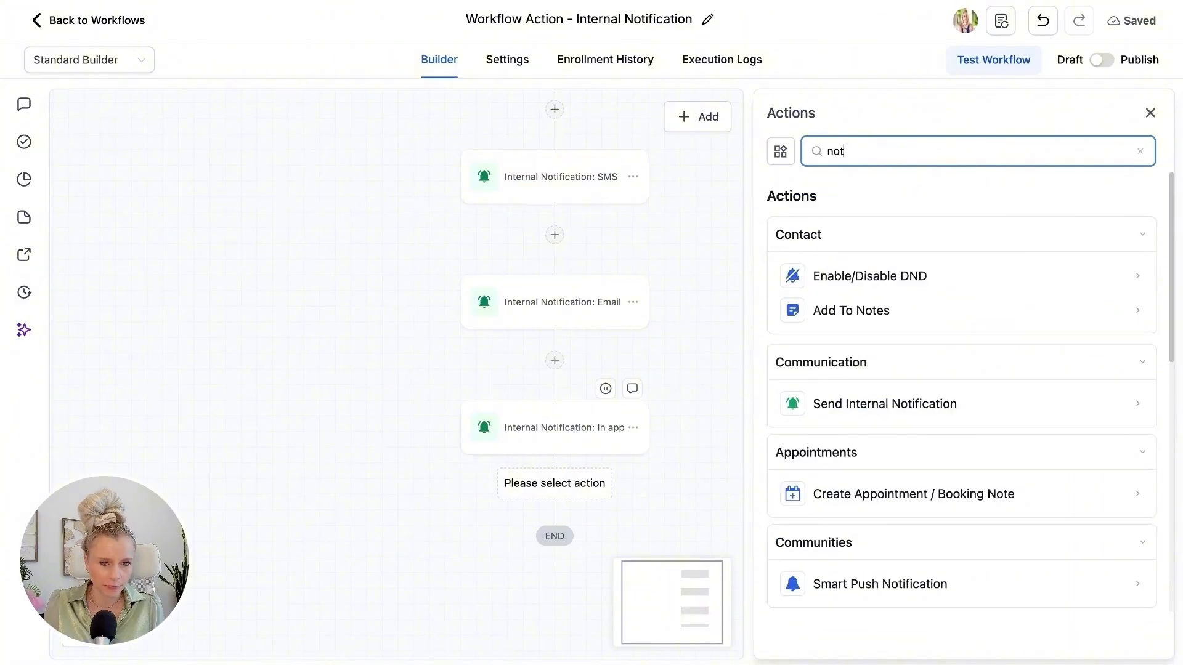
left_click(829, 407)
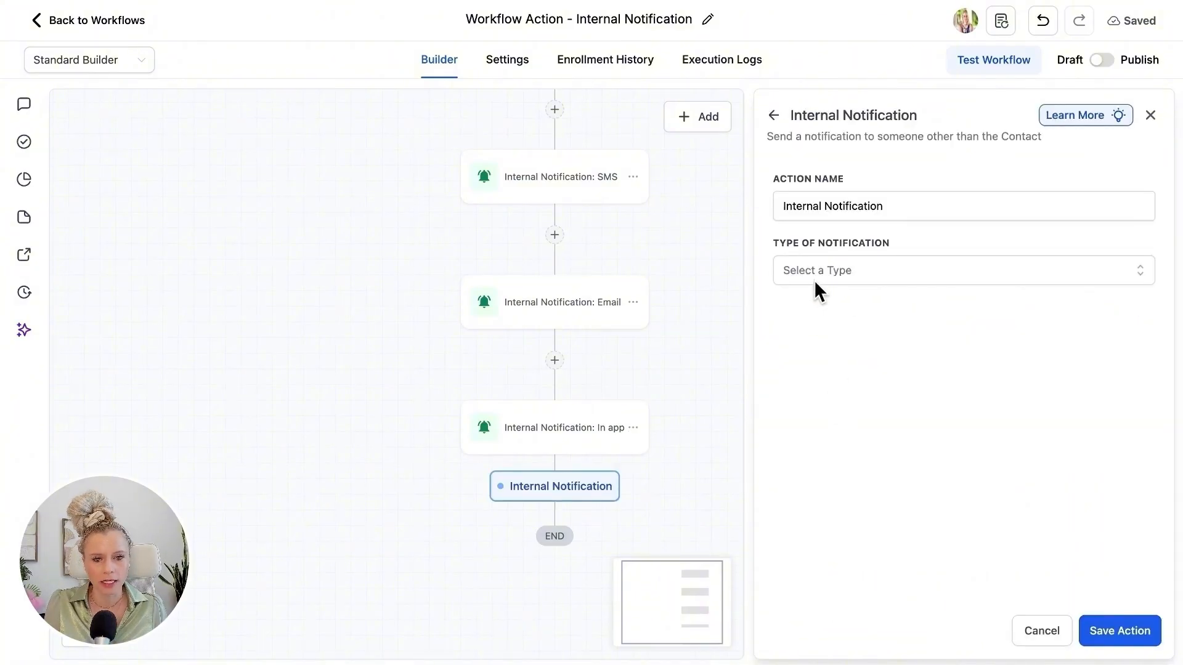
left_click(823, 278)
left_click(845, 390)
left_click(931, 205)
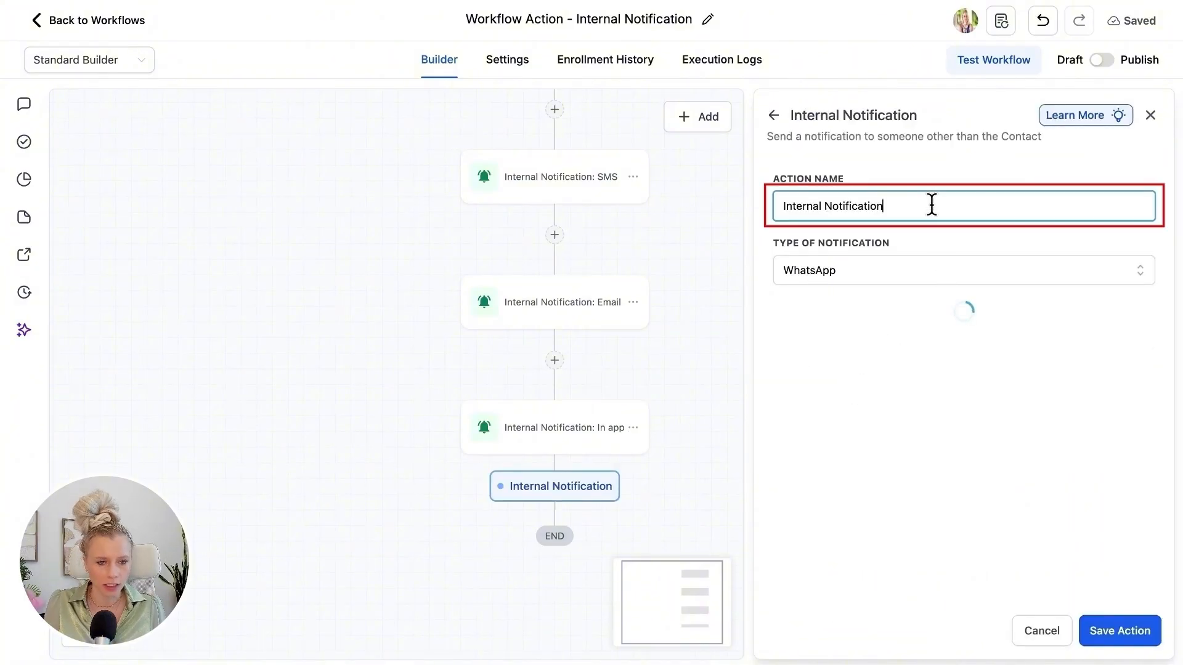
type(": whatsapp")
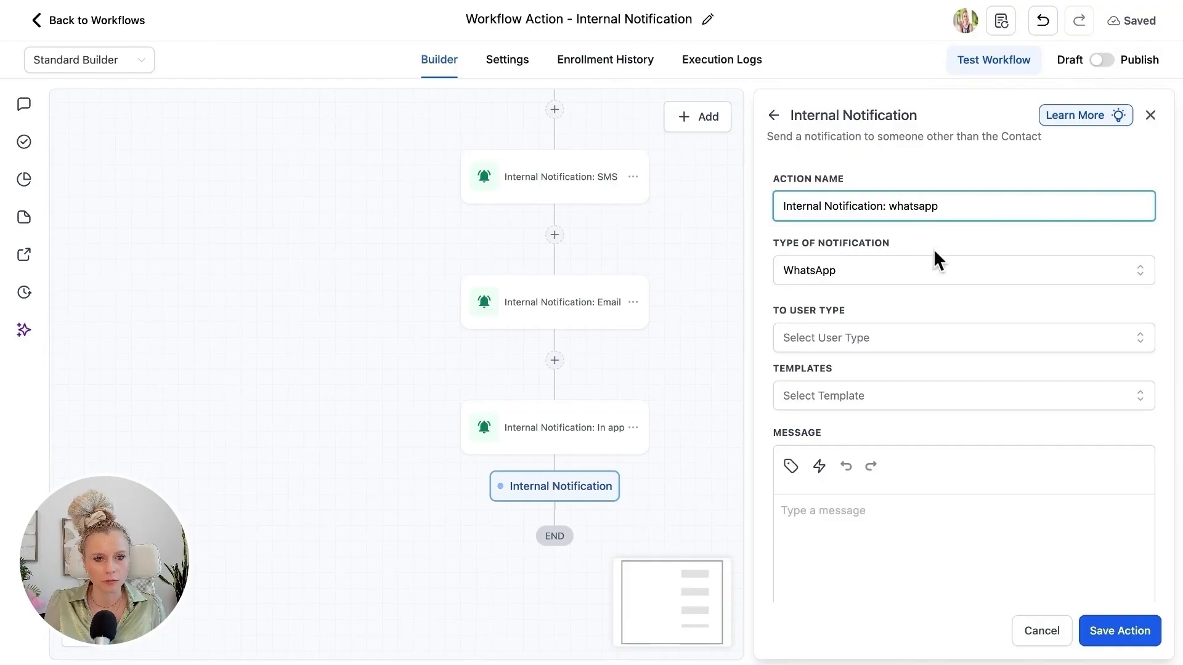
Step: Set the WhatsApp notification's user type to Assigned User
scroll(934, 253, "down", 2)
left_click(863, 240)
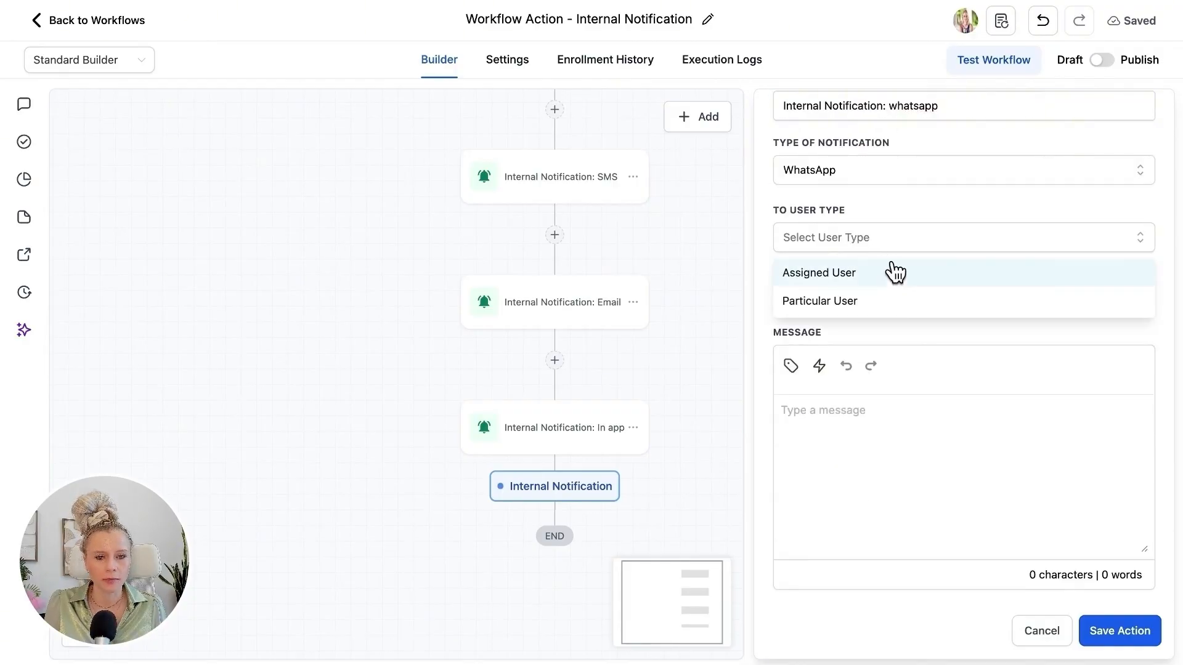
left_click(862, 272)
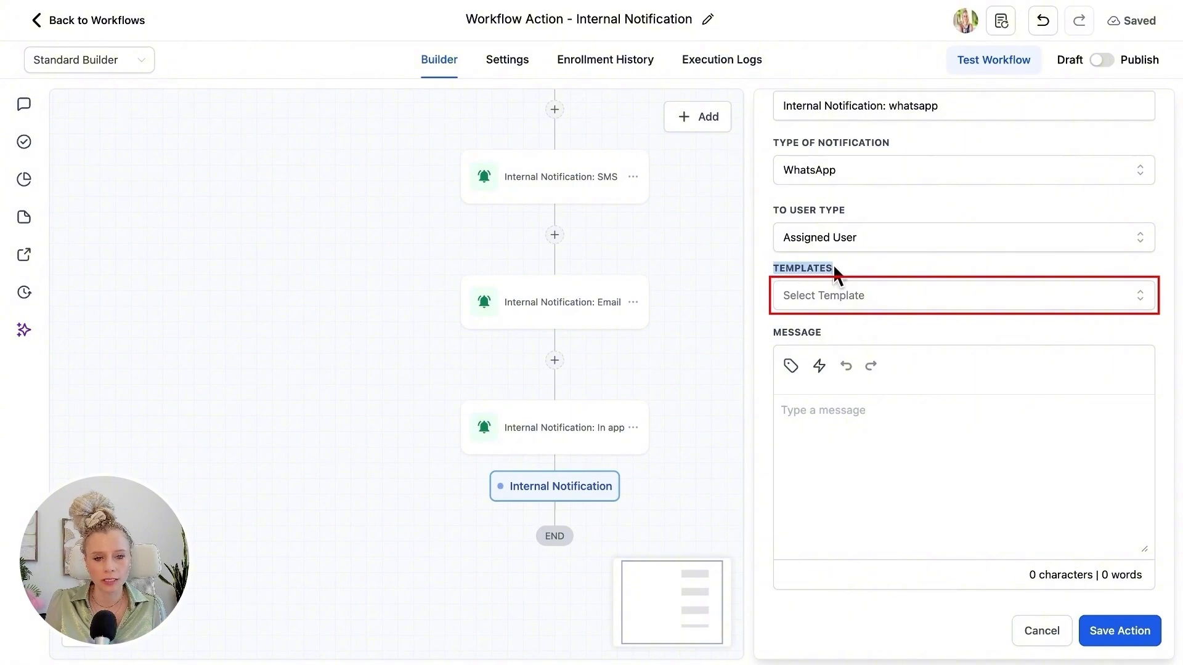
Step: Look at the action's list of WhatsApp templates and view the WhatsApp templates in the main application's settings
left_click(852, 298)
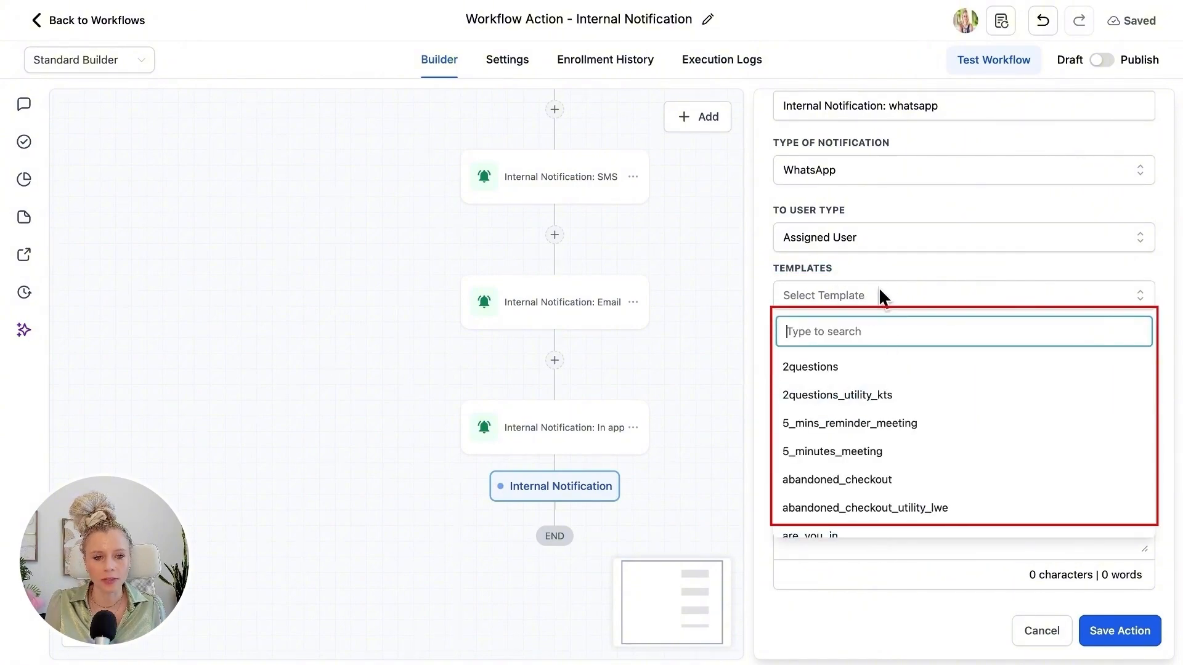
left_click(876, 267)
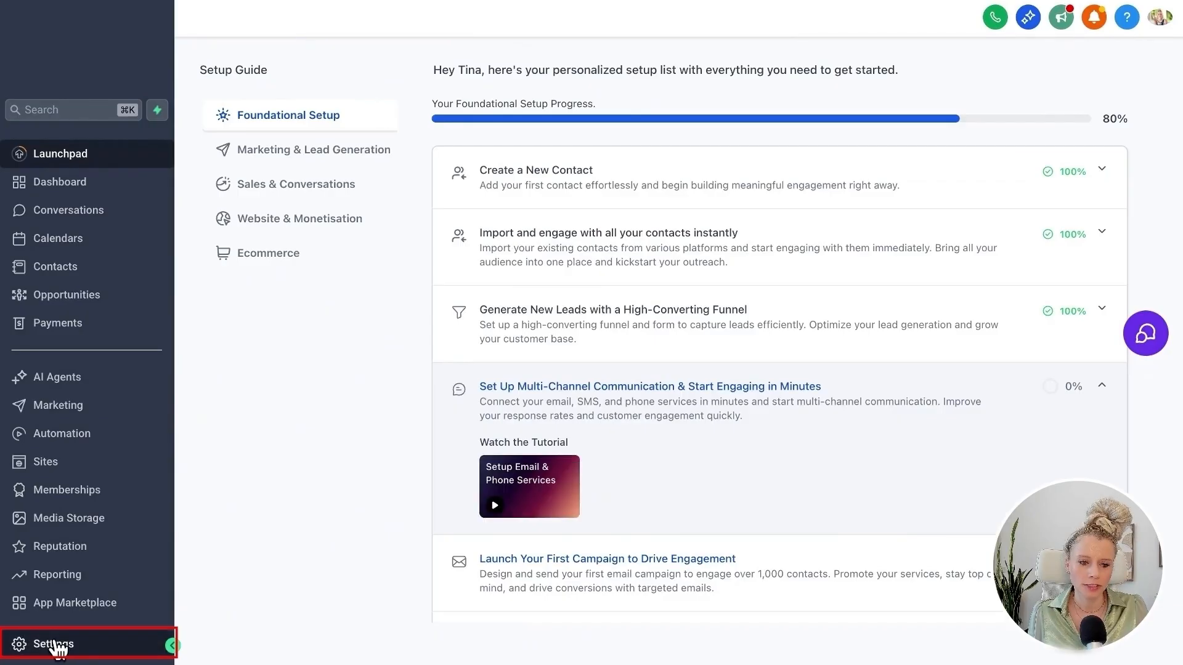
left_click(55, 643)
left_click(48, 509)
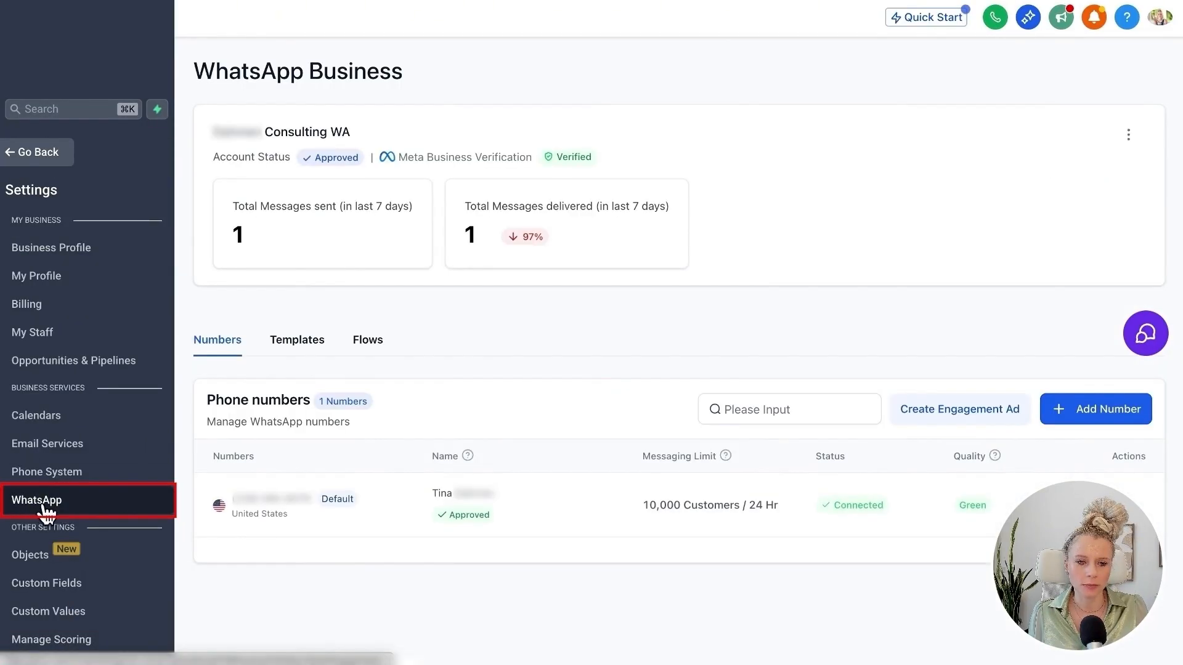
left_click(298, 348)
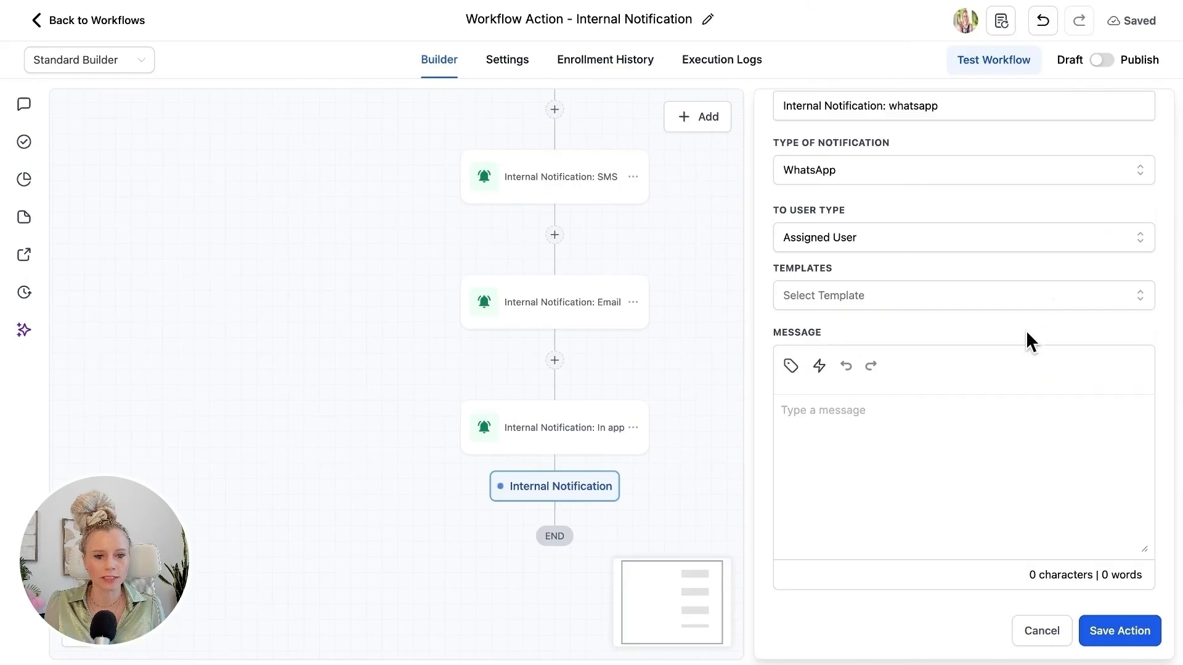
Step: Choose the 2questions template for the WhatsApp notification, review its message text and save the action
left_click(985, 296)
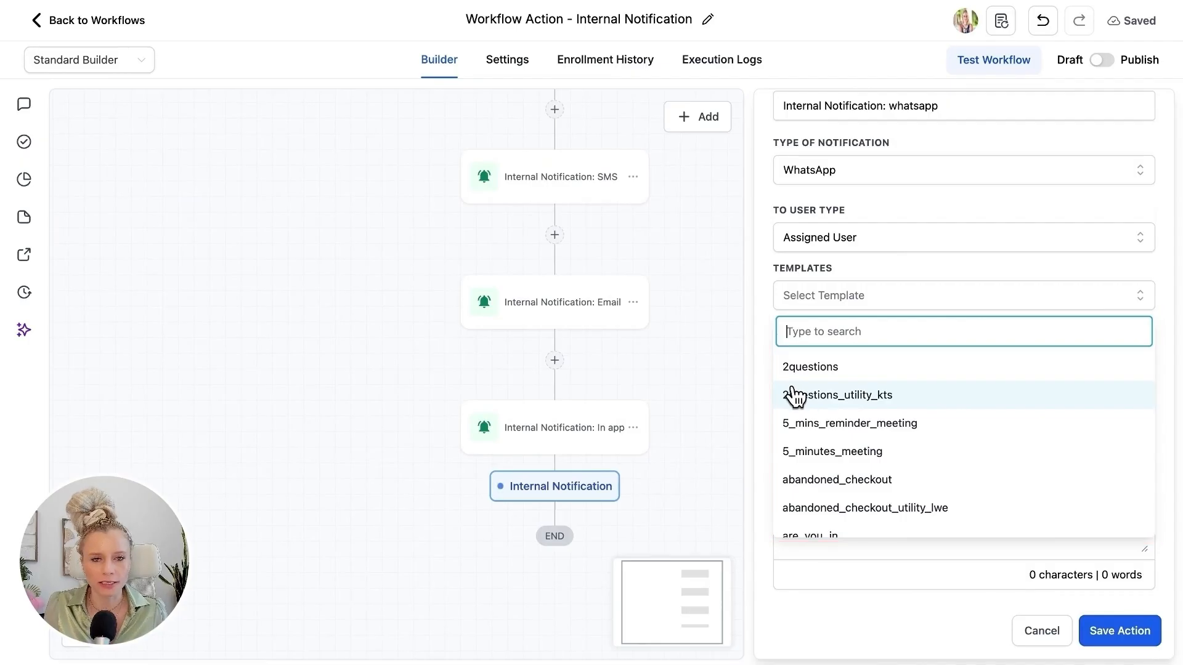
left_click(820, 373)
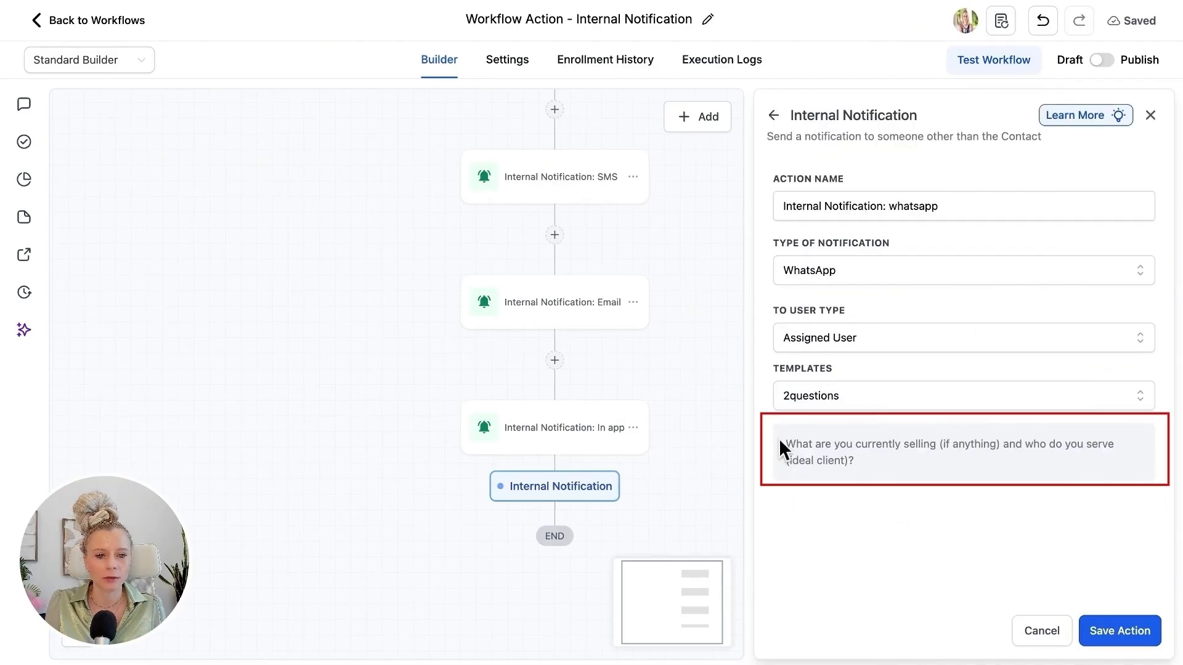
mouse_move(782, 443)
left_mouse_down()
mouse_move(848, 441)
mouse_move(892, 497)
mouse_move(867, 463)
mouse_move(760, 445)
mouse_move(865, 468)
left_mouse_up()
left_click(810, 444)
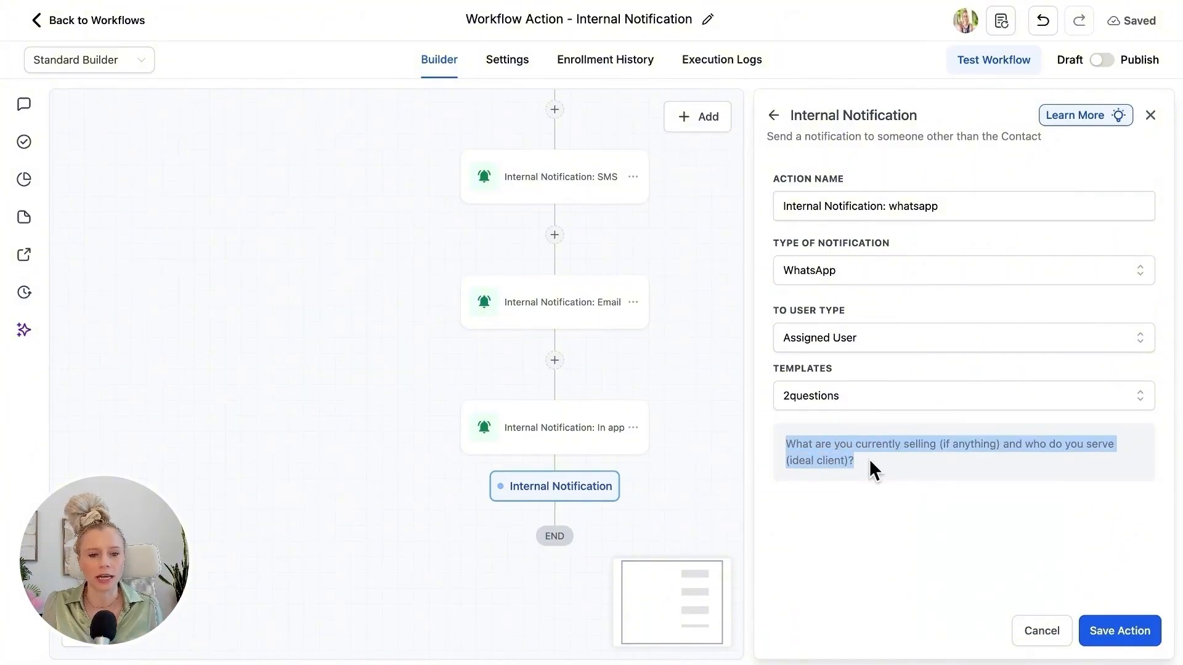
left_click(877, 483)
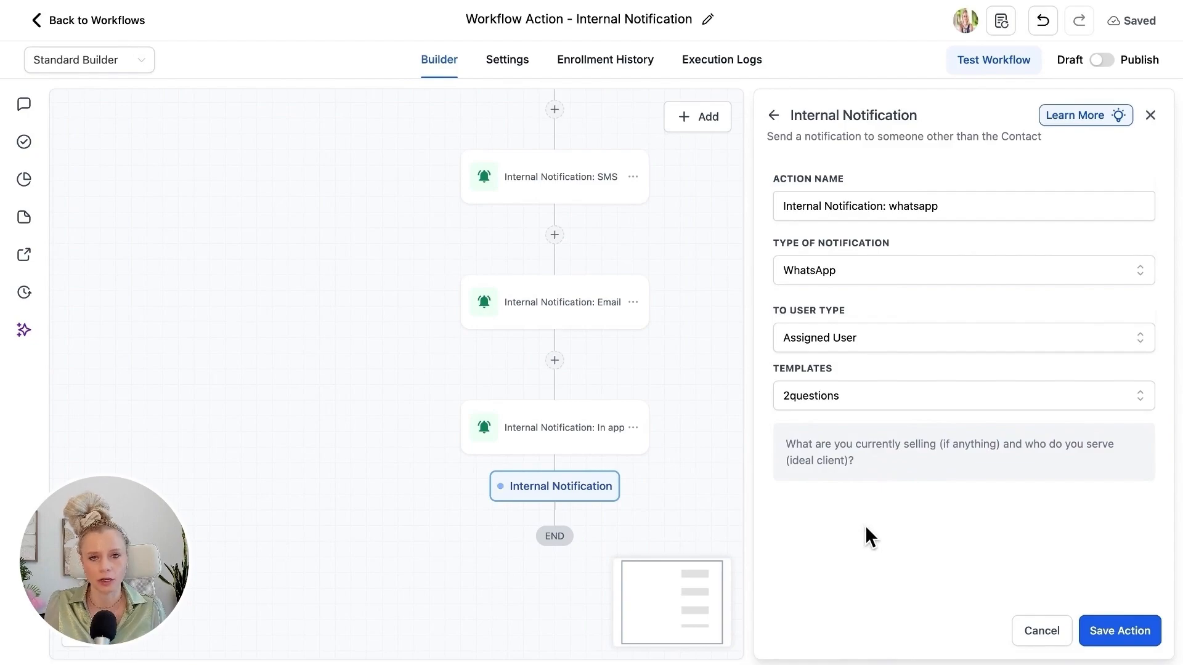
left_click(1119, 631)
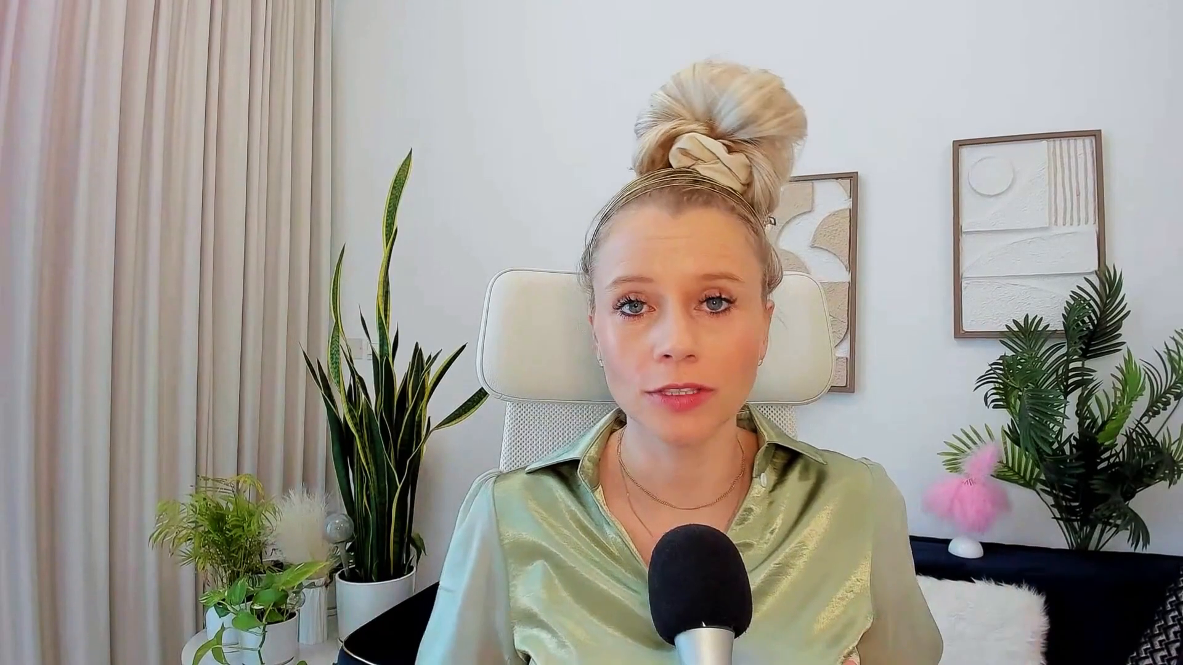